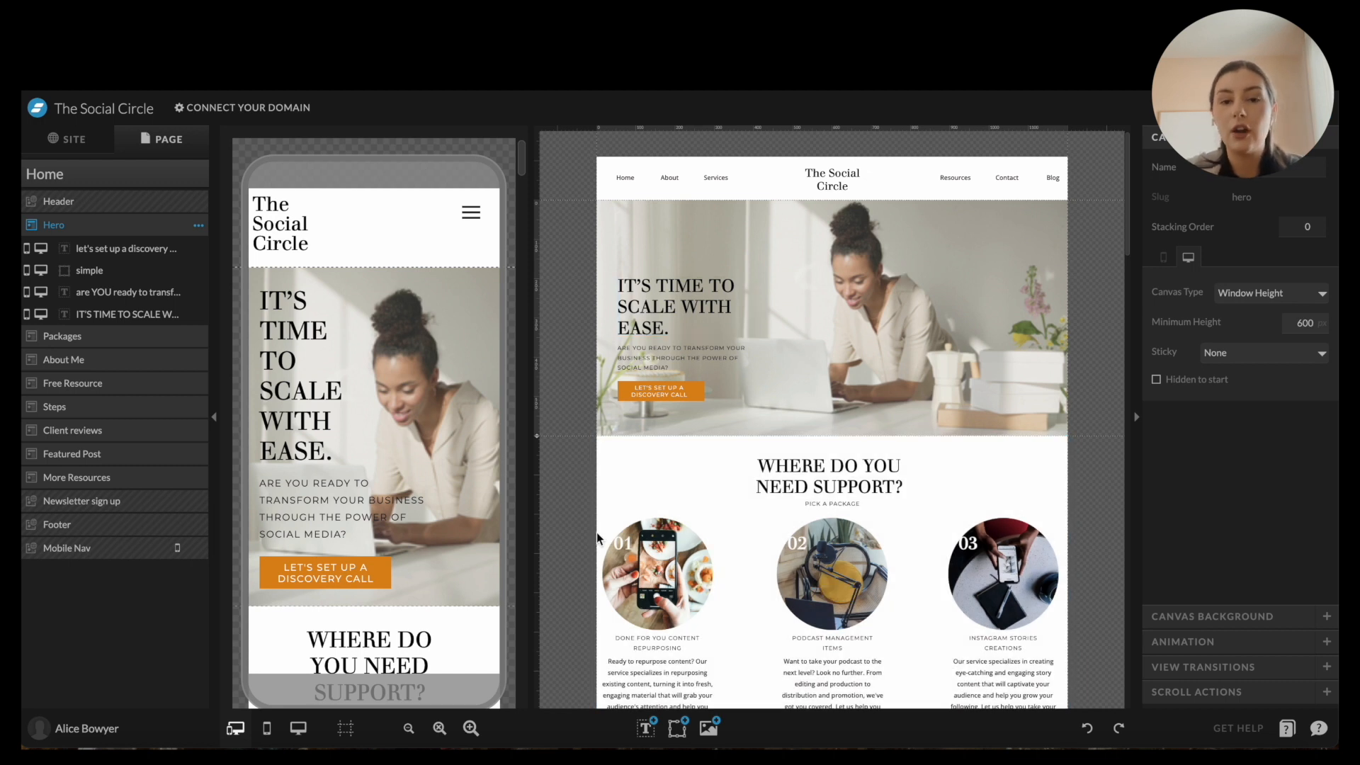
Examine the home page's hero and packages sections in the desktop and mobile layouts.
left_click(409, 729)
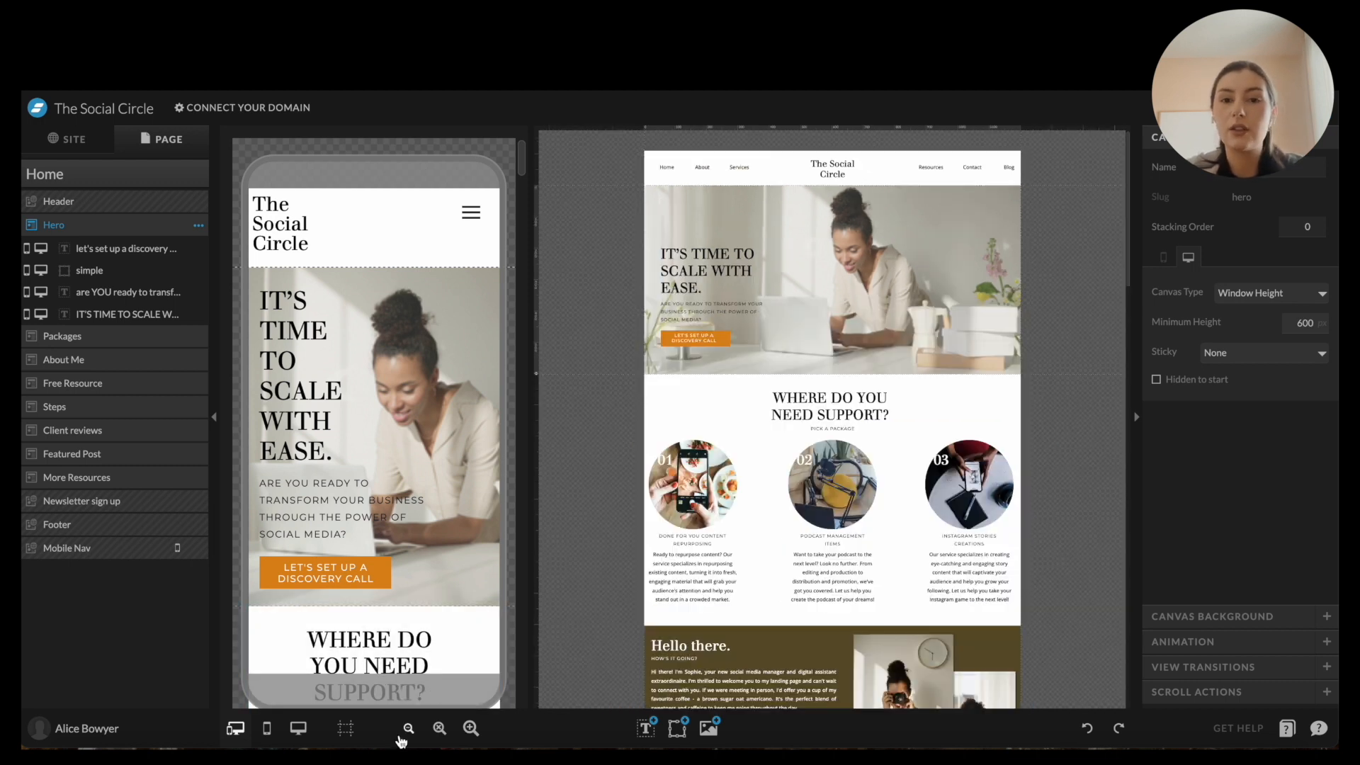
left_click(471, 728)
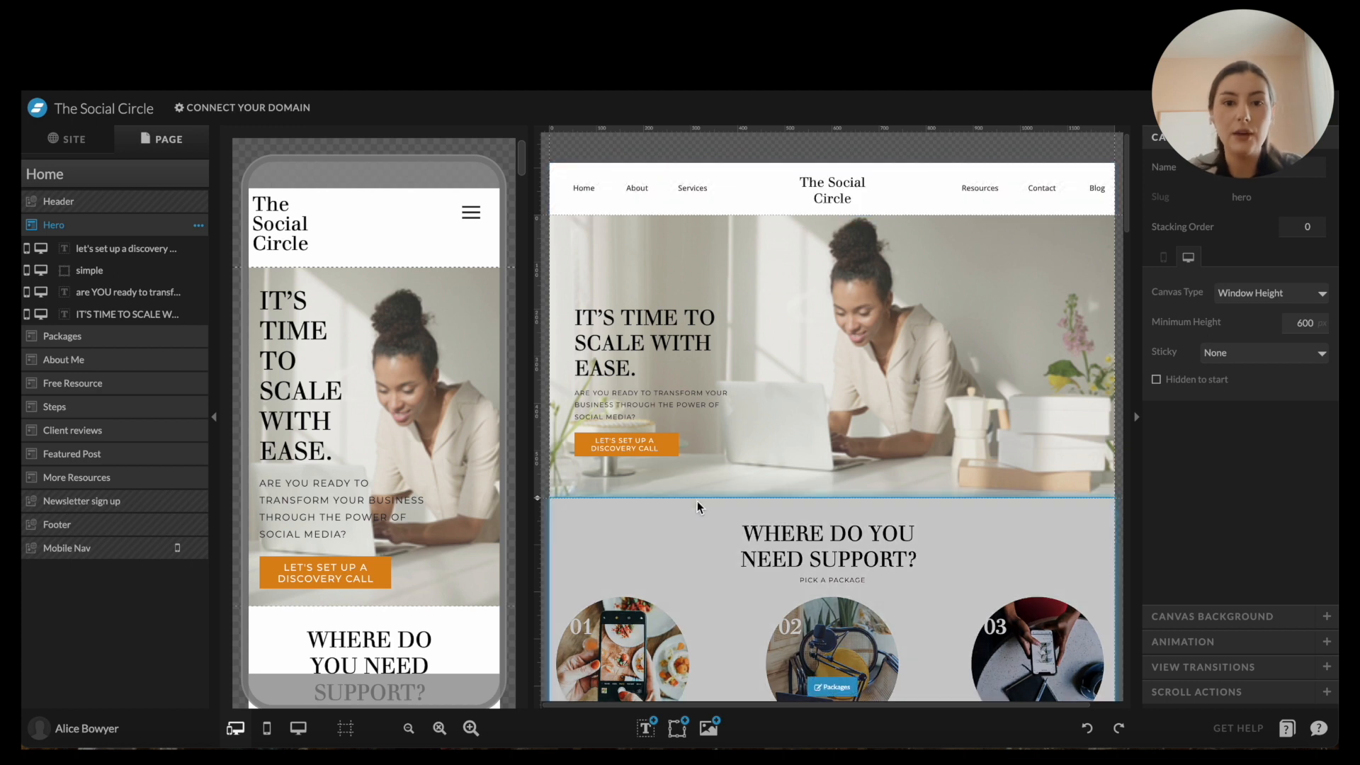
scroll(697, 500, "down", 5)
scroll(702, 482, "down", 6)
scroll(707, 474, "up", 12)
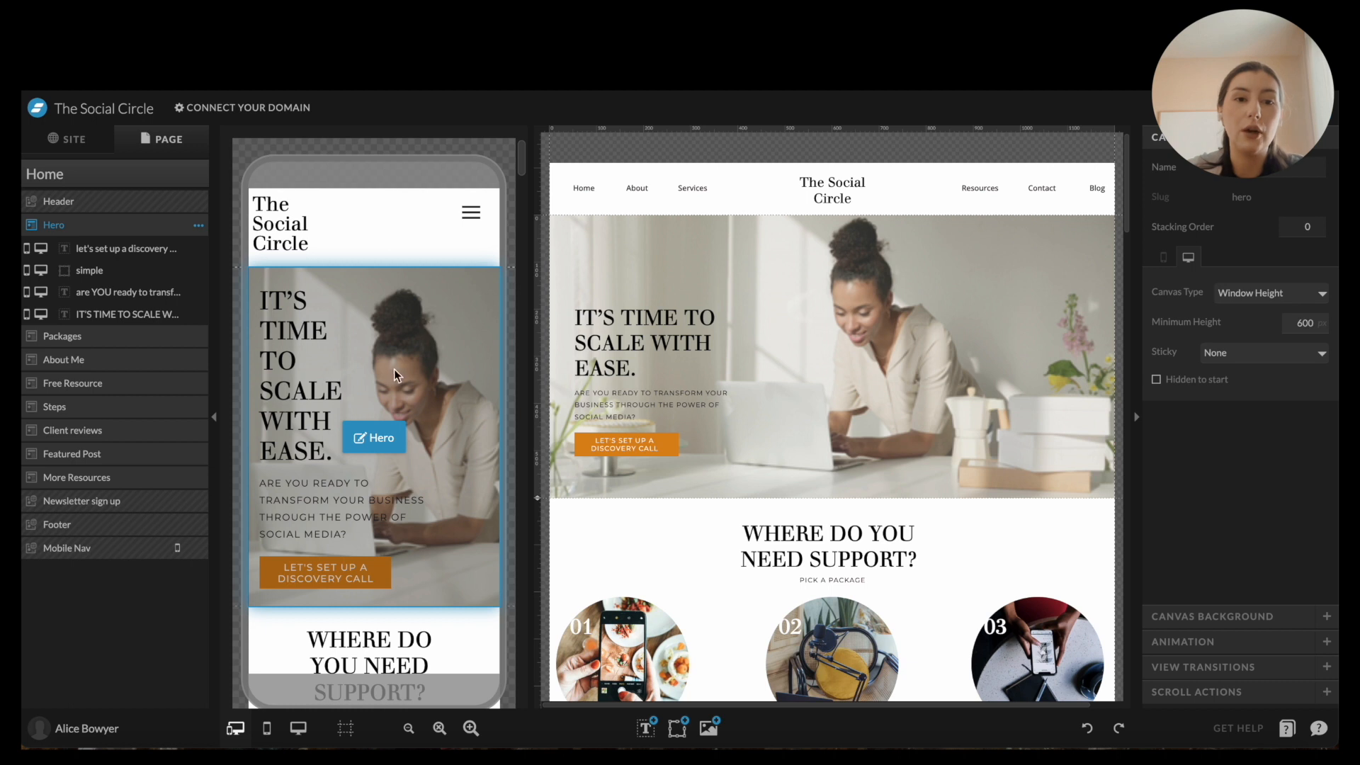
scroll(393, 368, "down", 1)
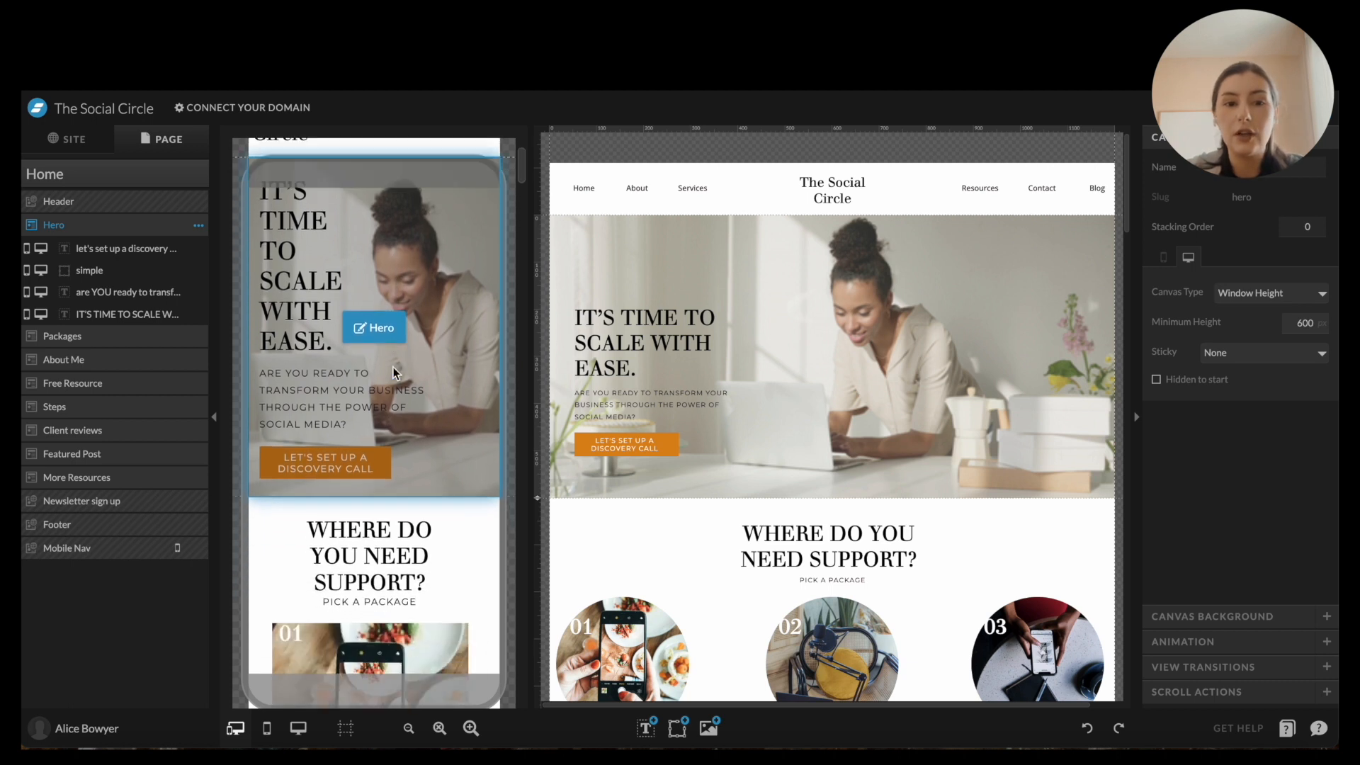
scroll(393, 367, "down", 15)
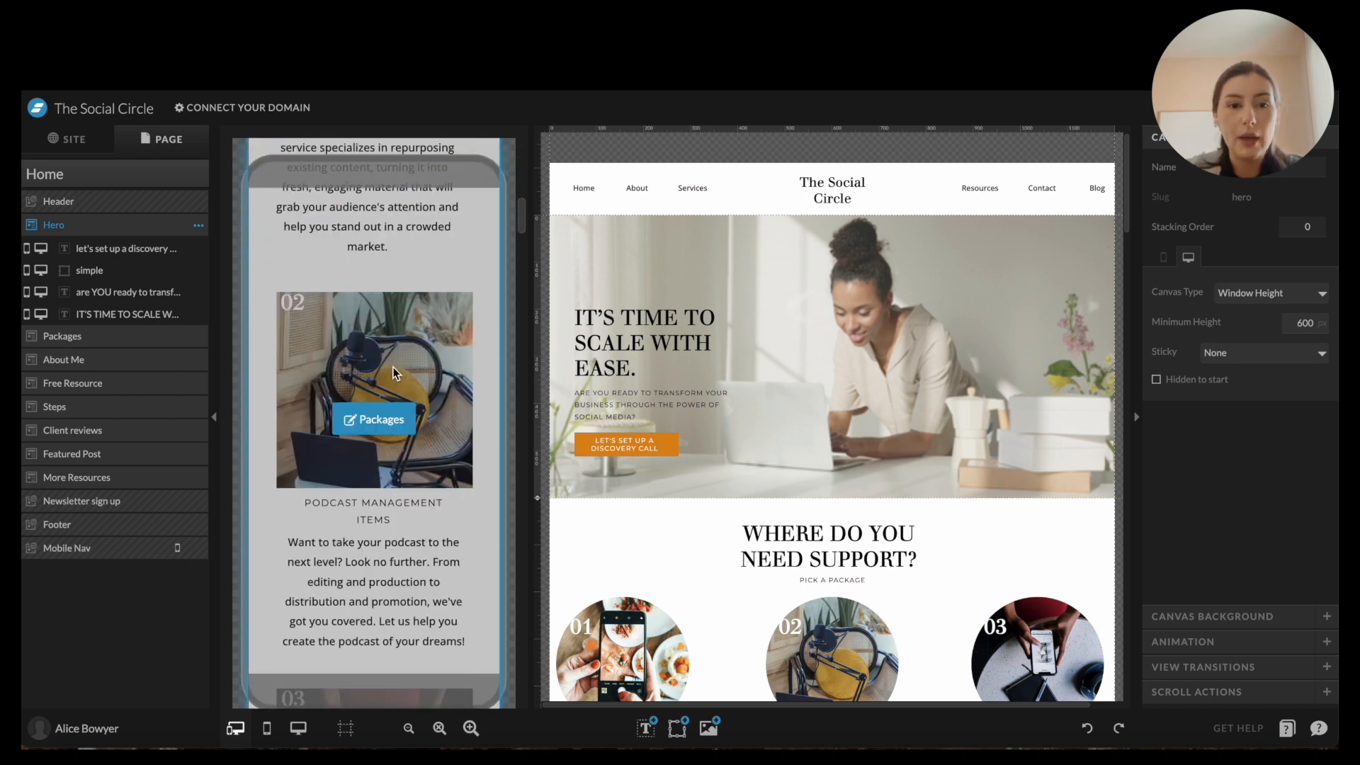
scroll(394, 367, "up", 20)
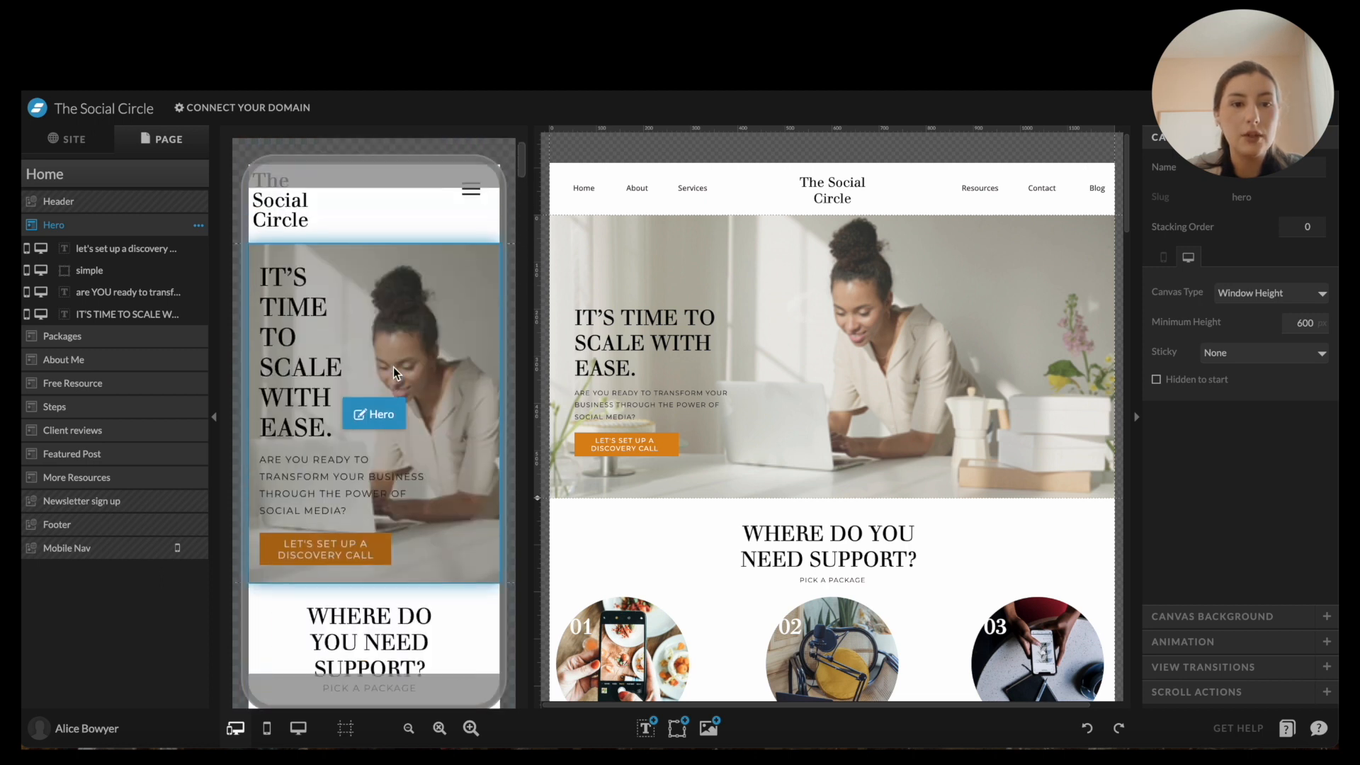
Try shifting the hero heading slightly to the right in the mobile layout, and undo the move.
left_click(324, 331)
left_click(306, 326)
left_click_drag(297, 325, 316, 325)
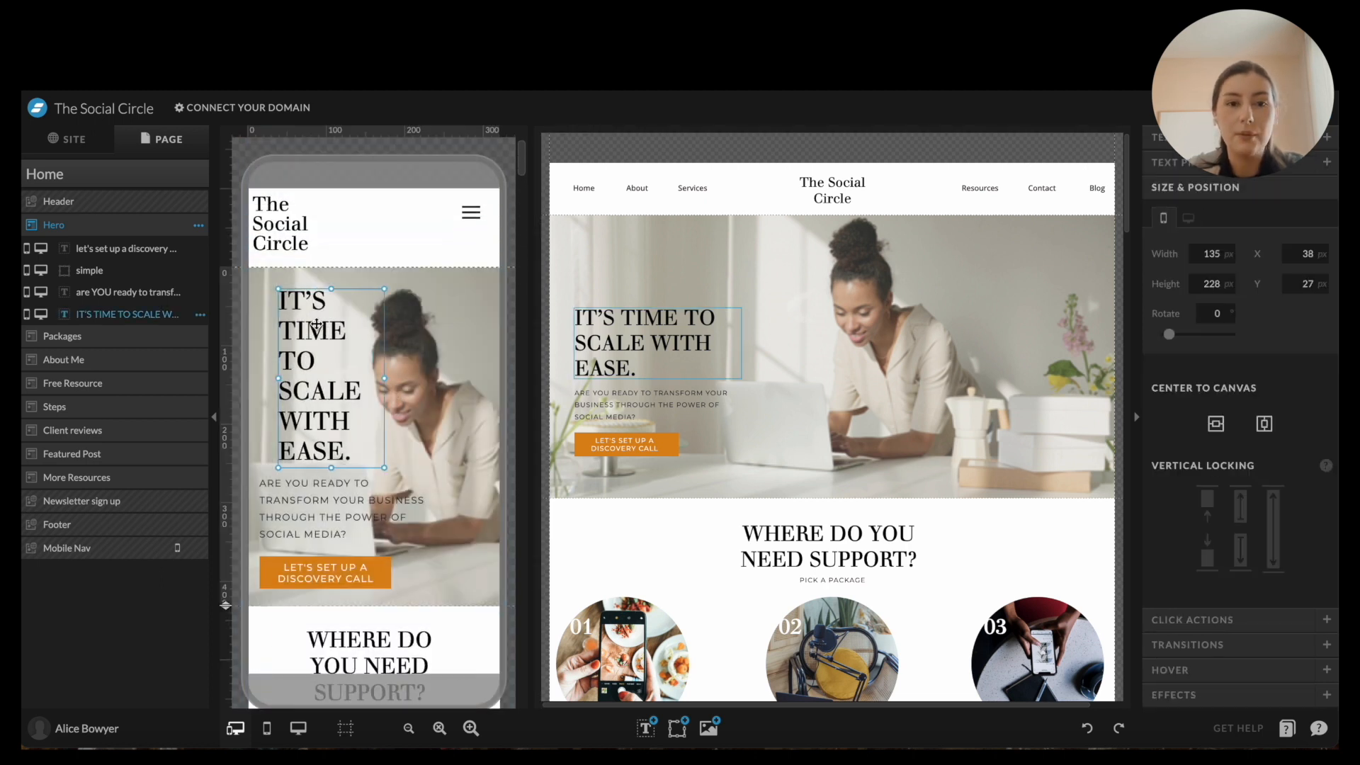
key("ctrl+z")
left_click(652, 241)
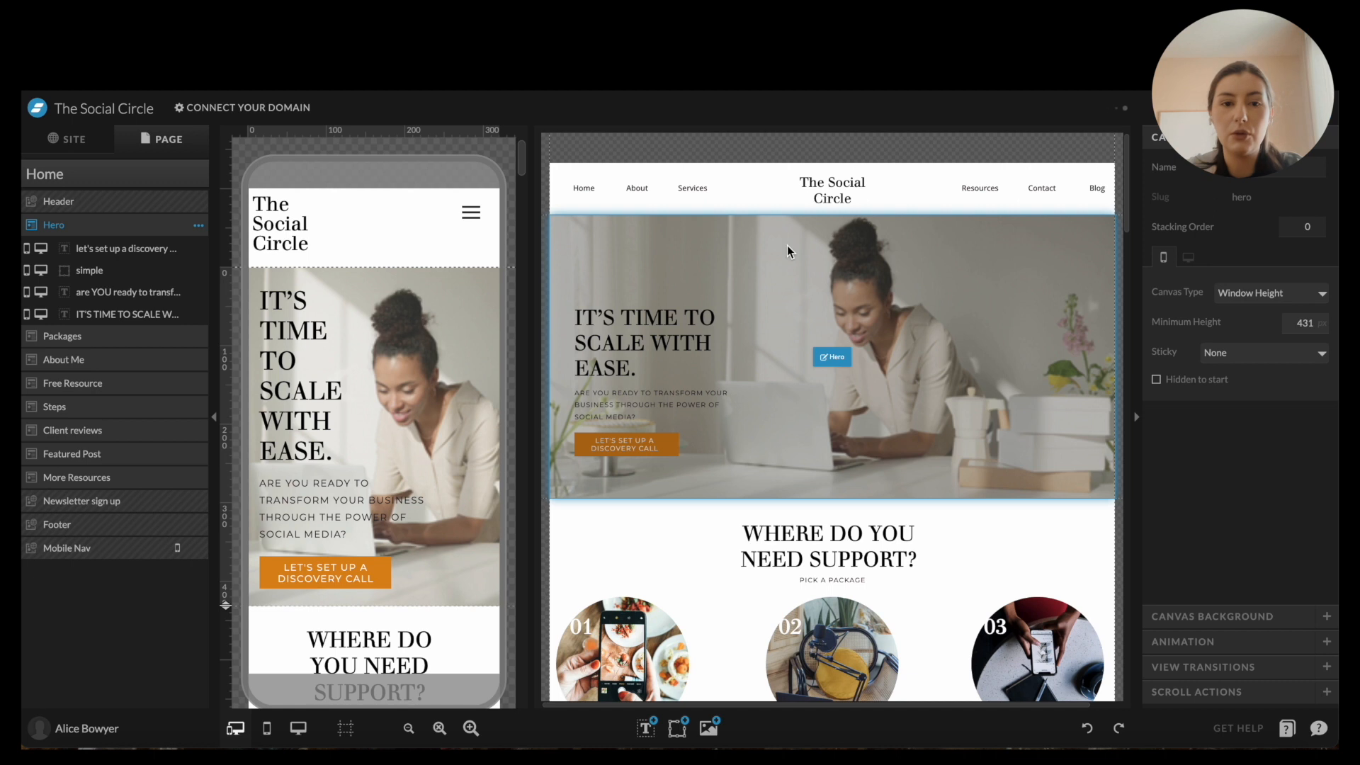
Preview the home page in its mobile version and check the hero section and the navigation menu.
left_click(1197, 108)
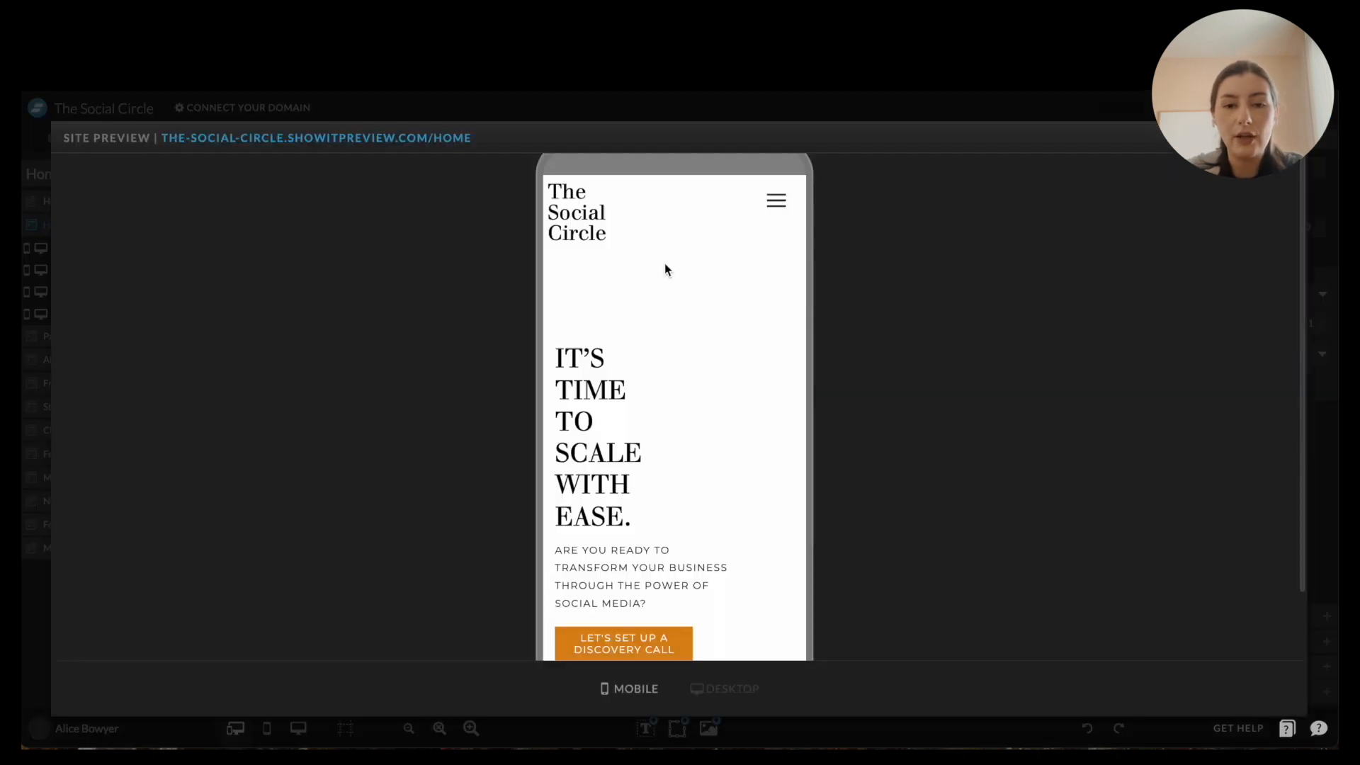
scroll(664, 267, "down", 3)
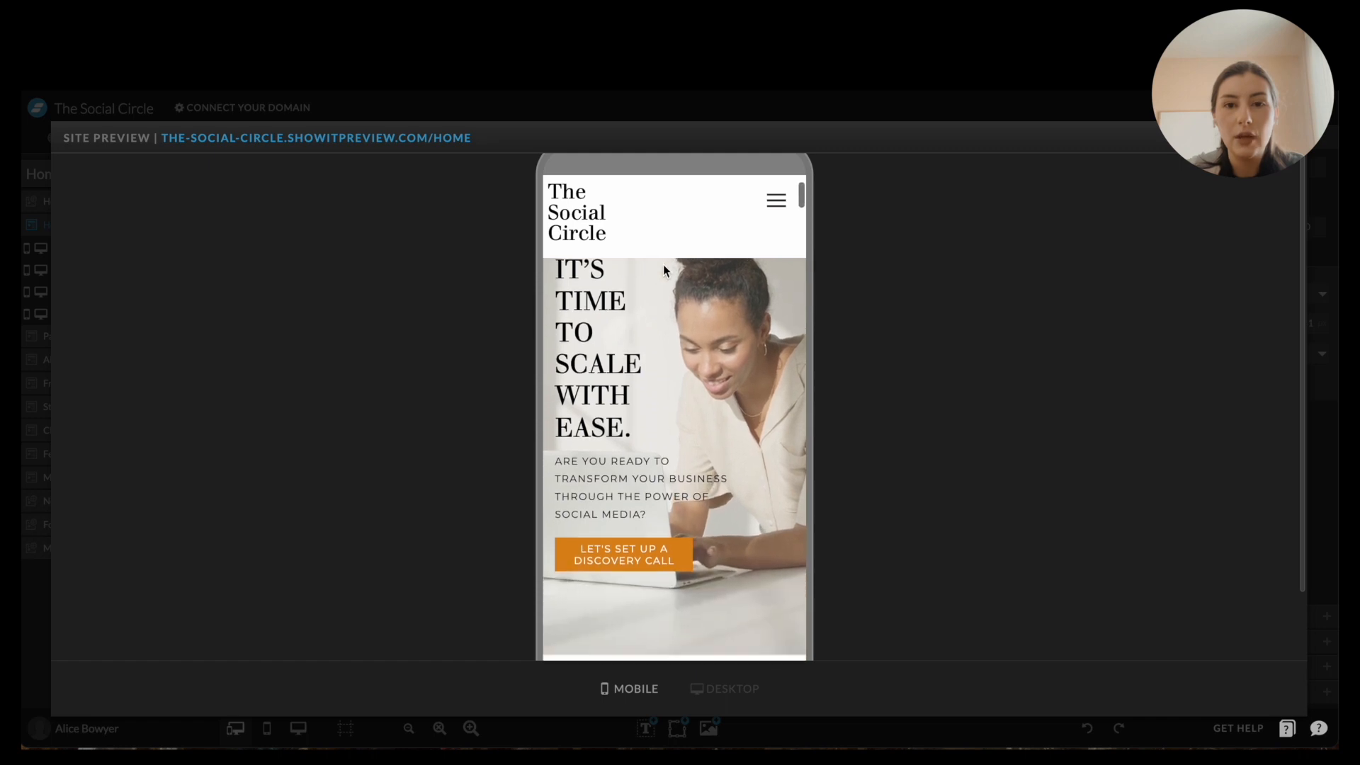
scroll(664, 271, "up", 3)
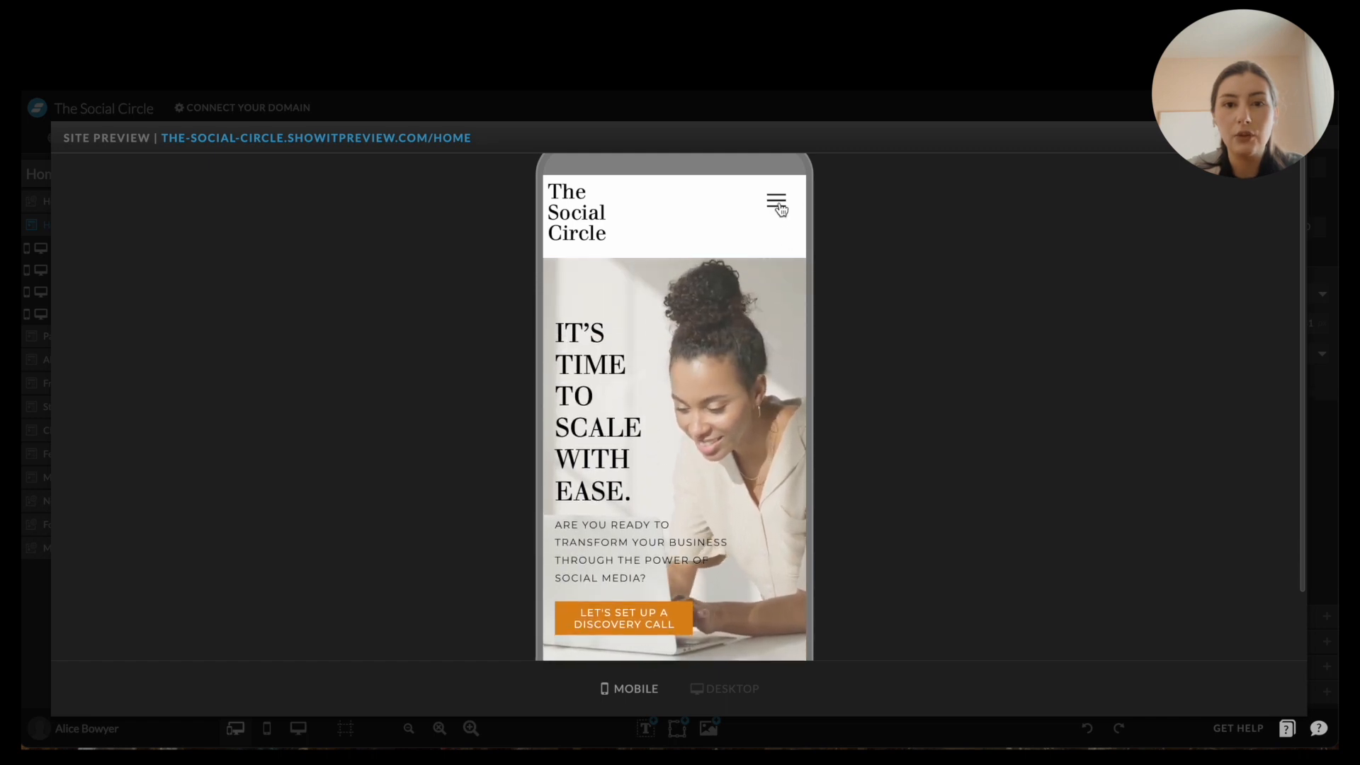
left_click(778, 202)
left_click(778, 204)
scroll(673, 453, "down", 2)
scroll(664, 479, "up", 2)
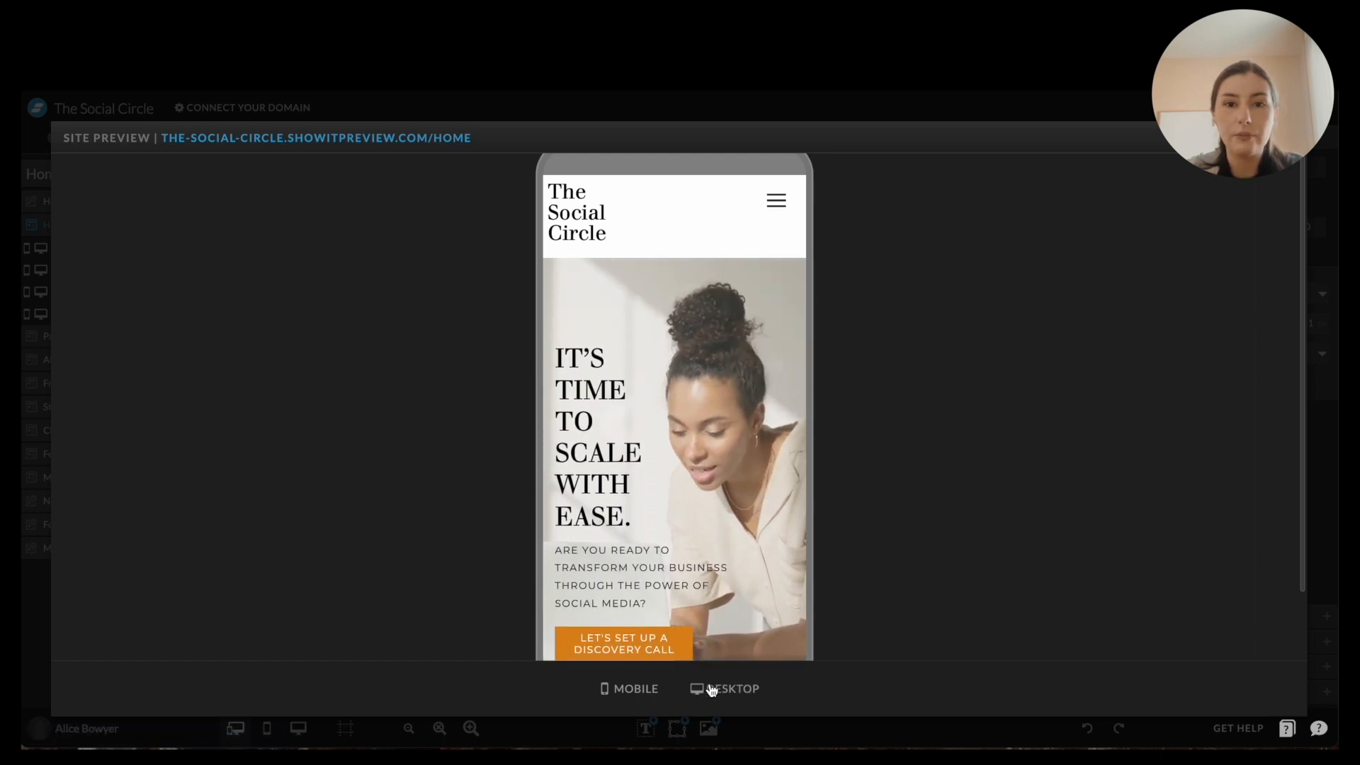
Preview the home page in its desktop version down to the packages section, and close the preview.
left_click(709, 688)
scroll(729, 523, "down", 10)
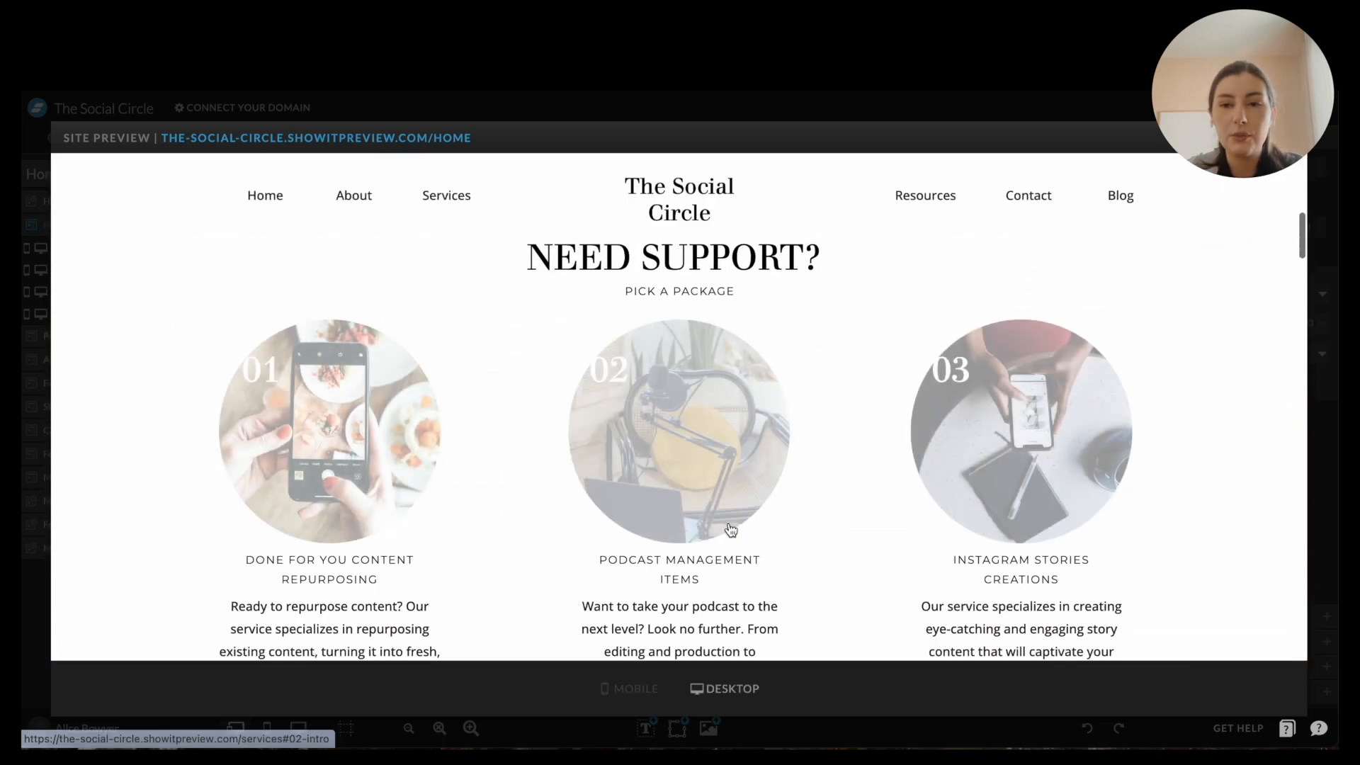
scroll(729, 523, "up", 10)
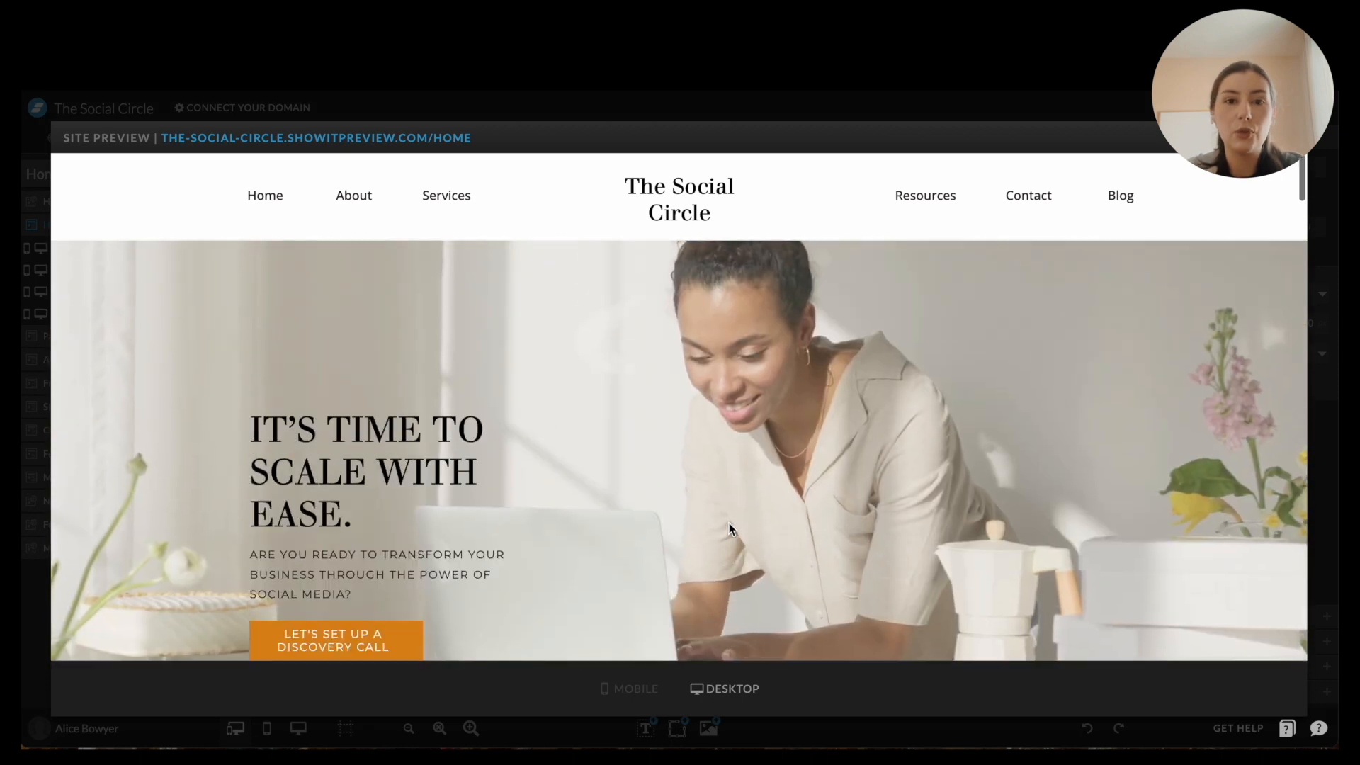
left_click(1293, 138)
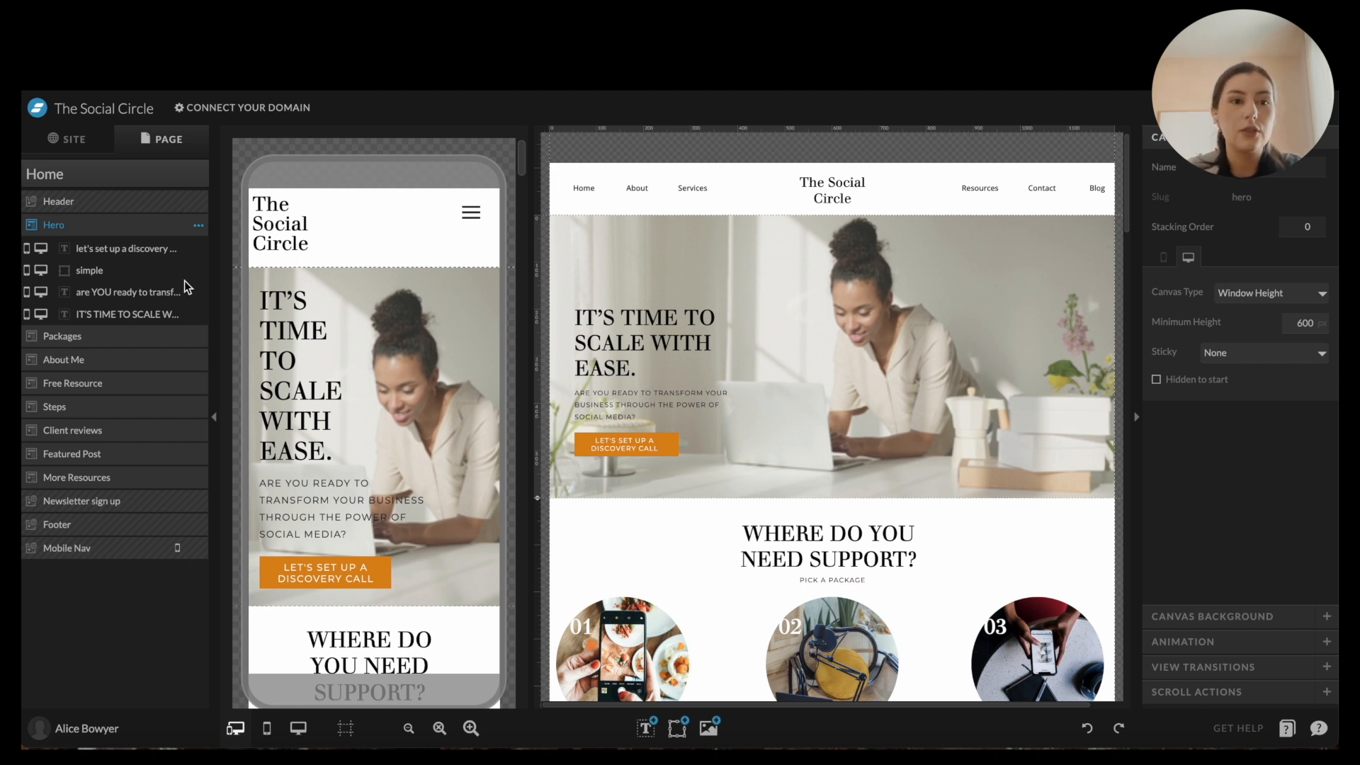
Review the site settings for site info, blog, third-party analytics and social links, and close them.
left_click(71, 139)
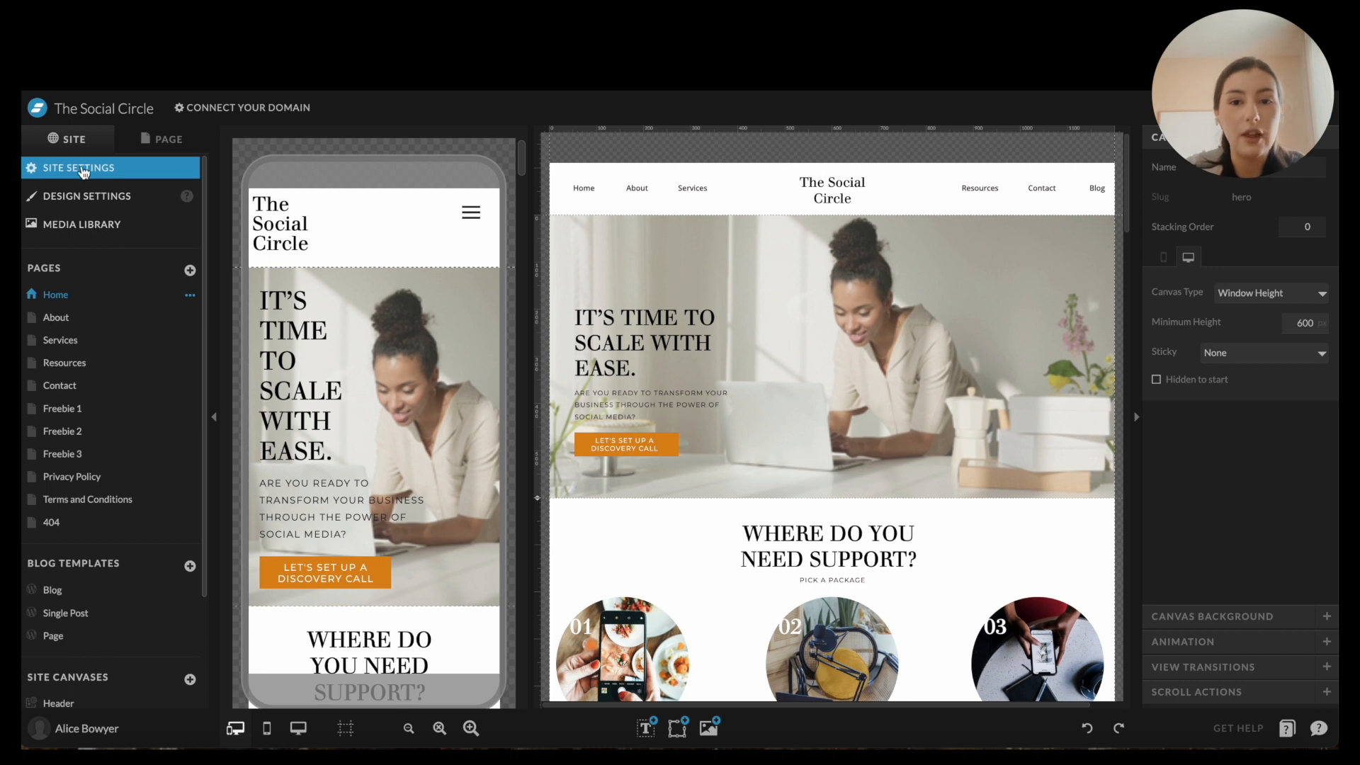
left_click(73, 170)
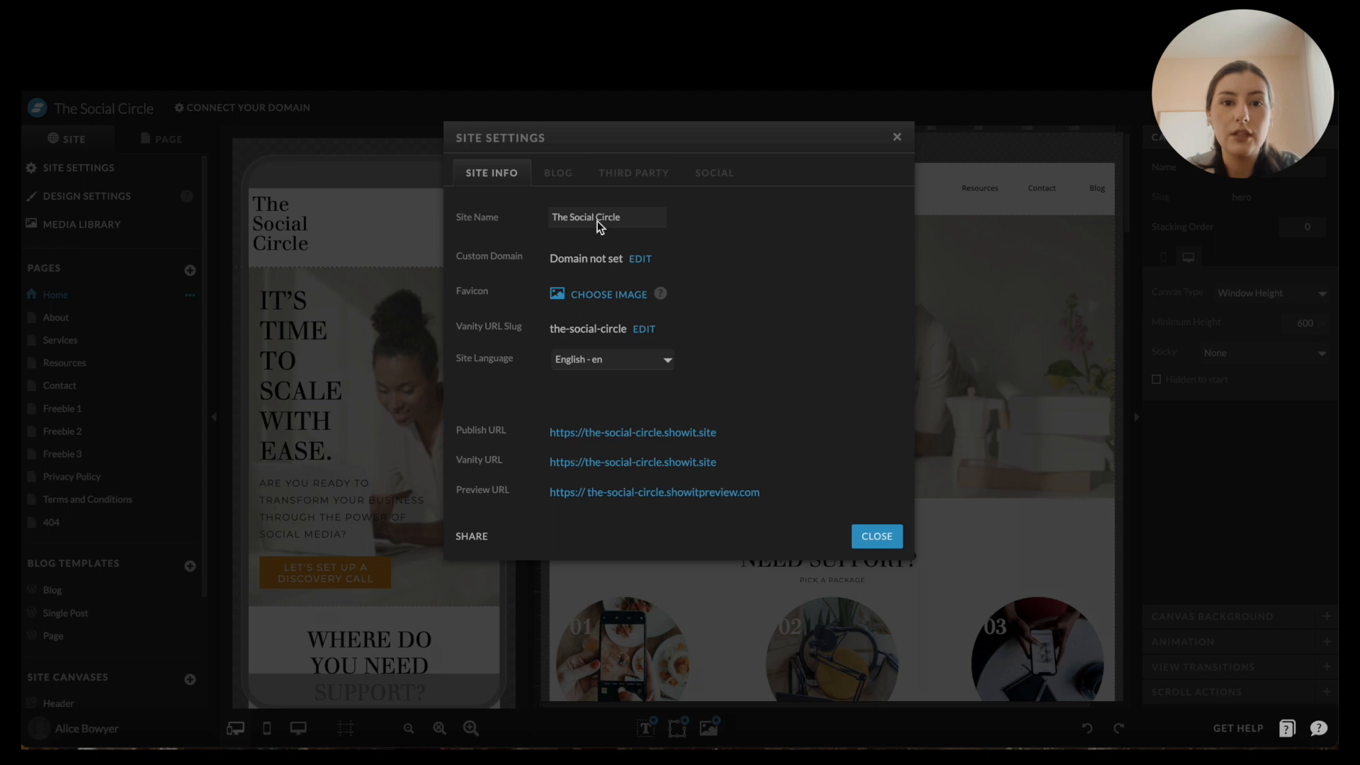
left_click(565, 170)
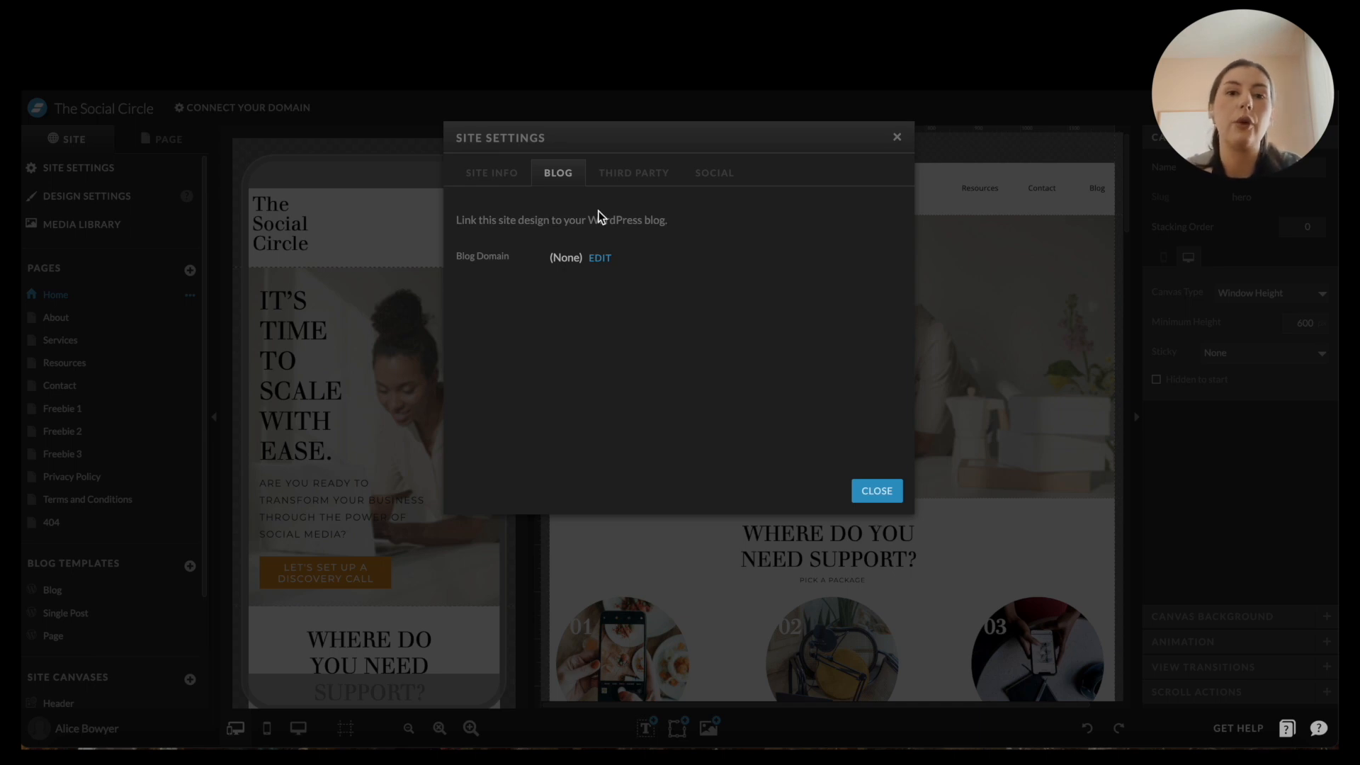
left_click(611, 176)
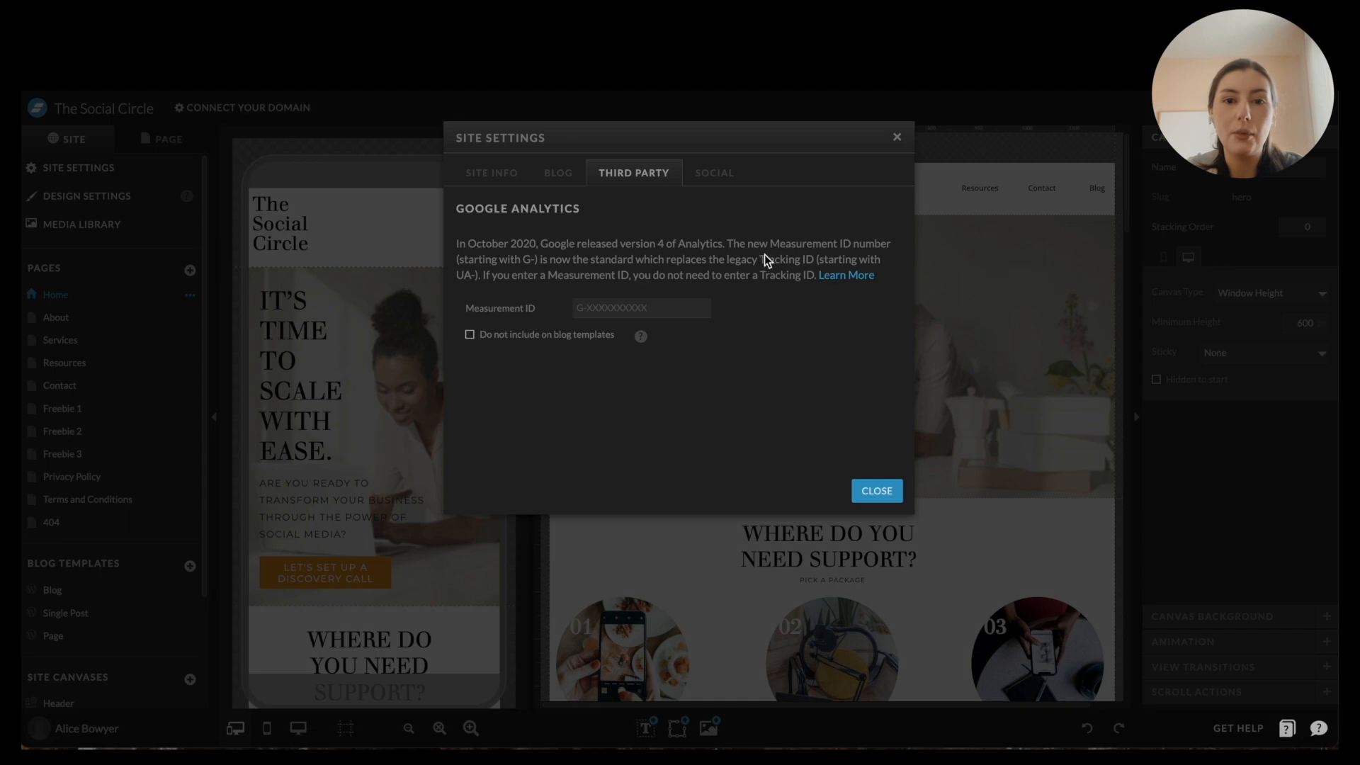
left_click(725, 176)
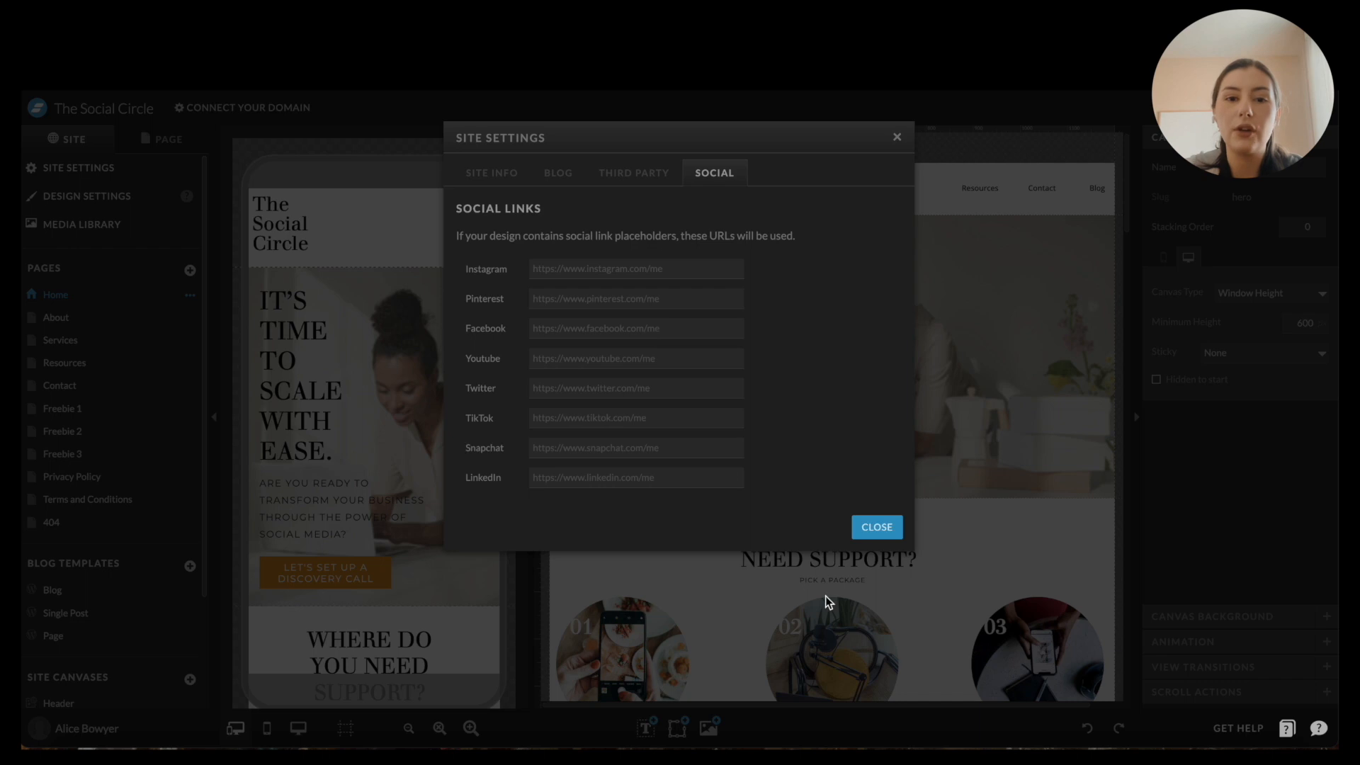
left_click(889, 535)
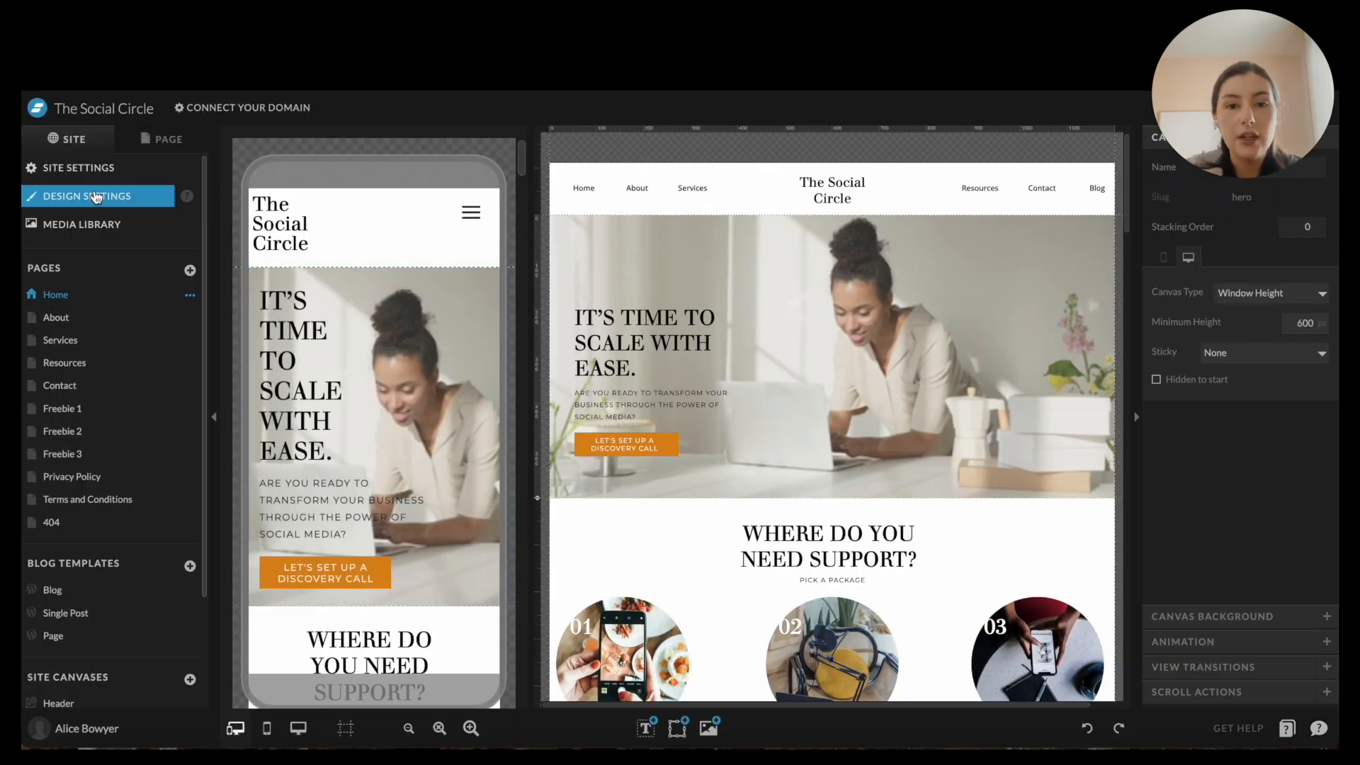
Review the design settings: the seventh palette color, the type styles with their previews, and the fonts.
left_click(119, 202)
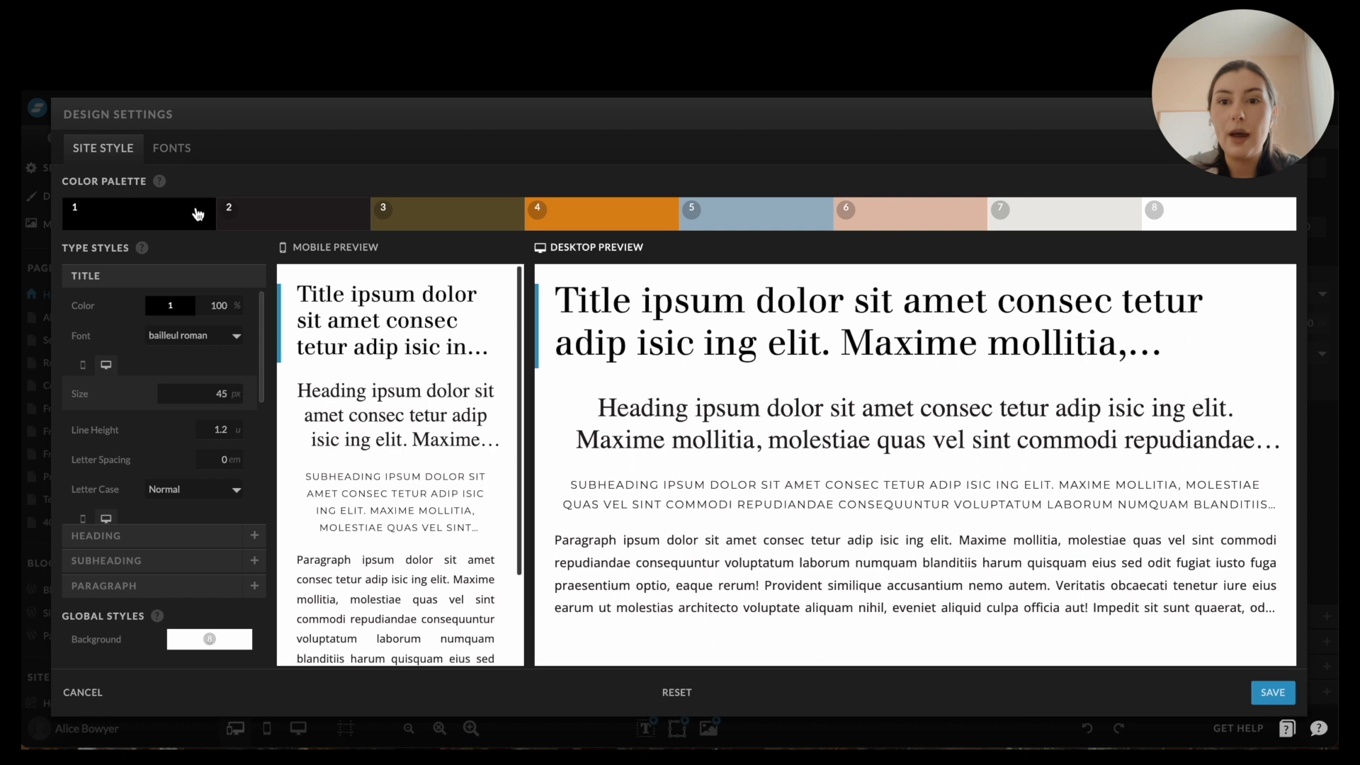
left_click(1056, 224)
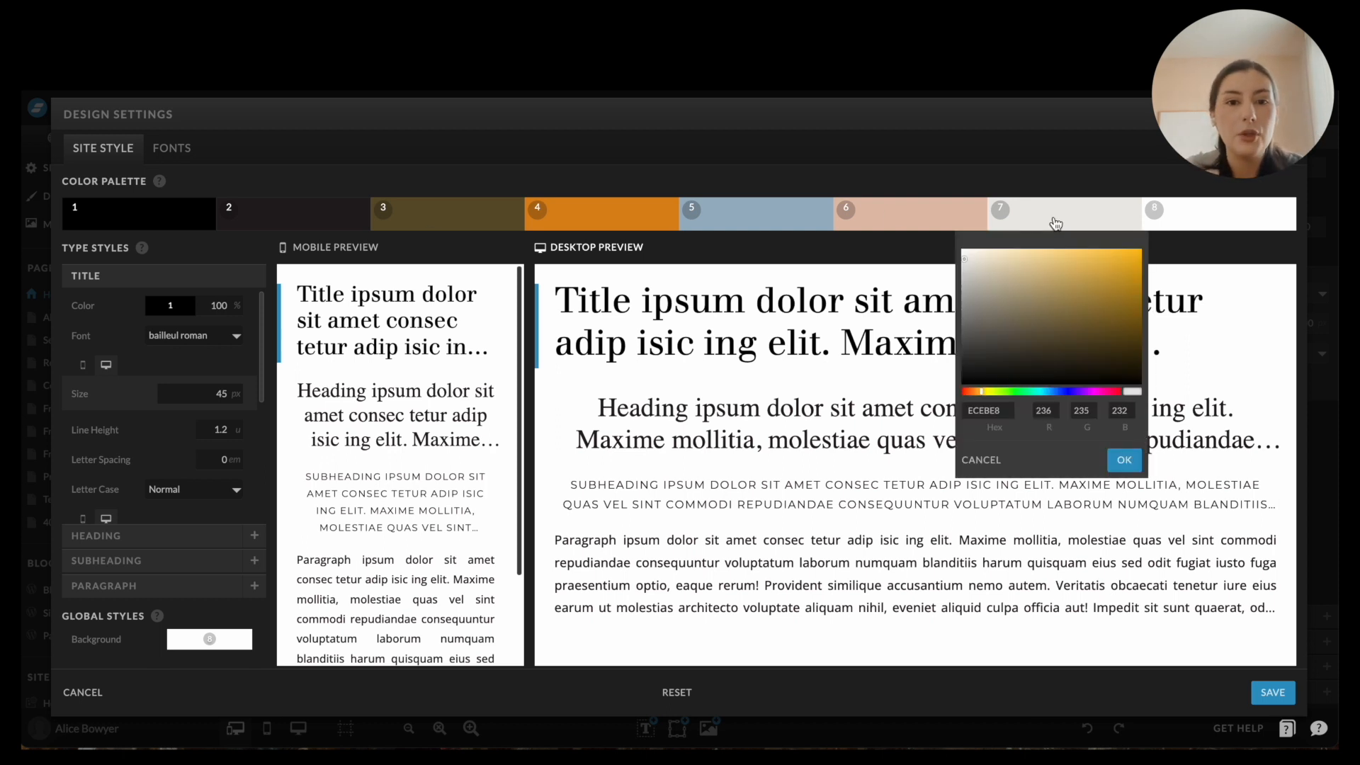
left_click(981, 461)
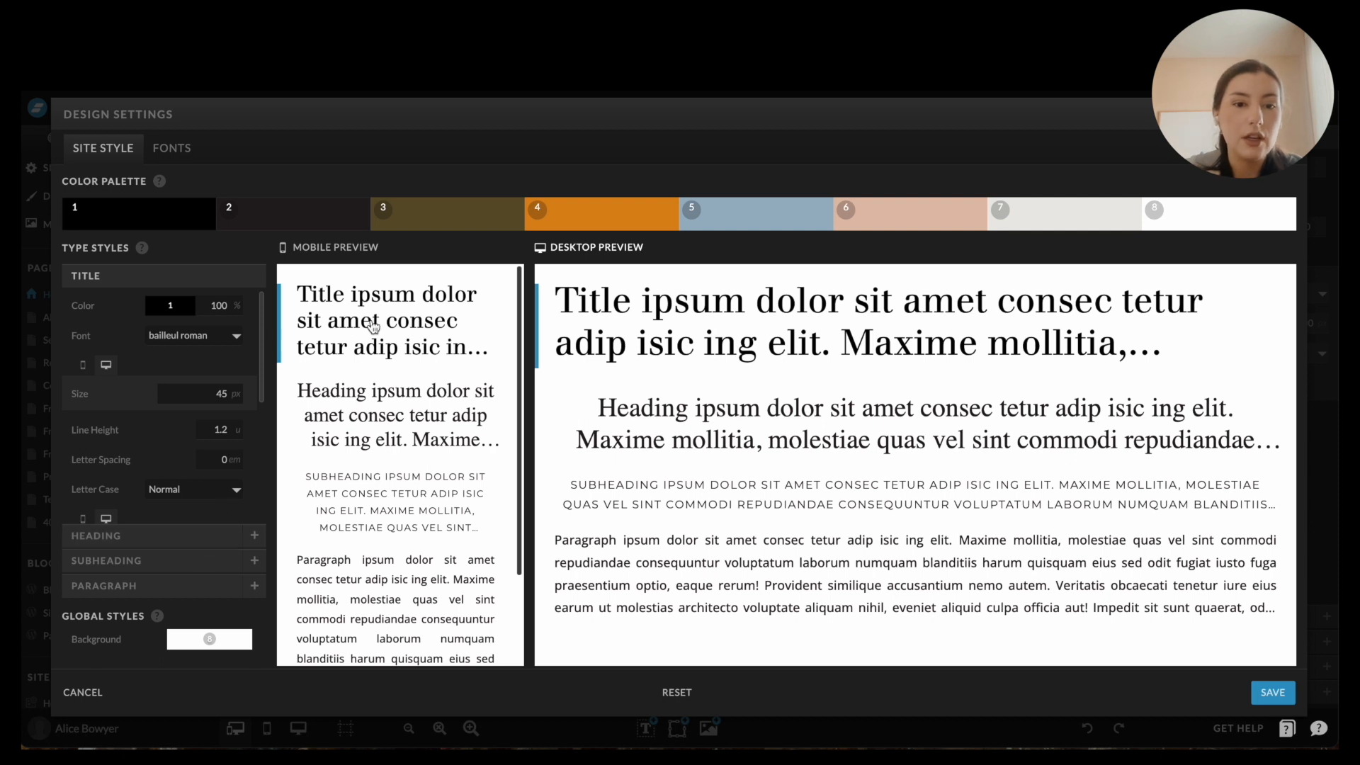
scroll(142, 325, "down", 2)
scroll(142, 325, "up", 2)
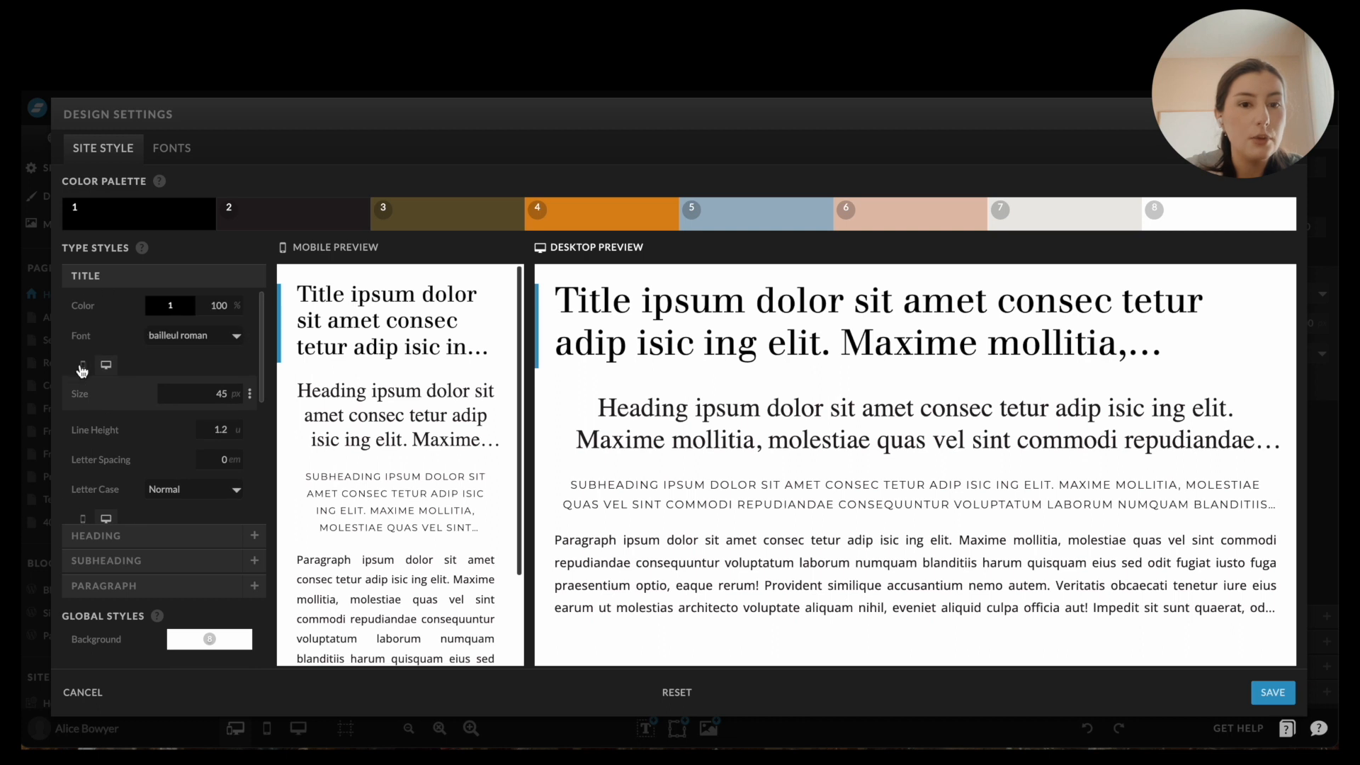
left_click(173, 148)
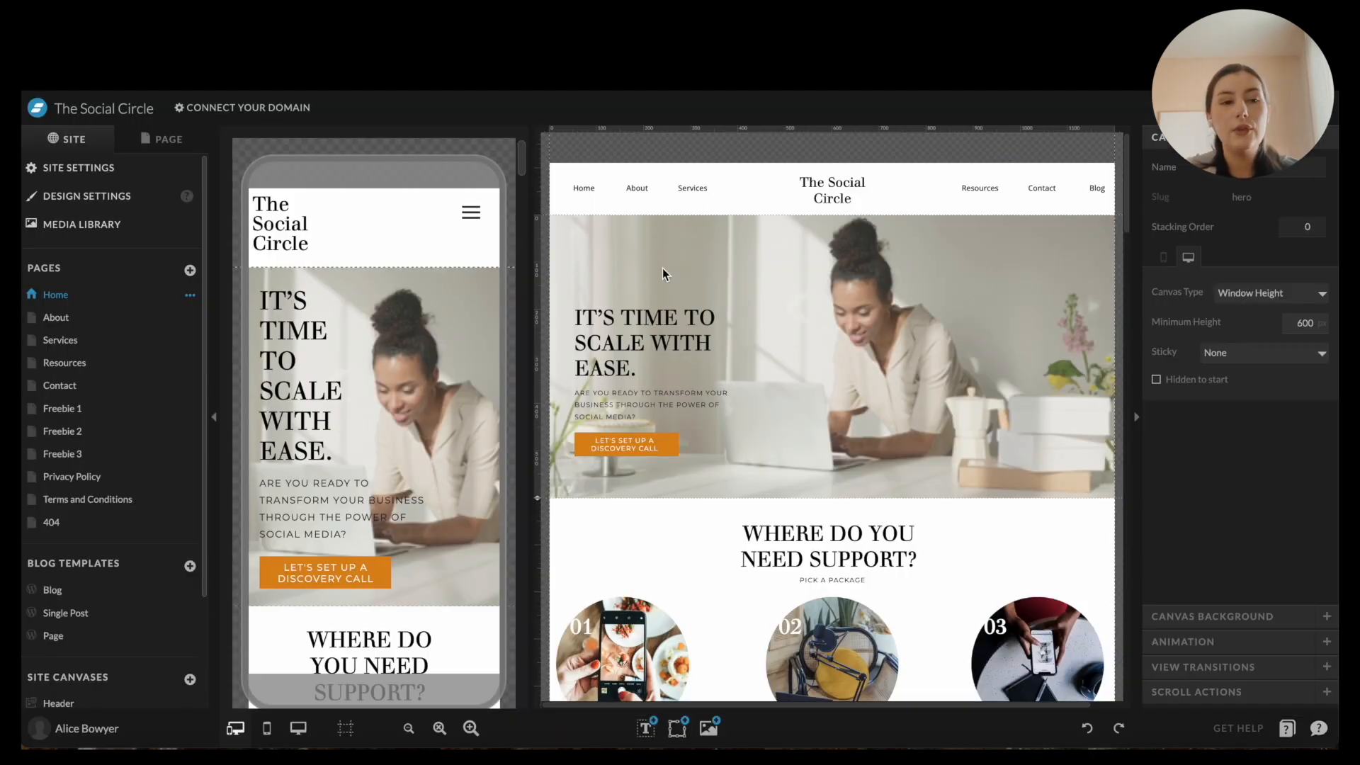
Browse the files in the media library's Social Circle Template folder.
left_click(105, 232)
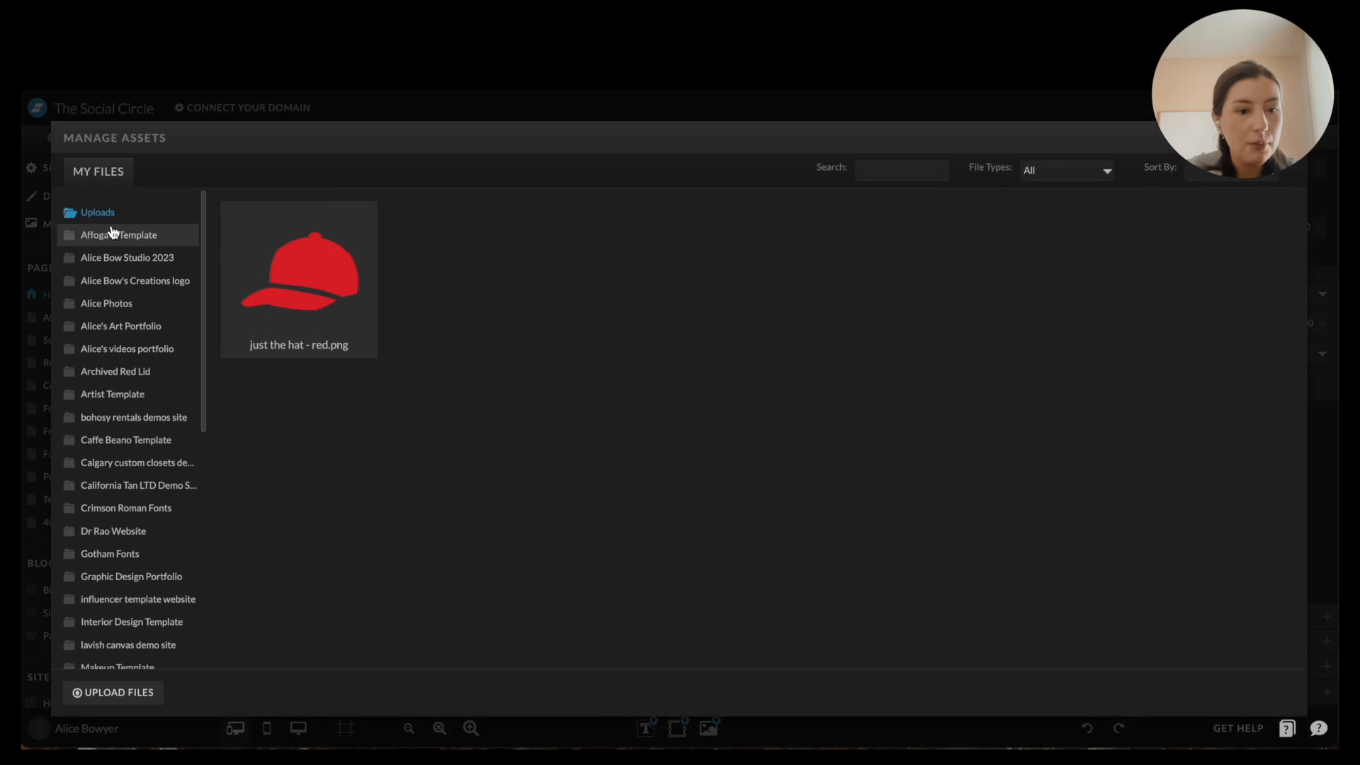
scroll(105, 544, "down", 1)
scroll(106, 545, "down", 5)
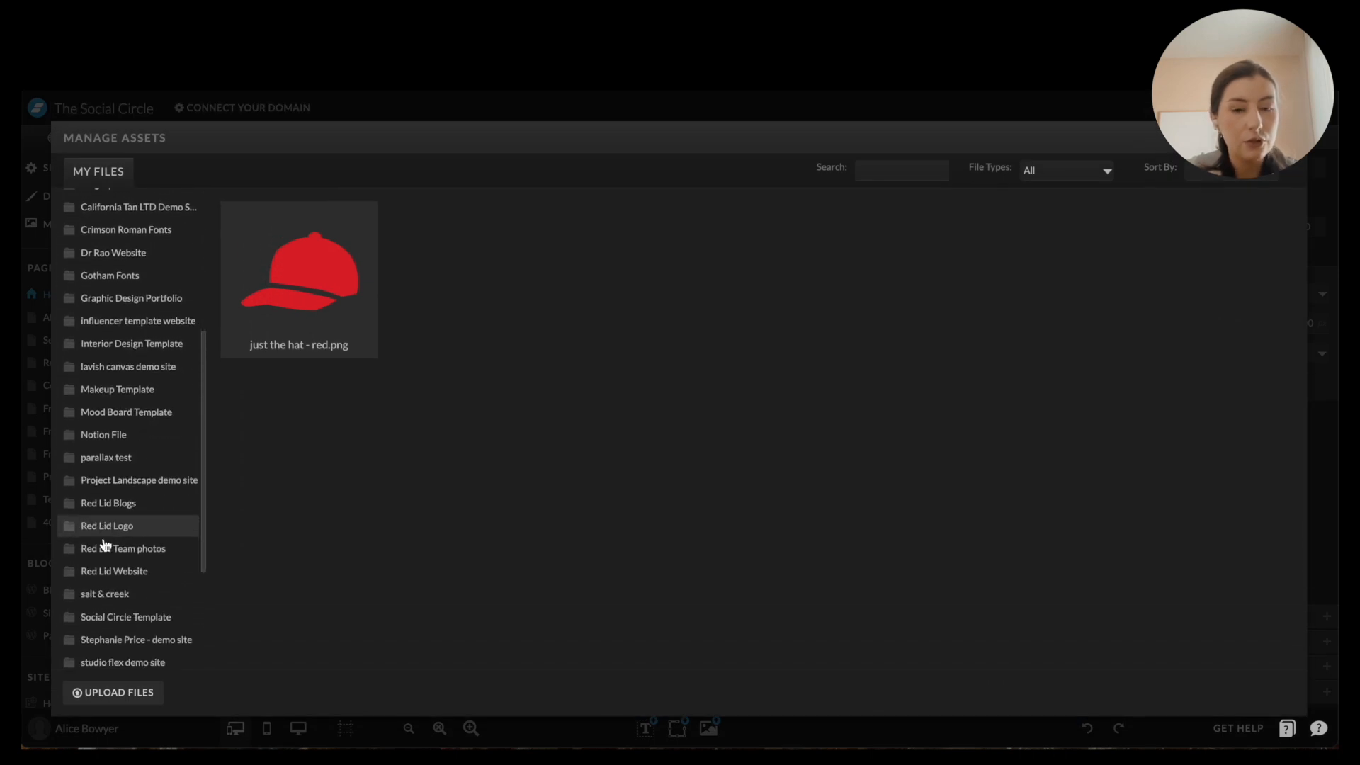
left_click(127, 545)
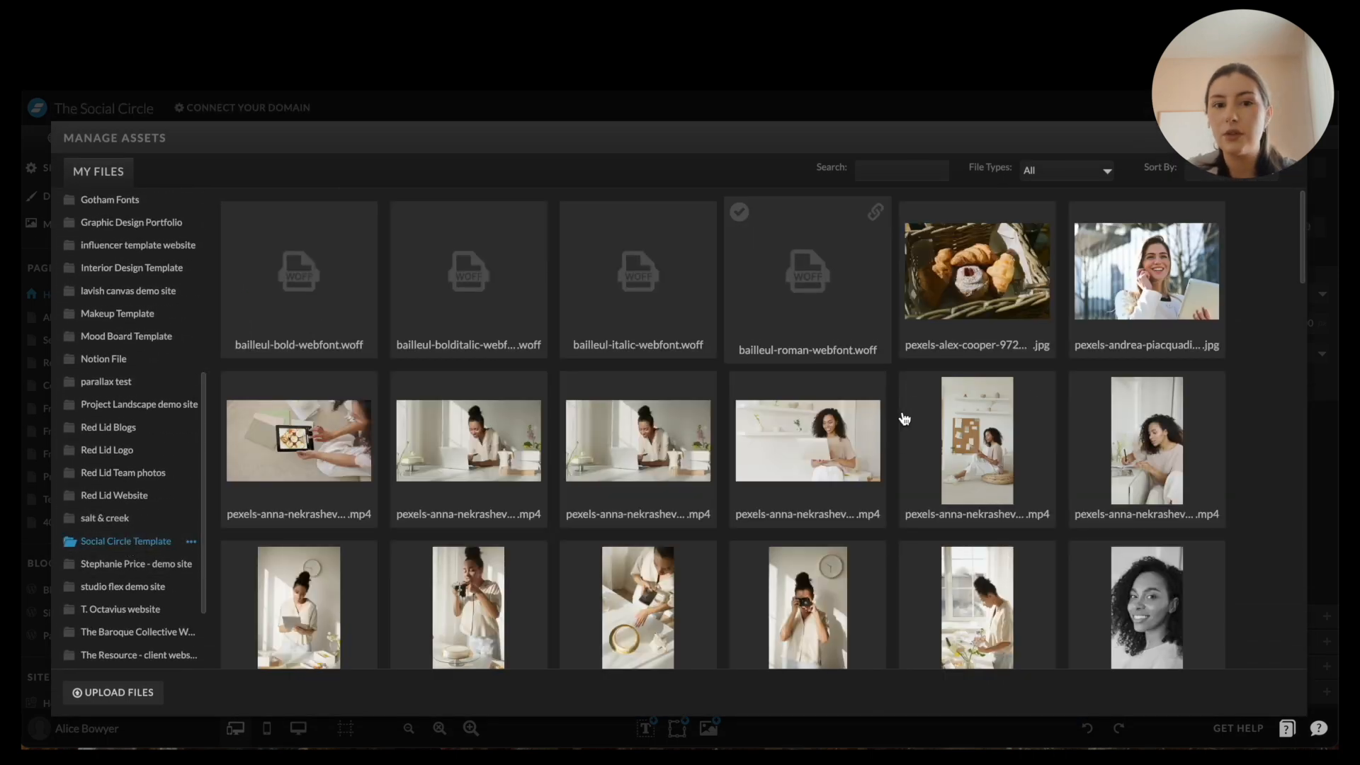
scroll(535, 541, "down", 10)
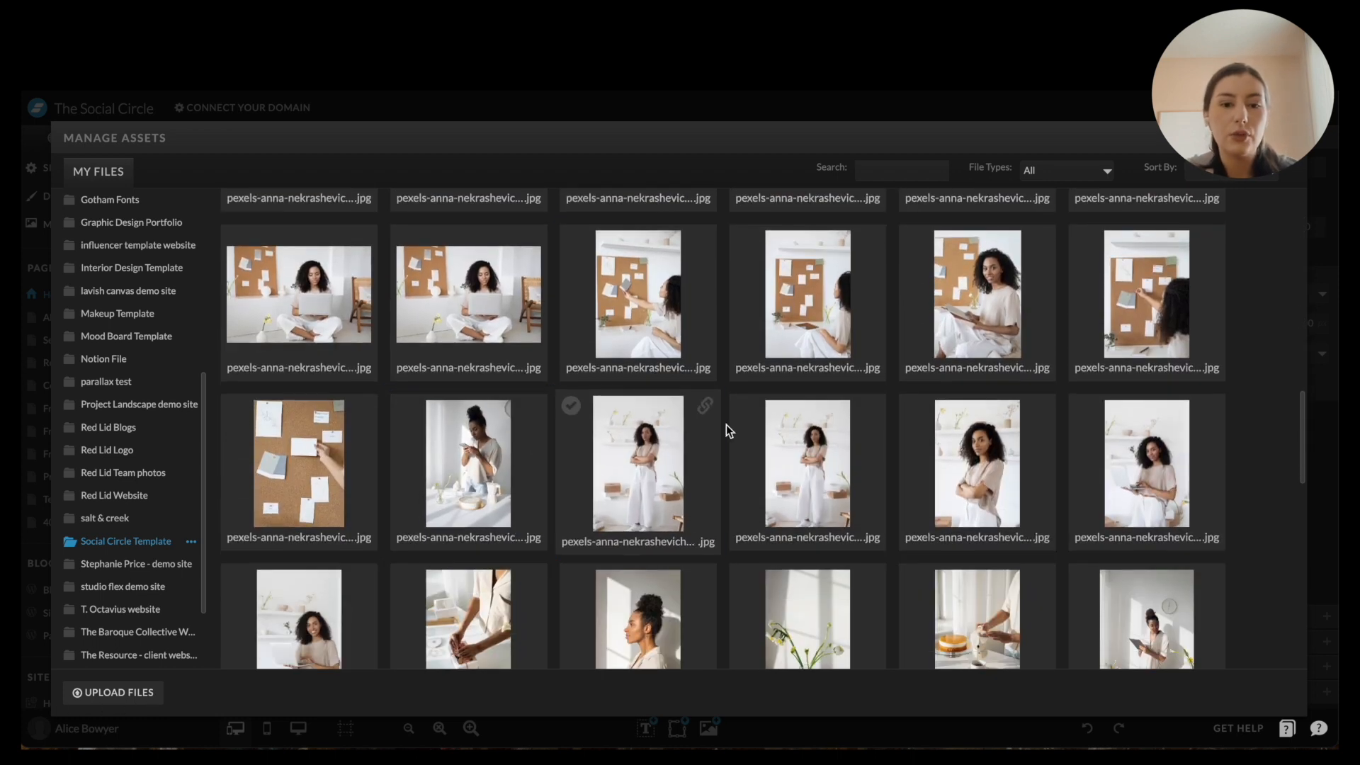
scroll(726, 424, "down", 10)
scroll(725, 424, "down", 1)
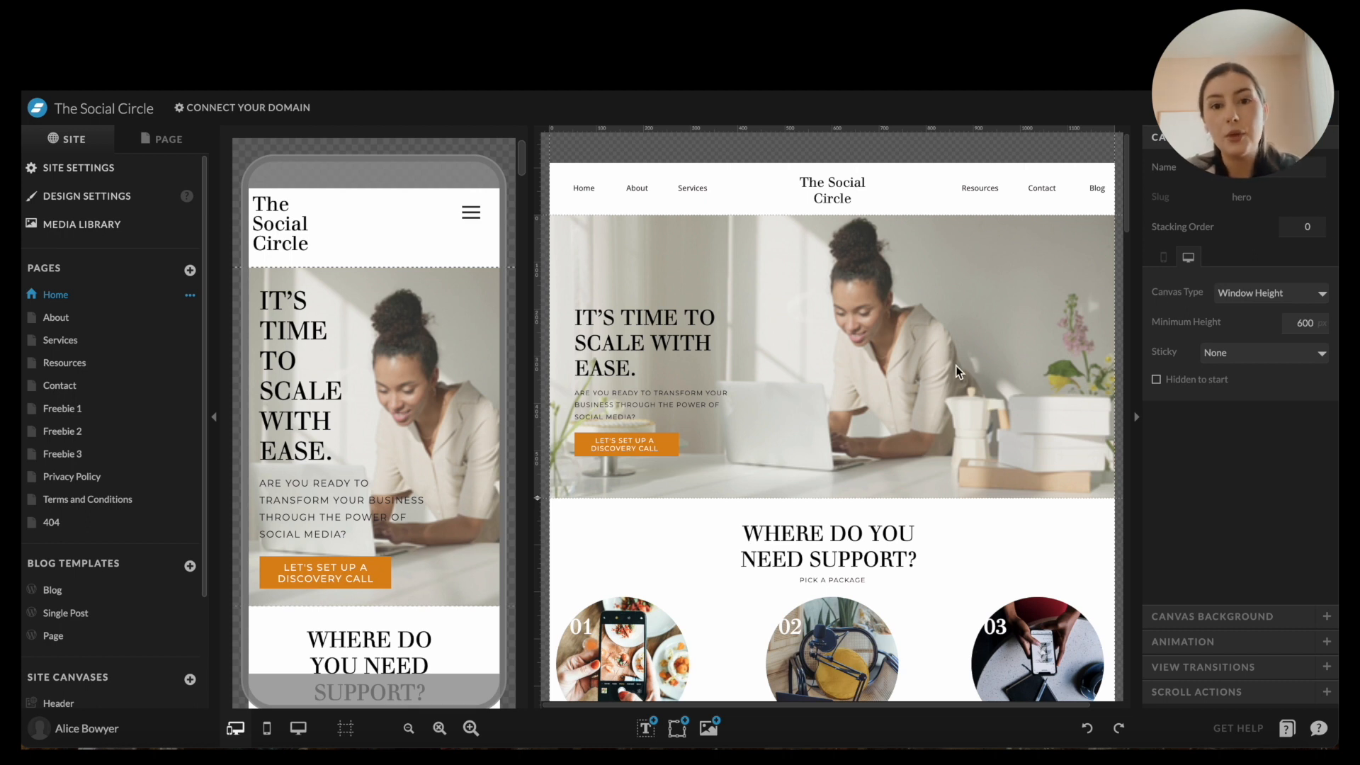
Select the desktop hero heading, view the options for adding elements, and open the heading's text style settings.
left_click(673, 330)
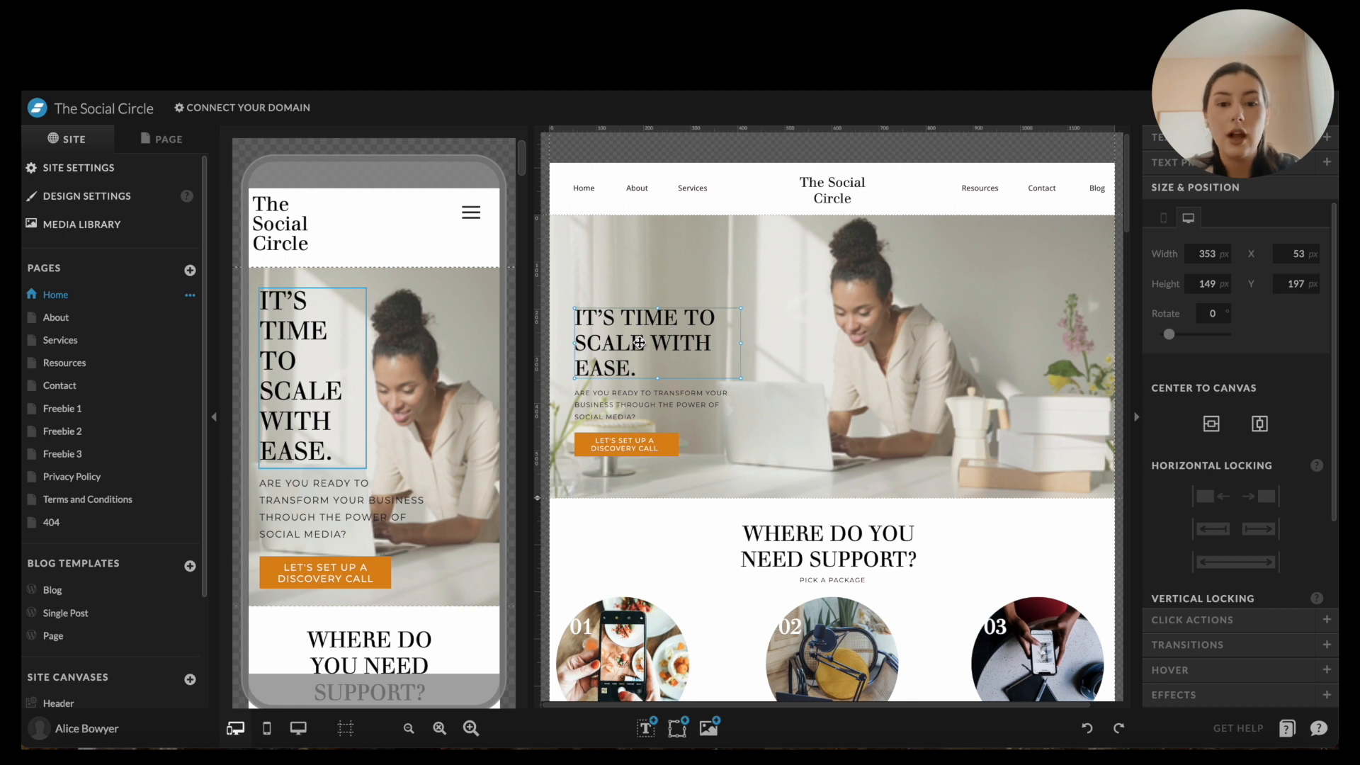
left_click(639, 737)
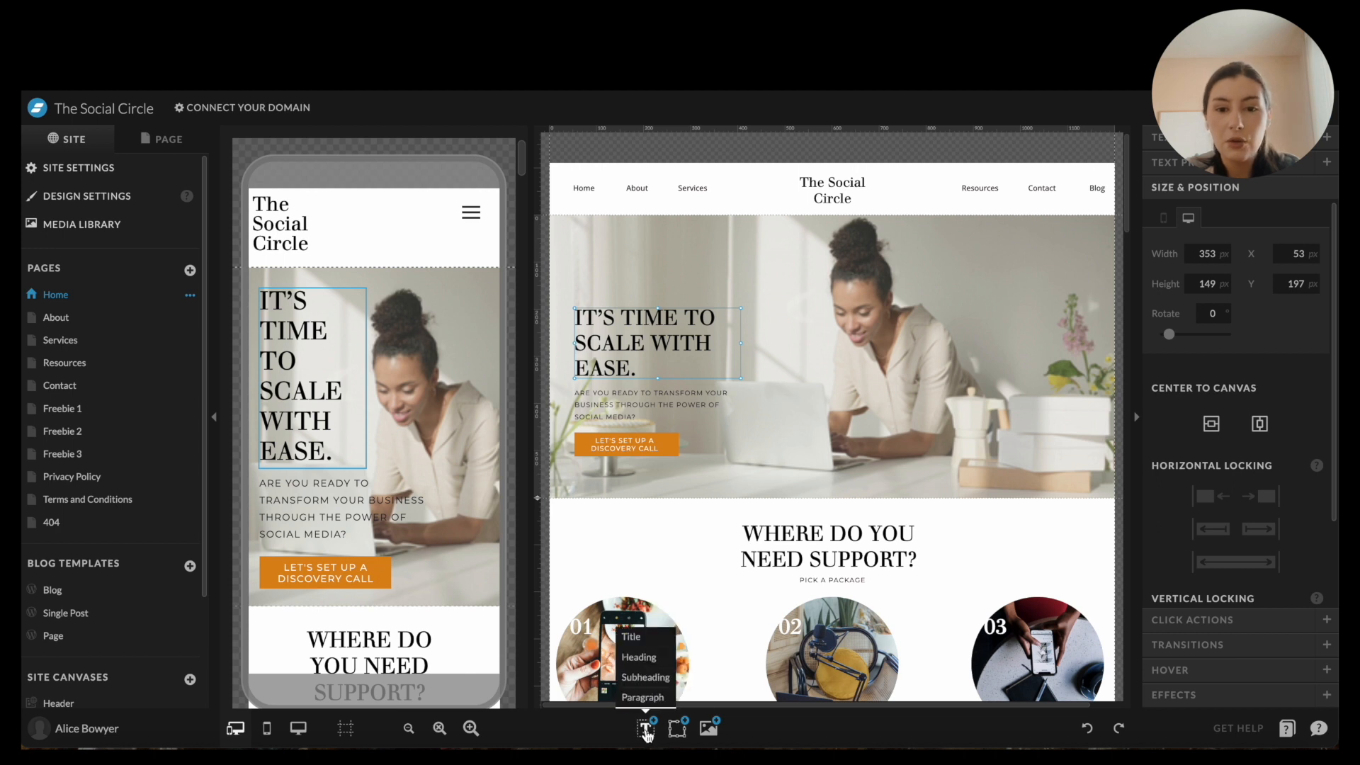
mouse_move(678, 730)
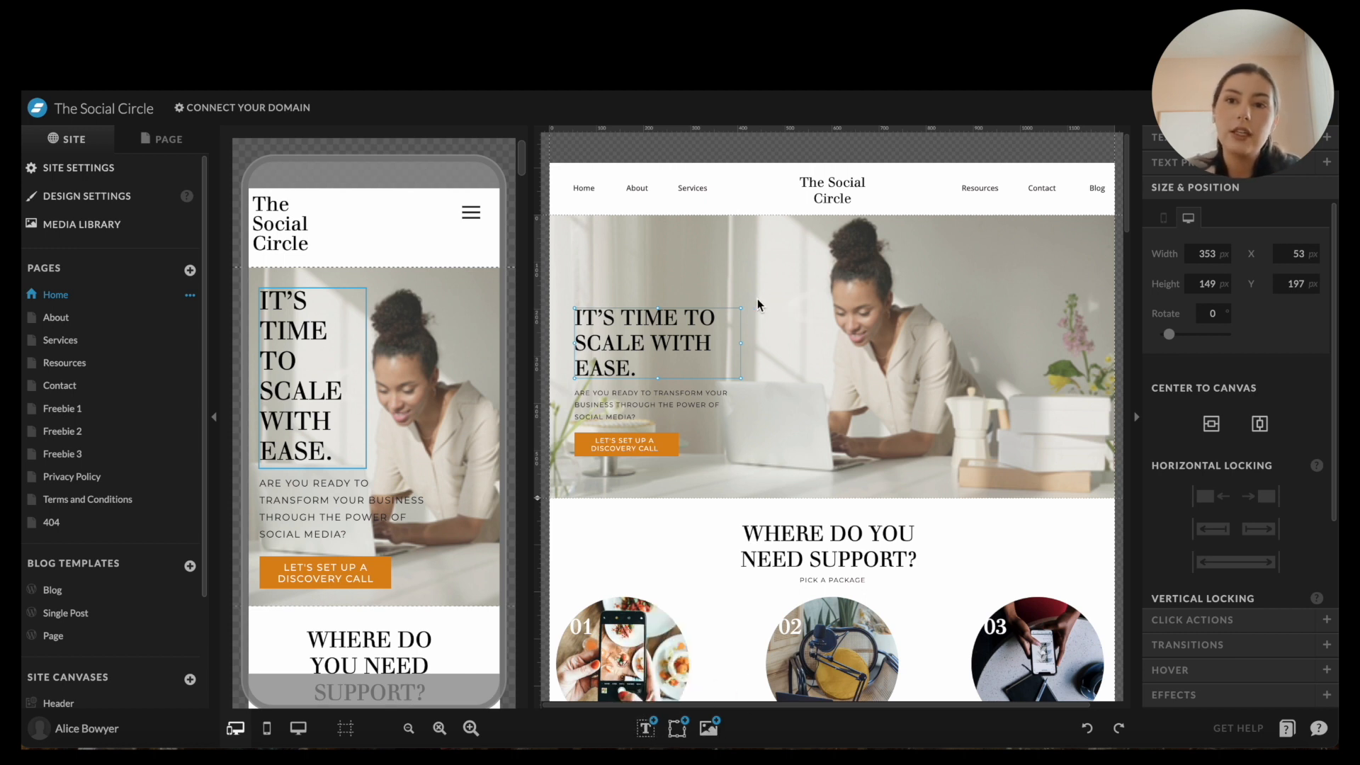
left_click(1234, 137)
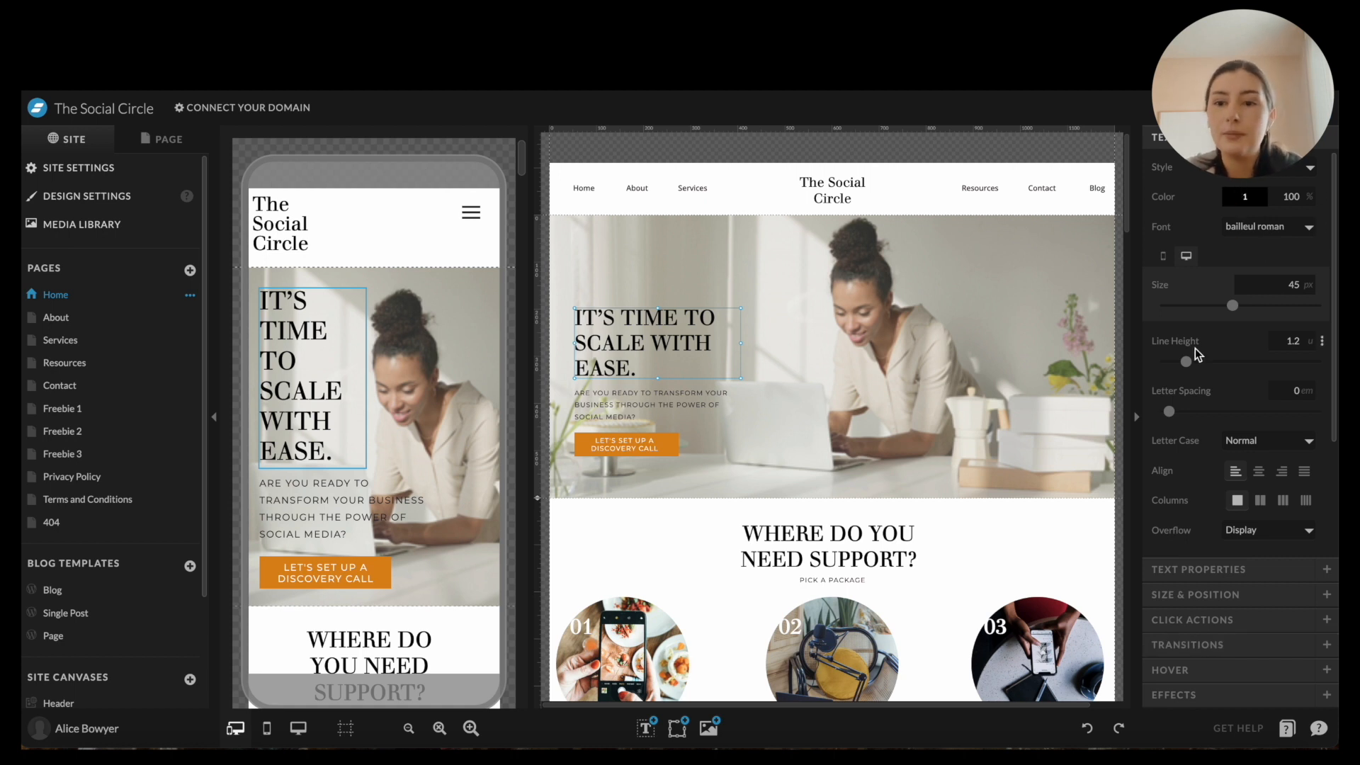
Try centering the desktop hero heading on the canvas horizontally and vertically, and undo both moves.
left_click(1194, 569)
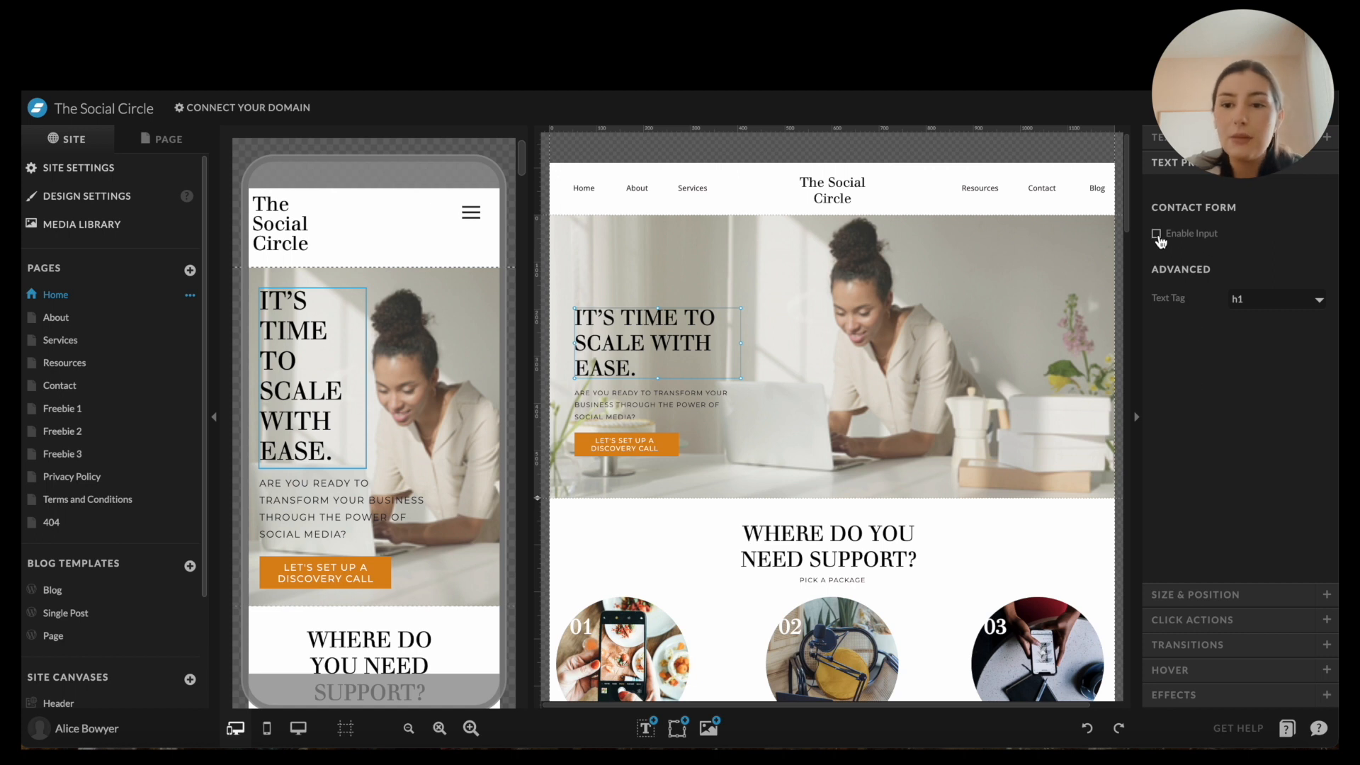
left_click(1204, 596)
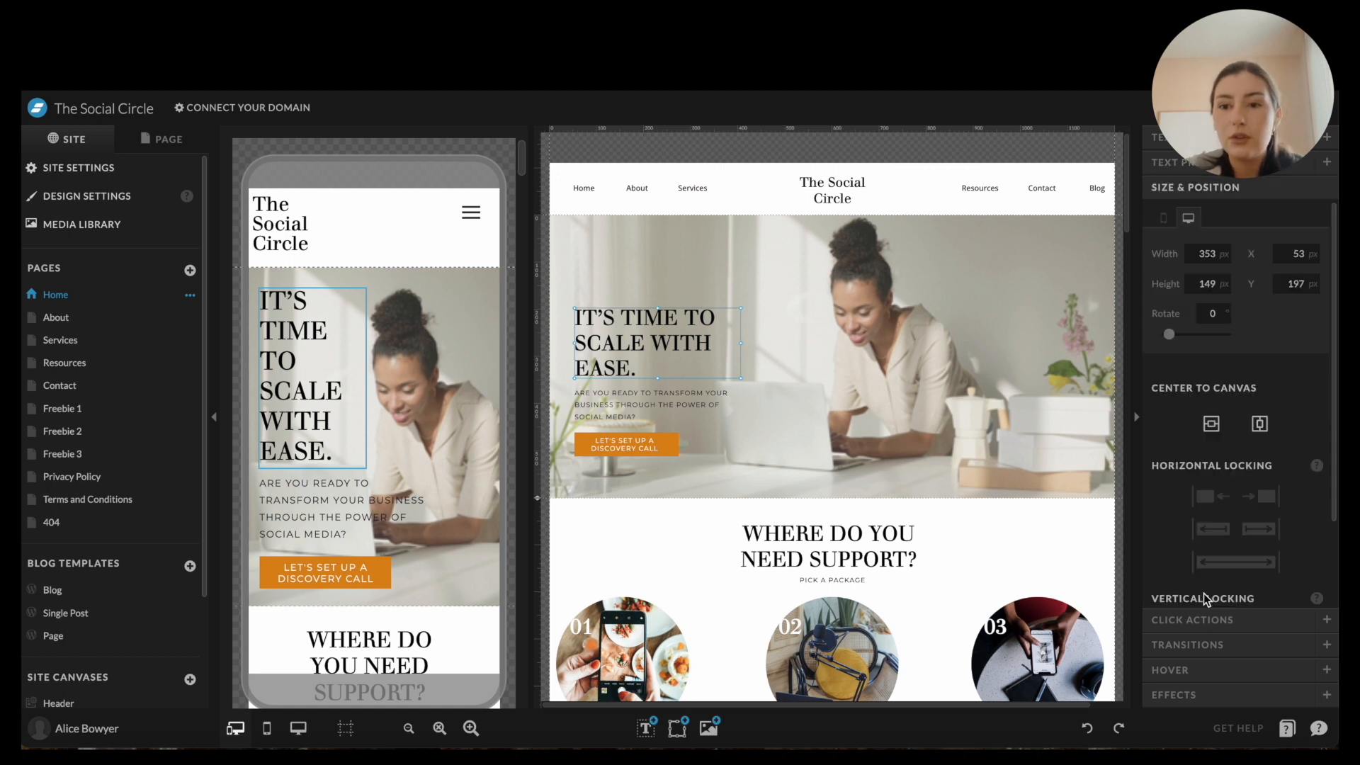
left_click(1266, 426)
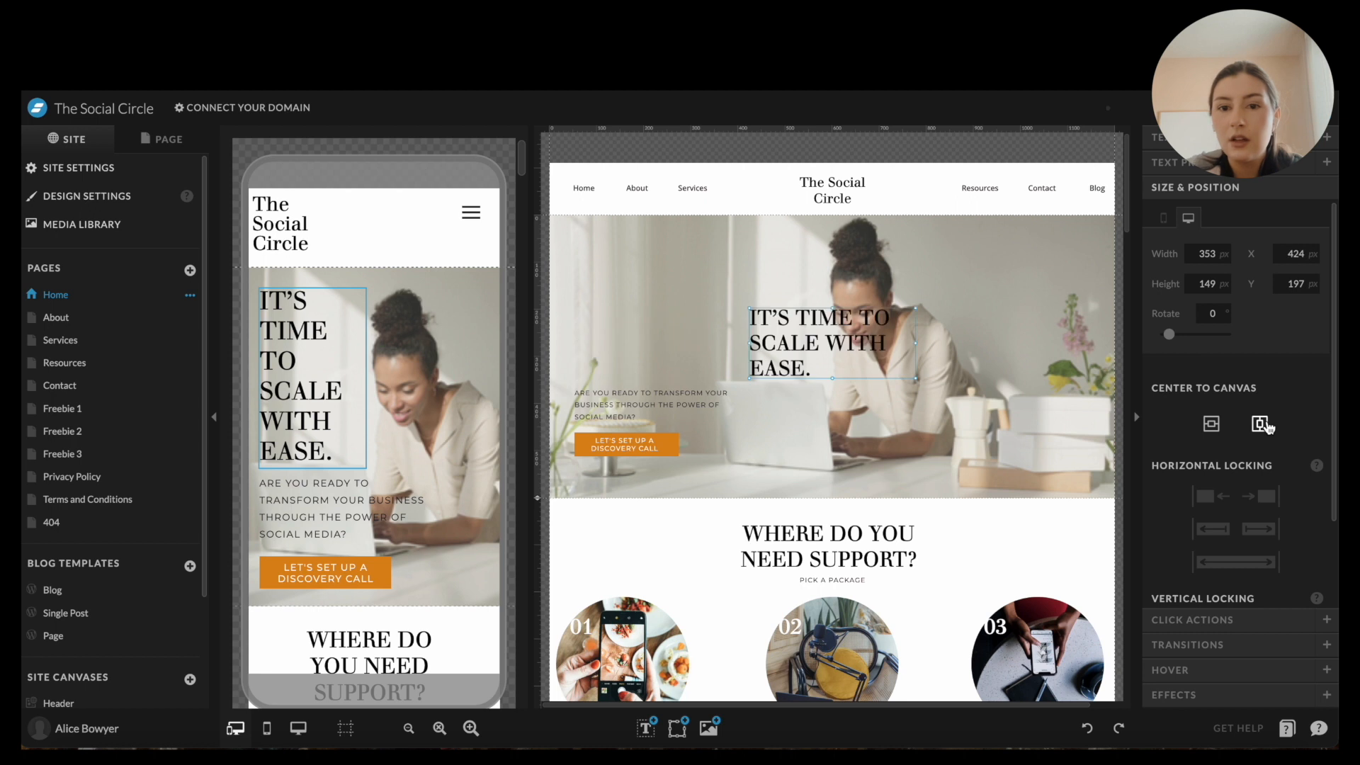
left_click(1213, 424)
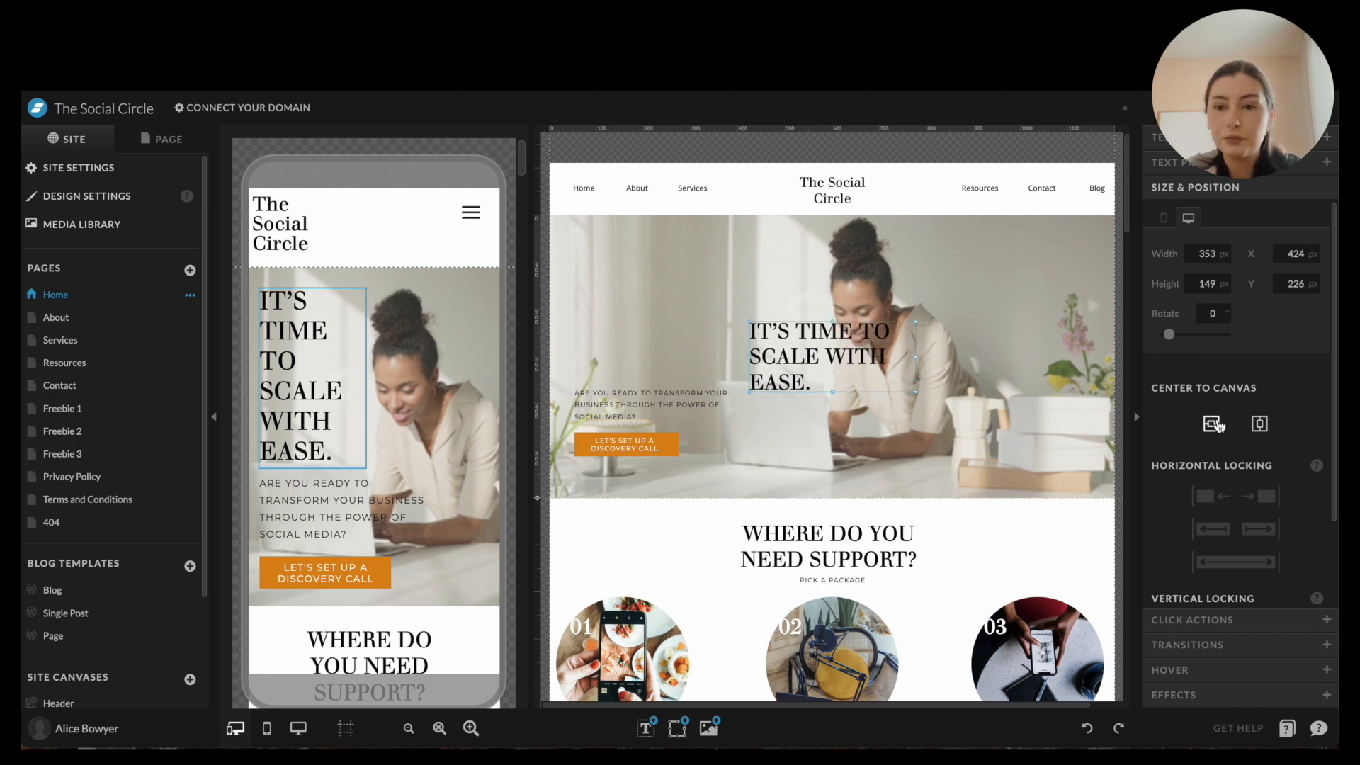
key("ctrl+z")
key("ctrl+z")
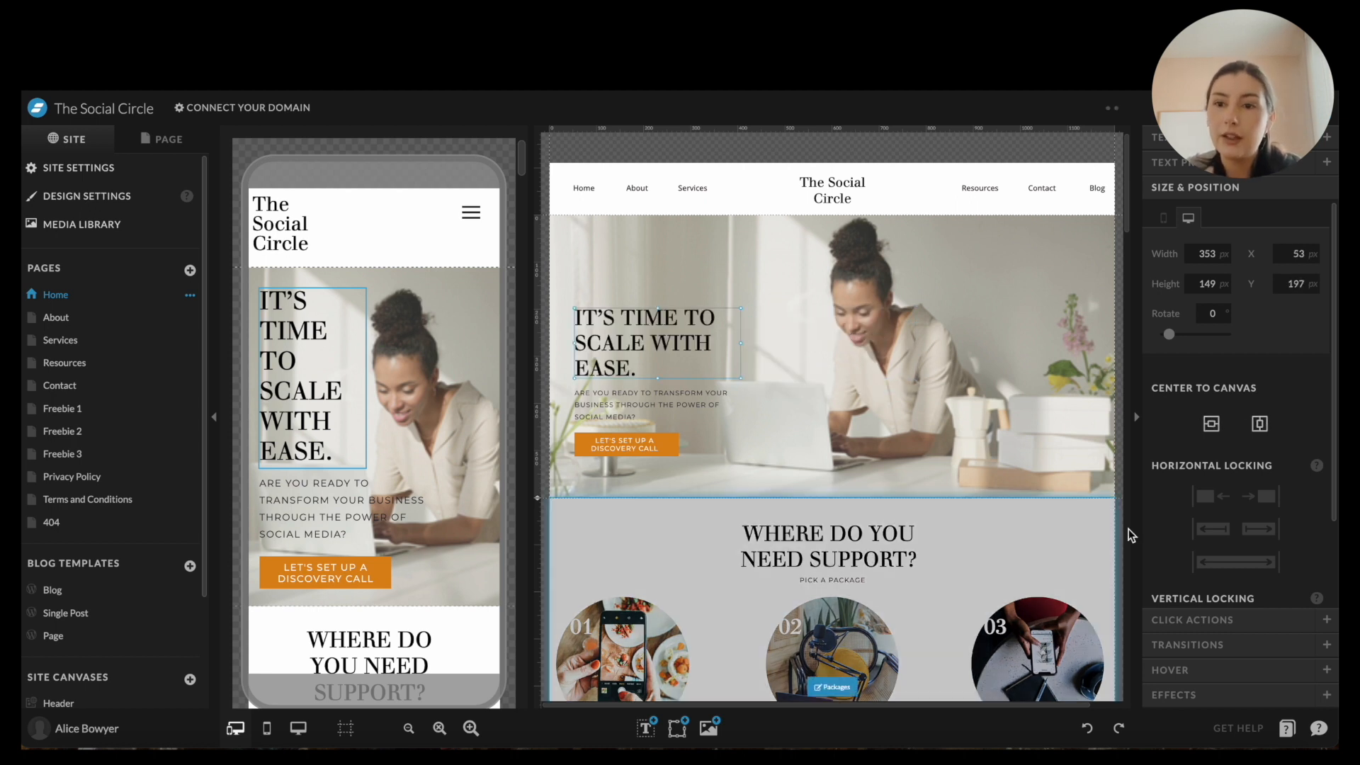
Review the hero heading's click action link types and its transition types without changing either.
left_click(1197, 620)
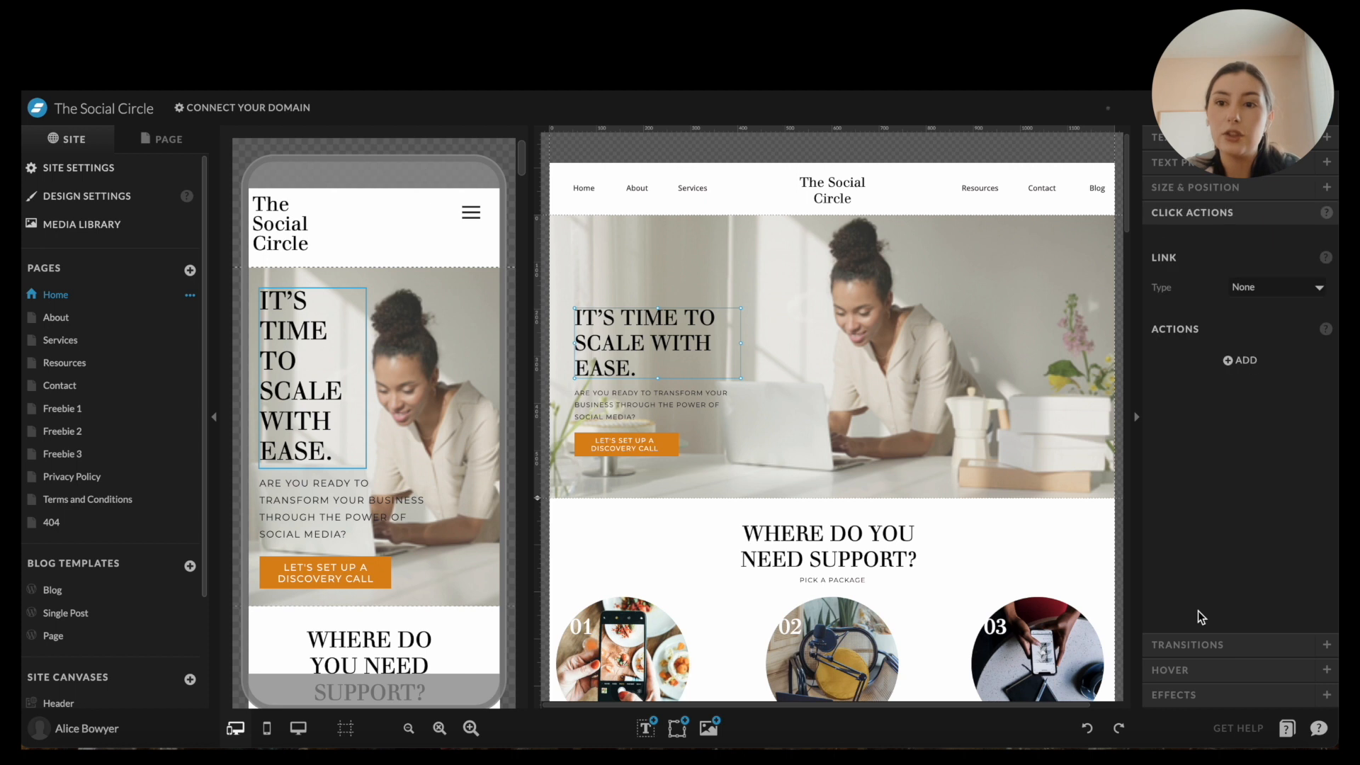
left_click(1267, 290)
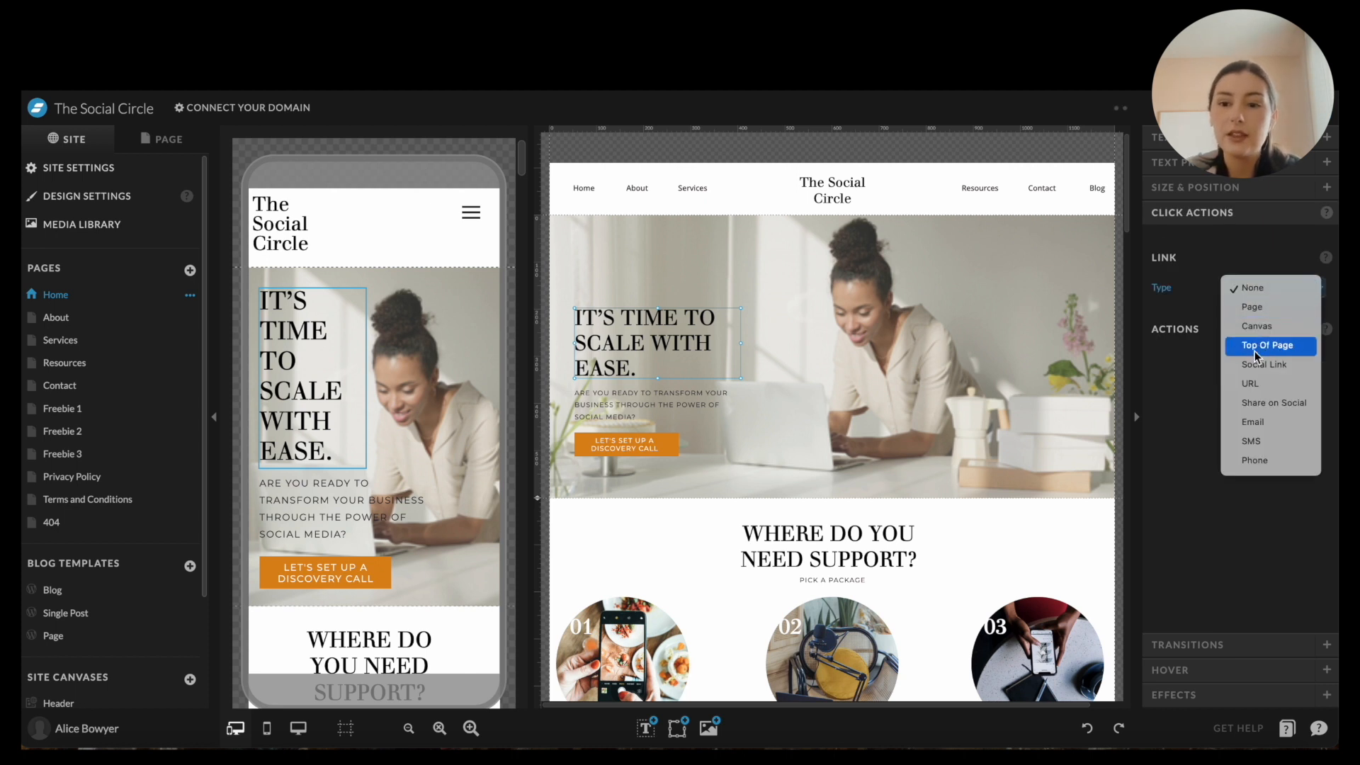
left_click(1167, 607)
left_click(1172, 647)
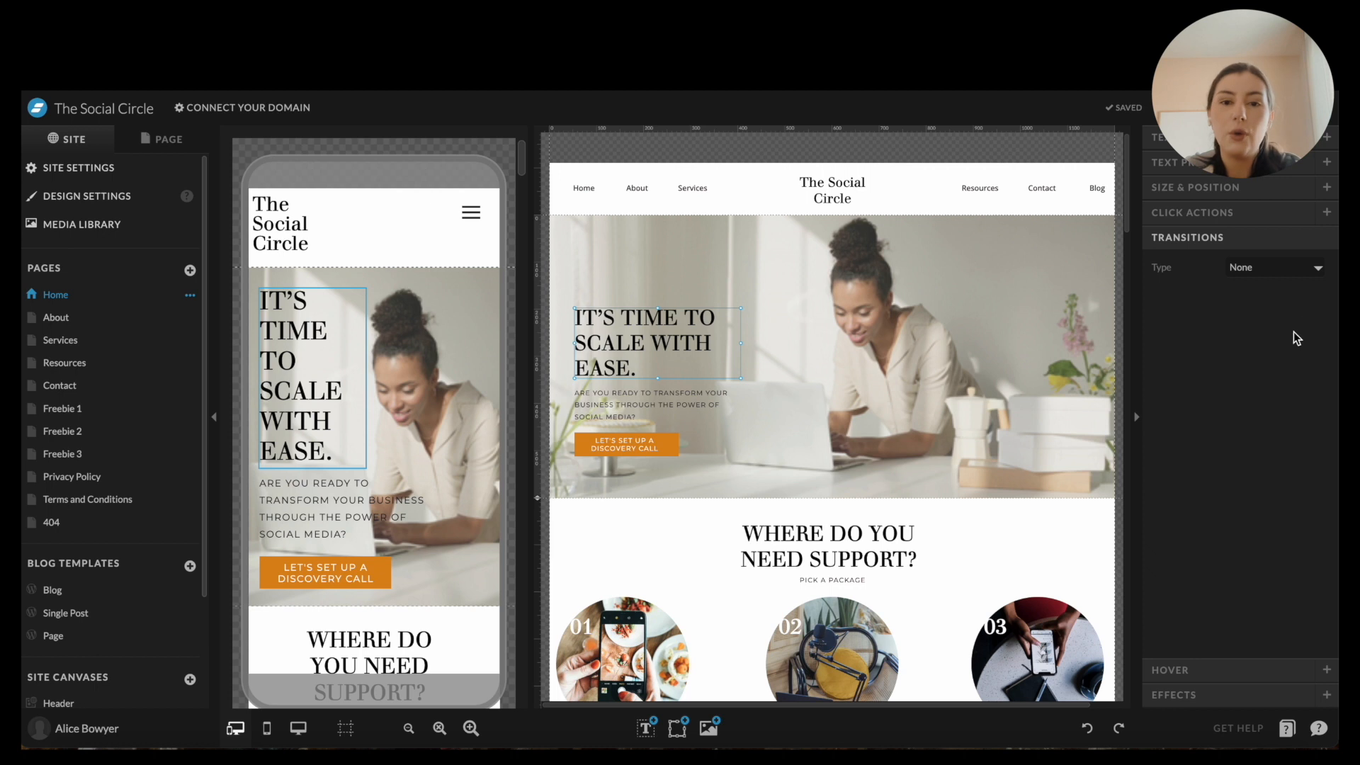
left_click(1275, 268)
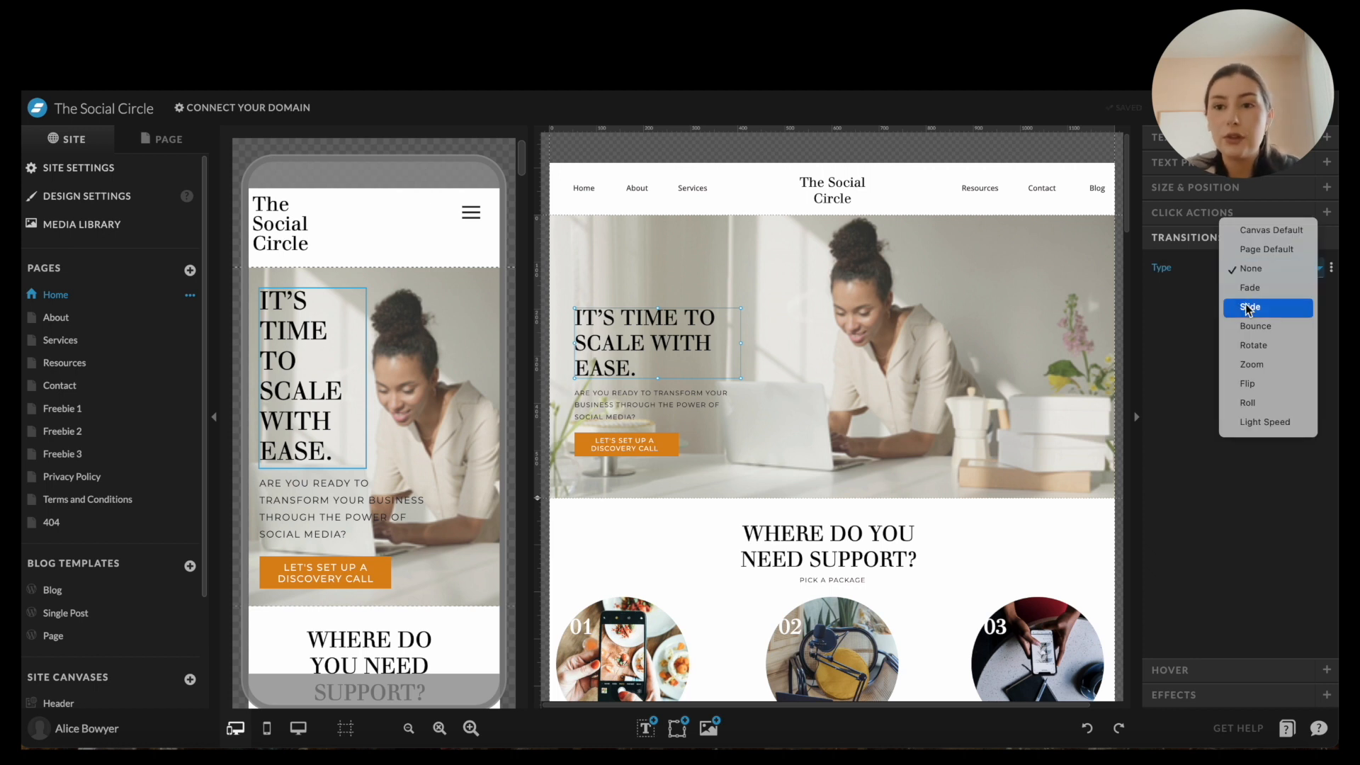
left_click(1180, 318)
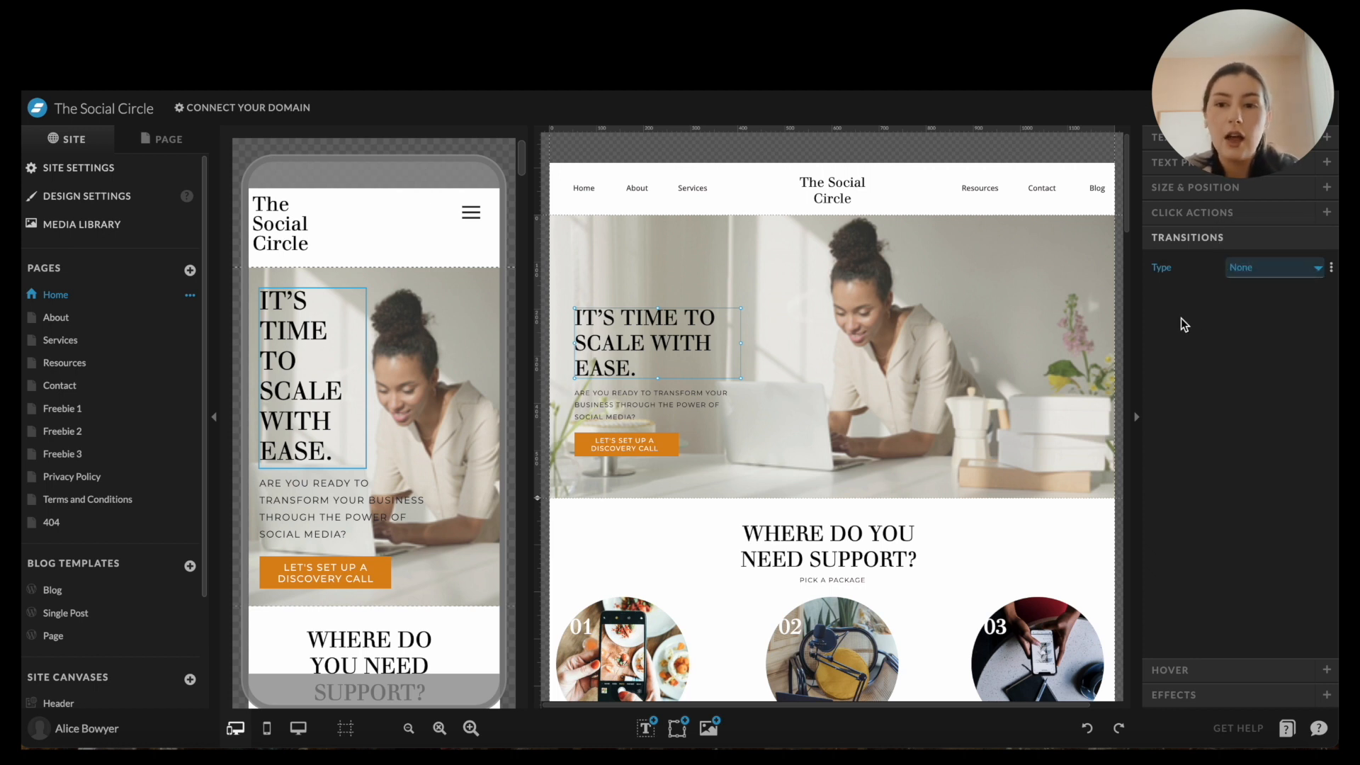
Give the hero's discovery call button text a custom hover effect with 60% opacity.
left_click(1193, 672)
left_click(622, 441)
left_click(622, 448)
left_click(1264, 291)
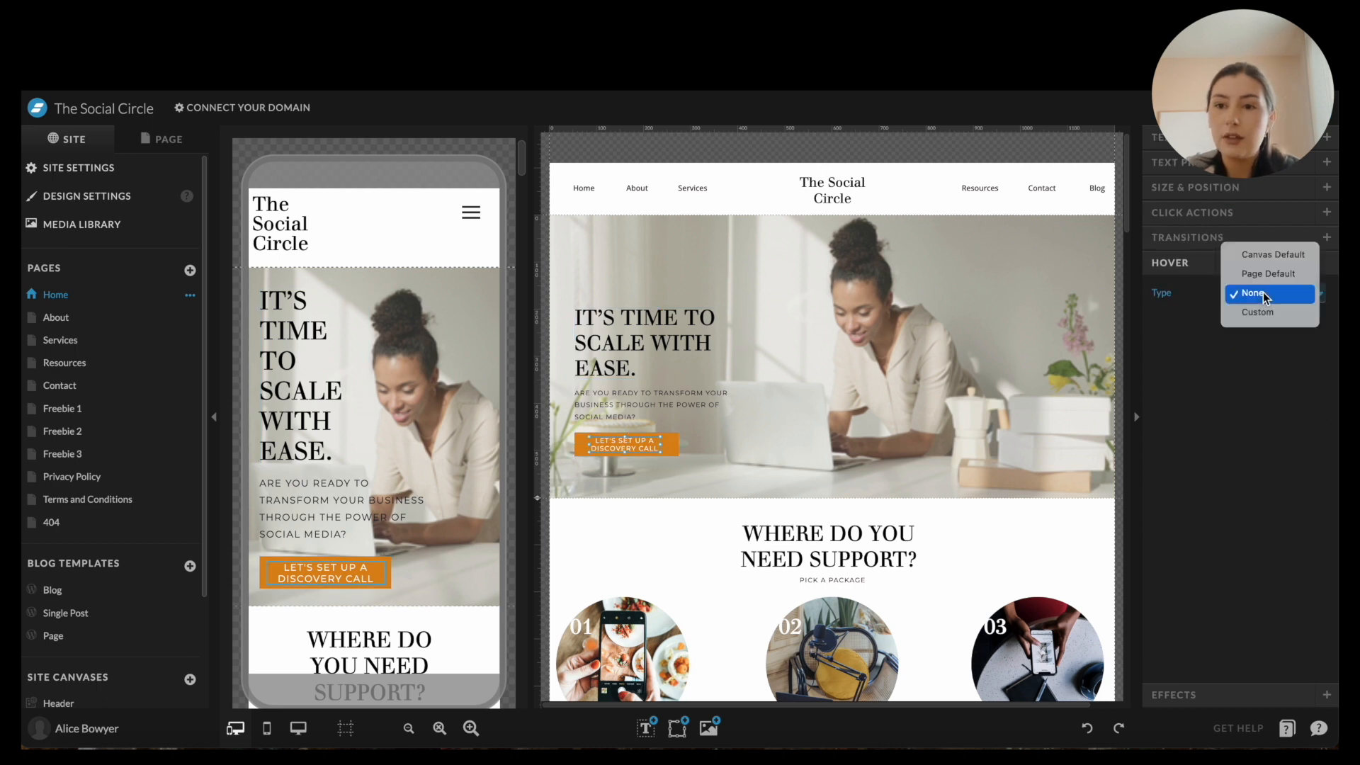
left_click(1268, 309)
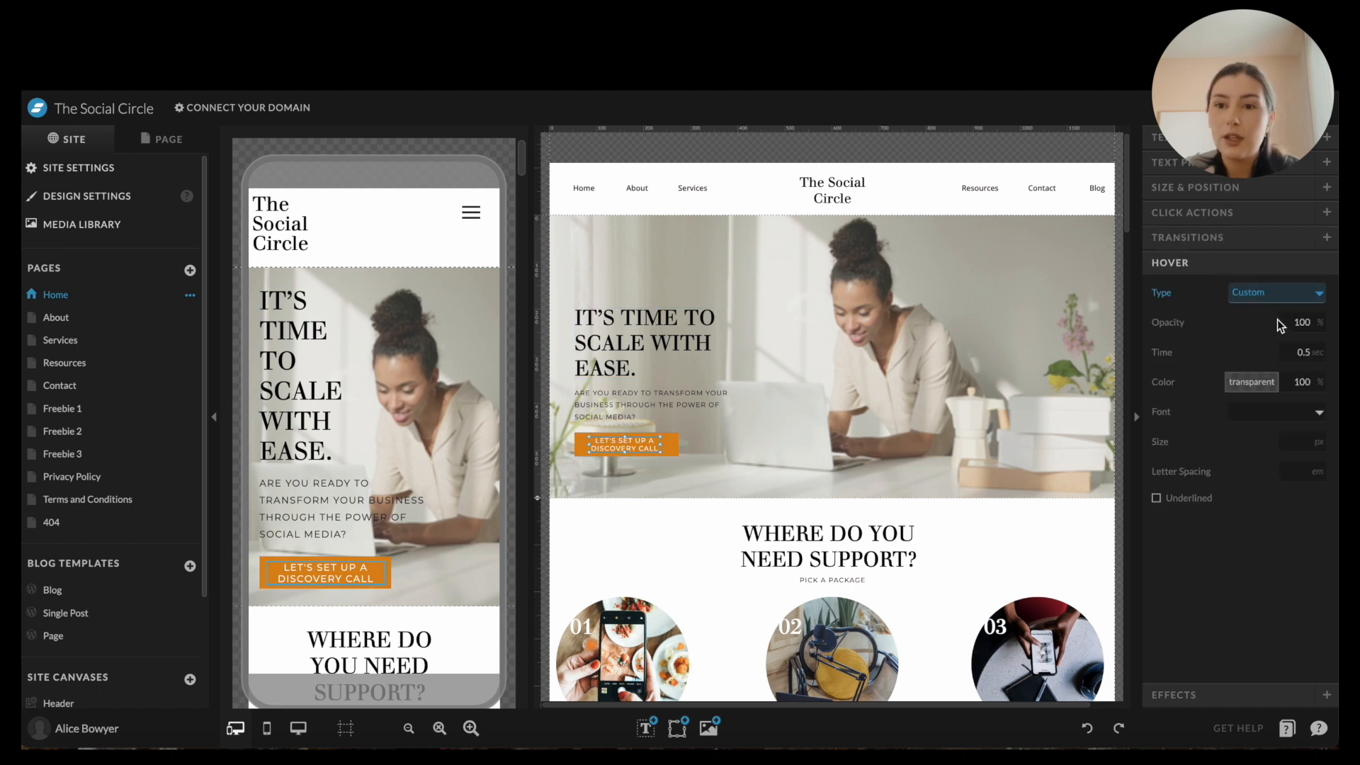
left_click(1319, 326)
left_click(1319, 326)
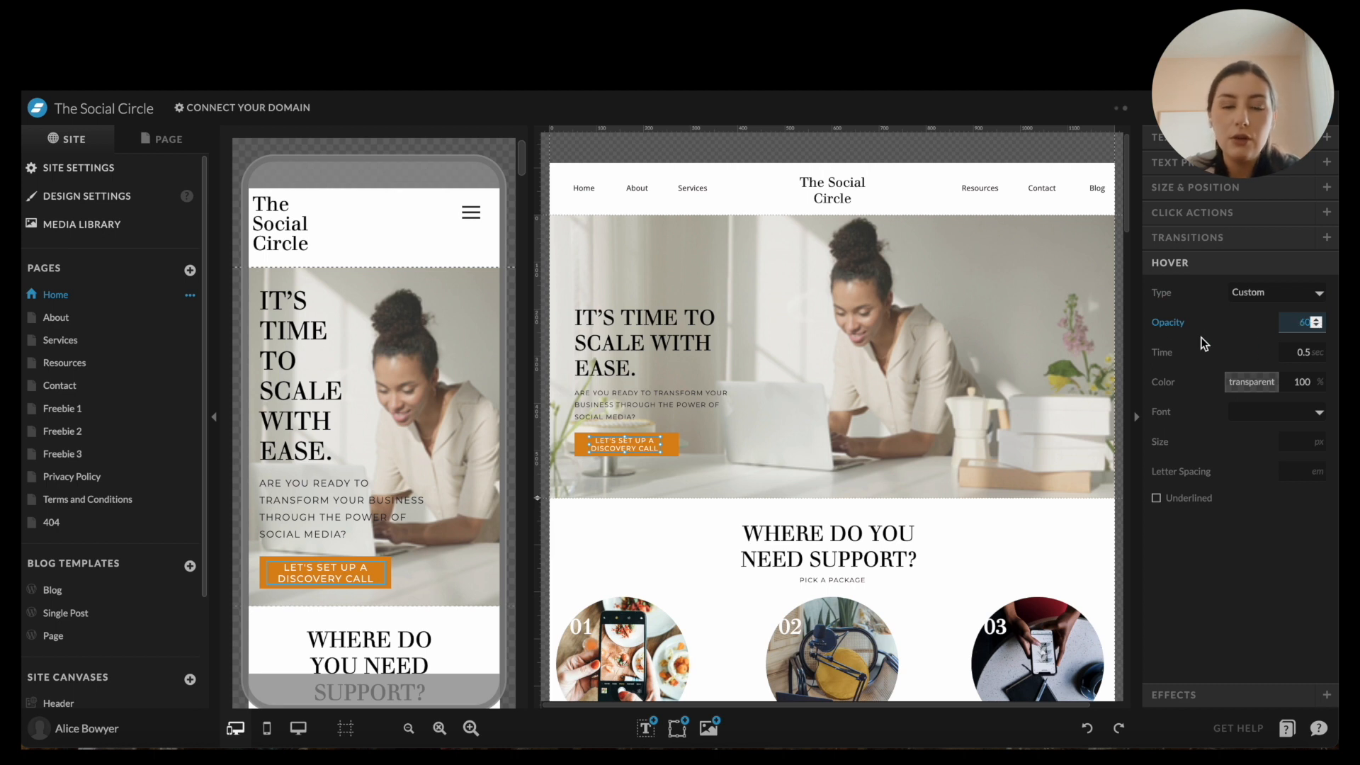
Preview the site, follow the discovery call button to the contact page, look through it, and close the preview.
left_click(1198, 108)
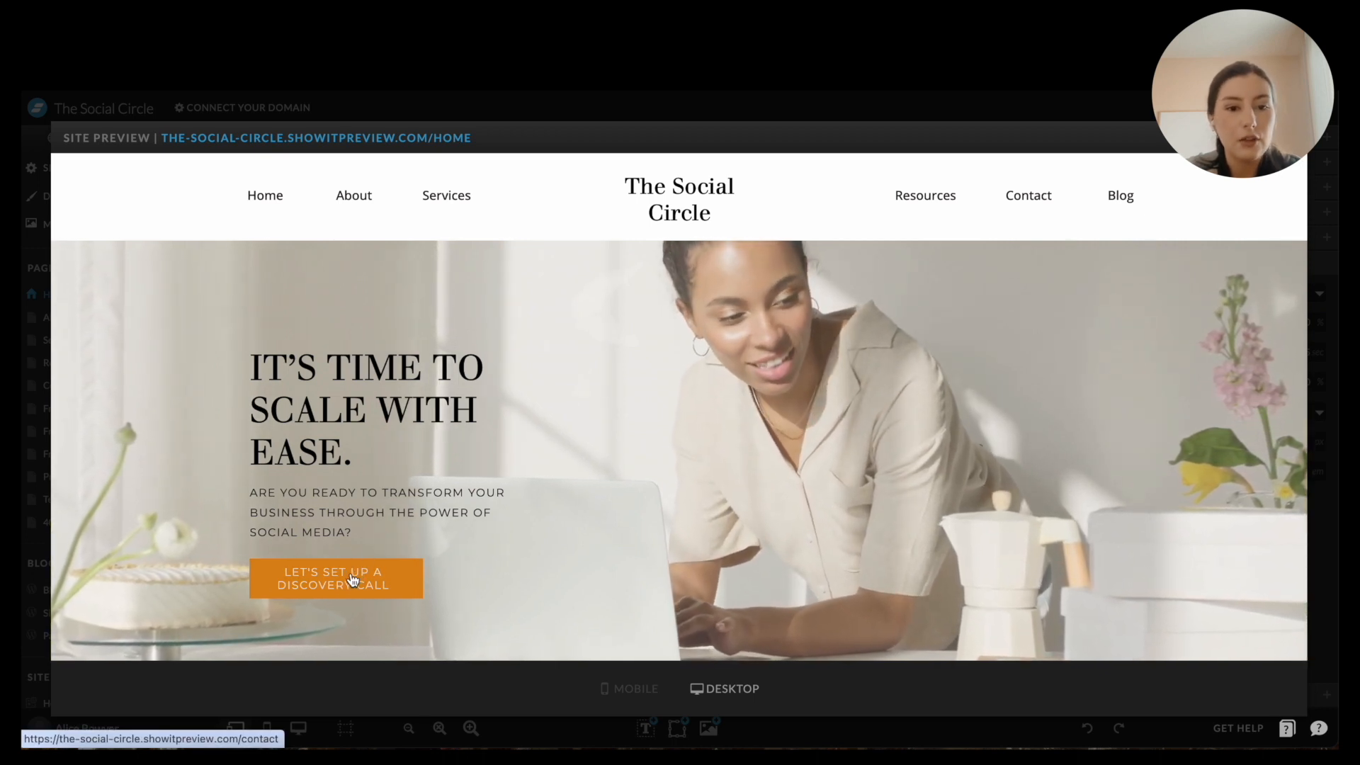
left_click(352, 579)
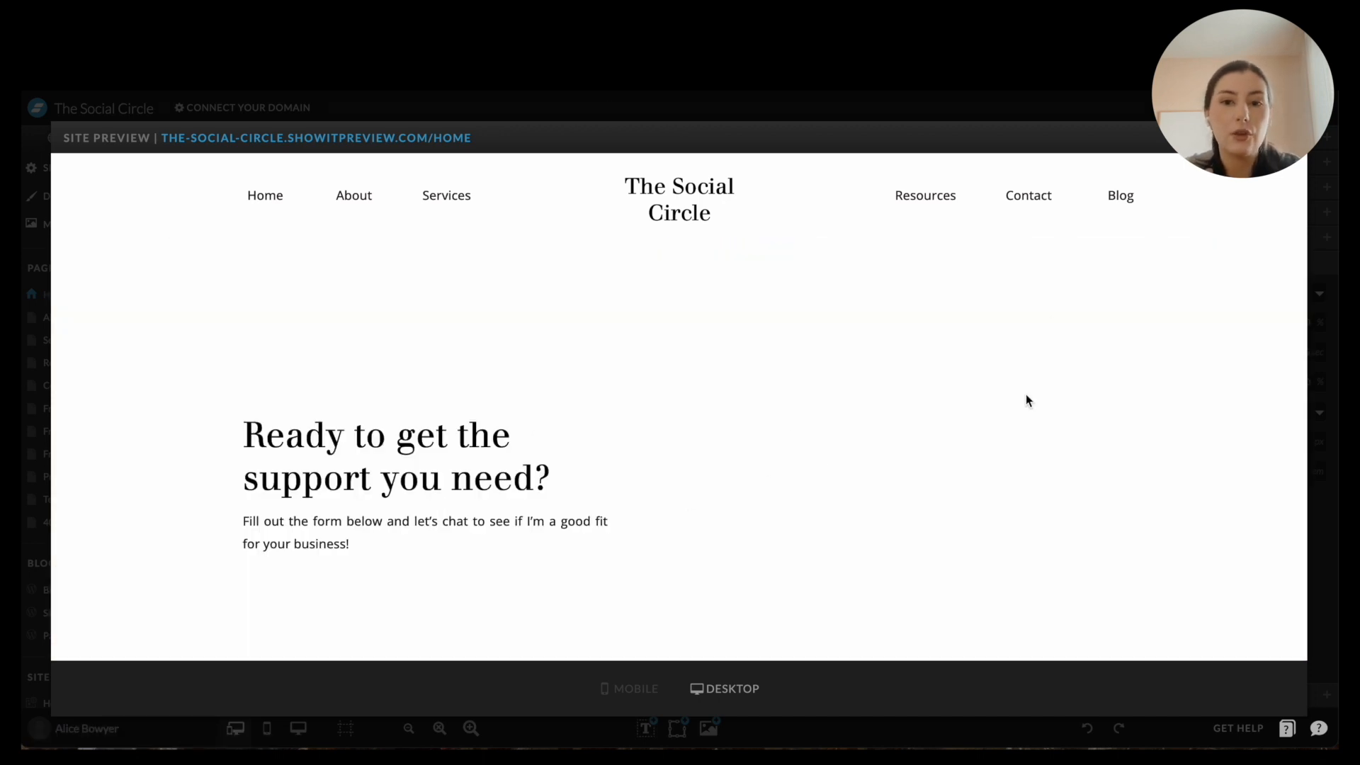
scroll(883, 424, "down", 2)
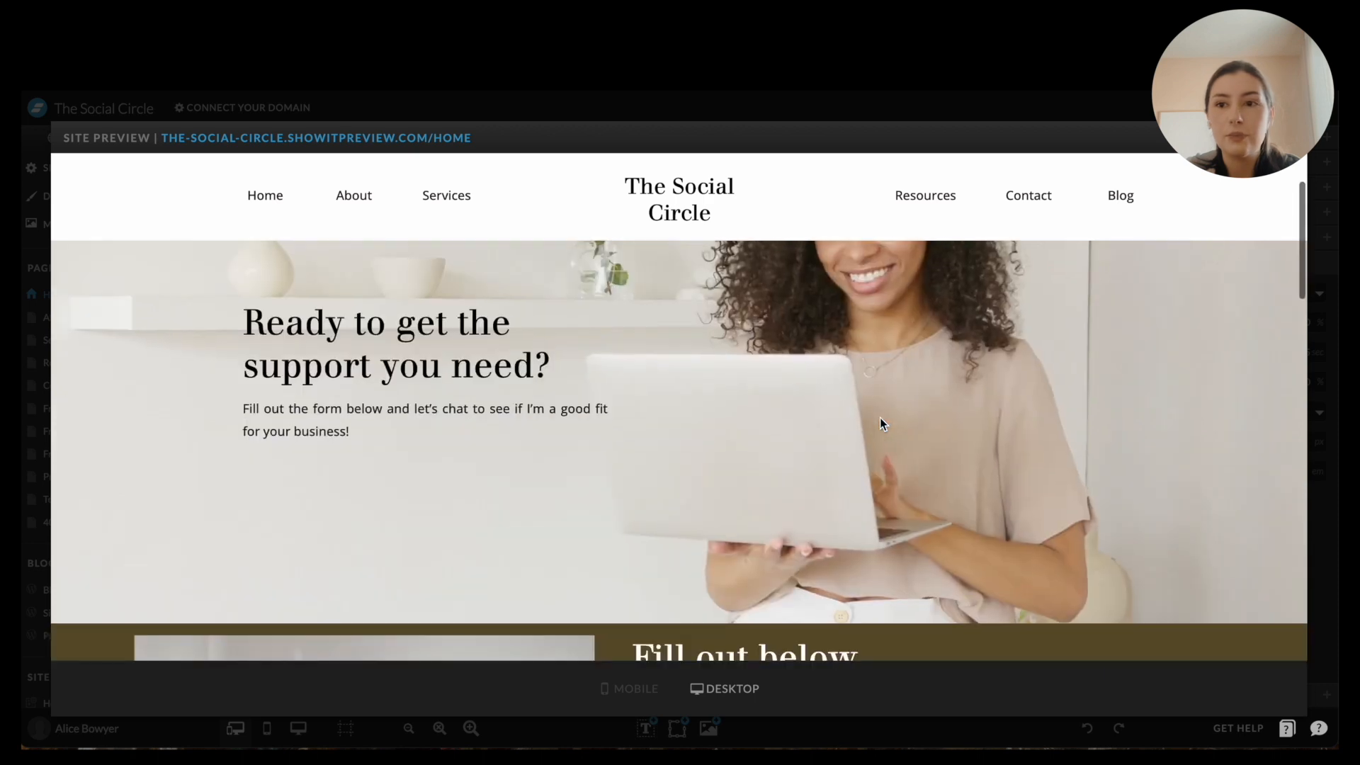
scroll(880, 423, "down", 2)
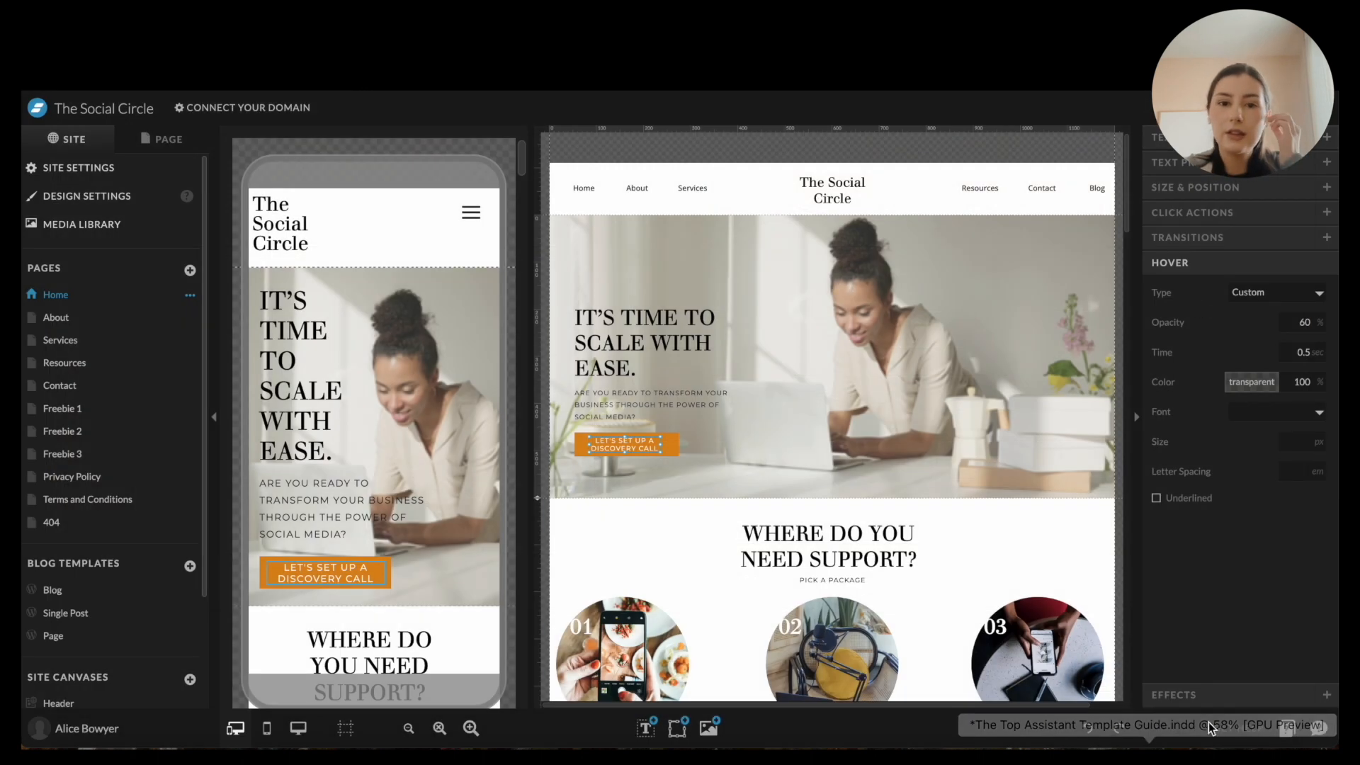
Try an outer drop shadow on the hero's orange button shape, and undo it.
left_click(1205, 696)
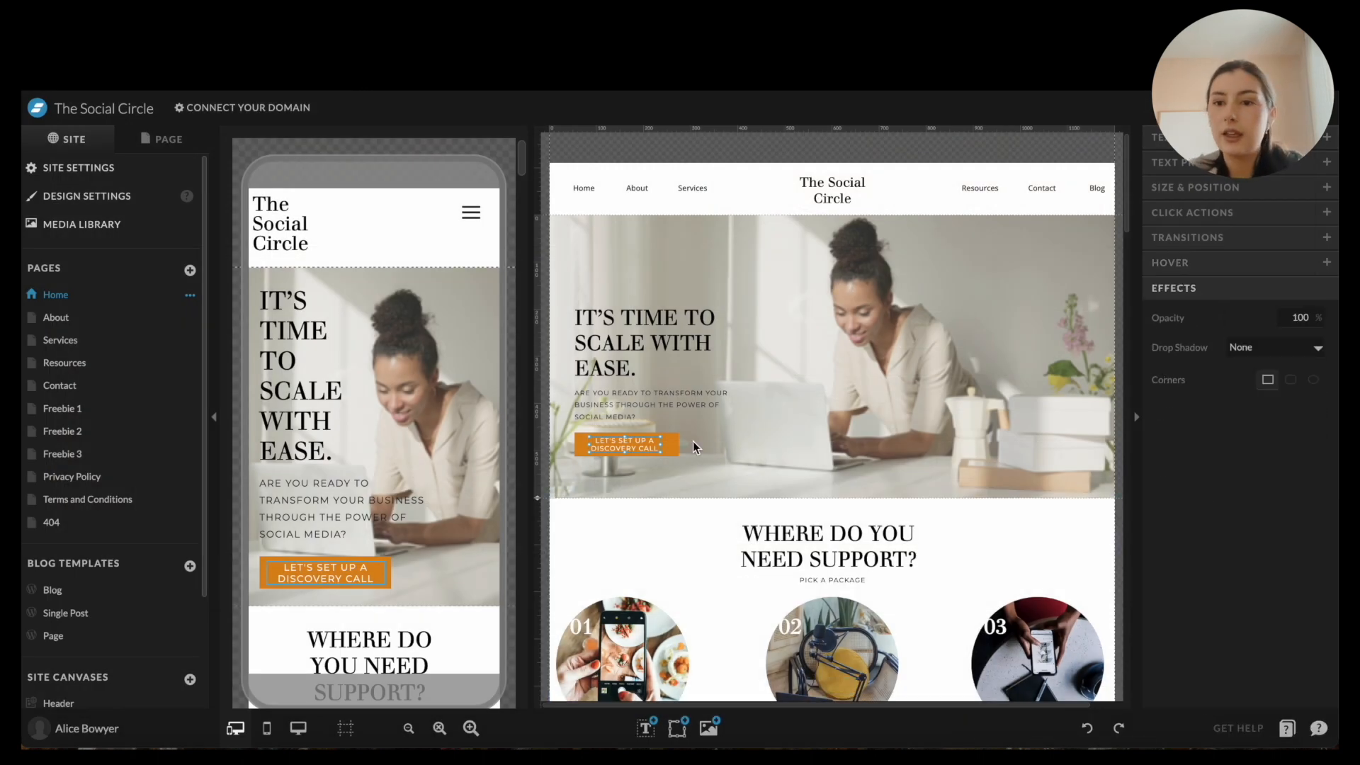
left_click(666, 452)
left_click(1241, 325)
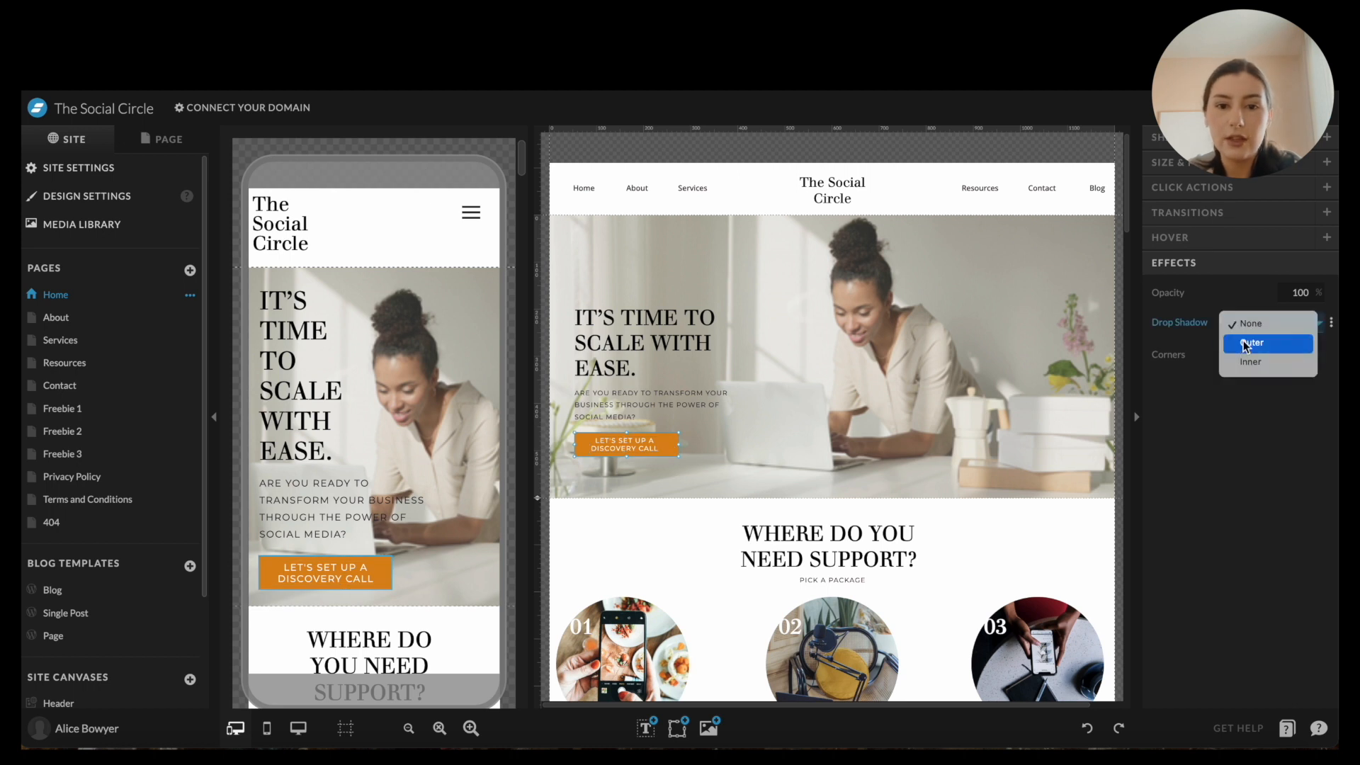
left_click(1246, 347)
left_click(809, 462)
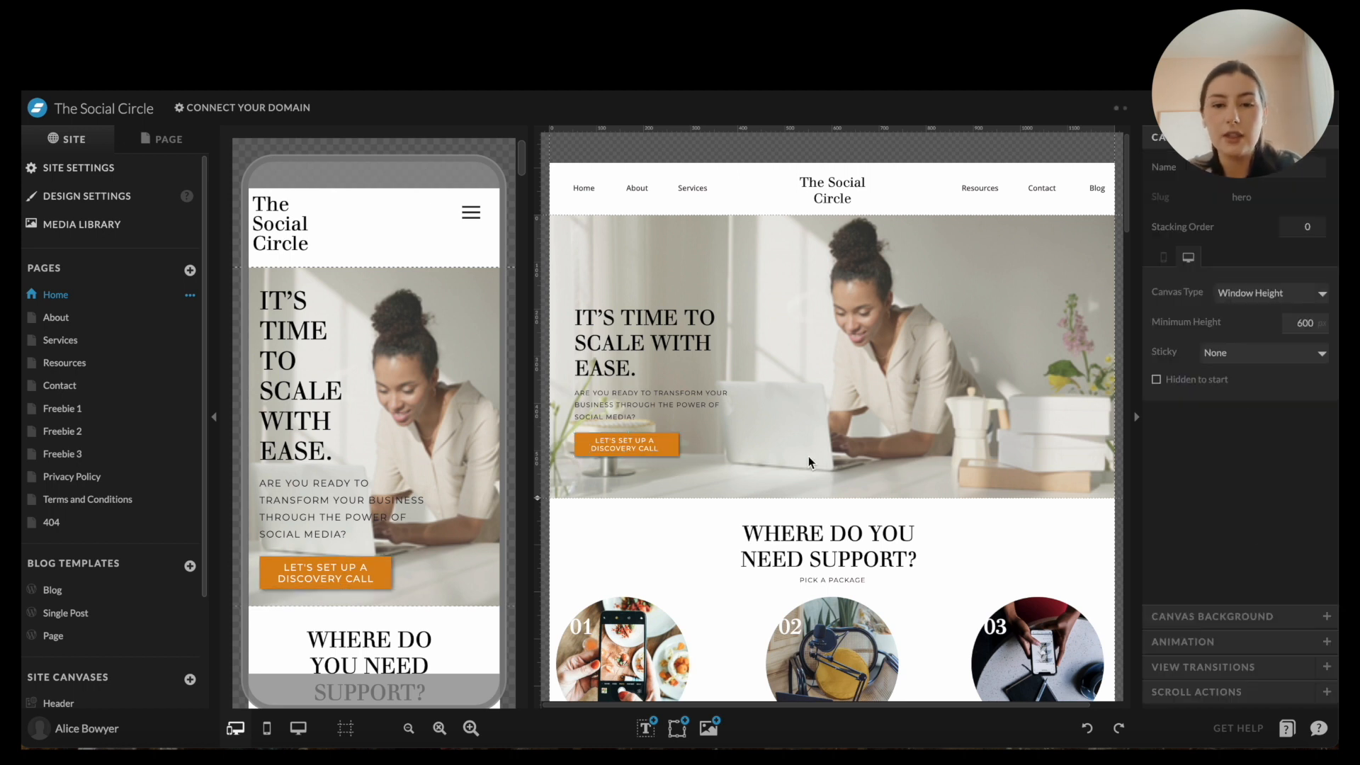
left_click(684, 445)
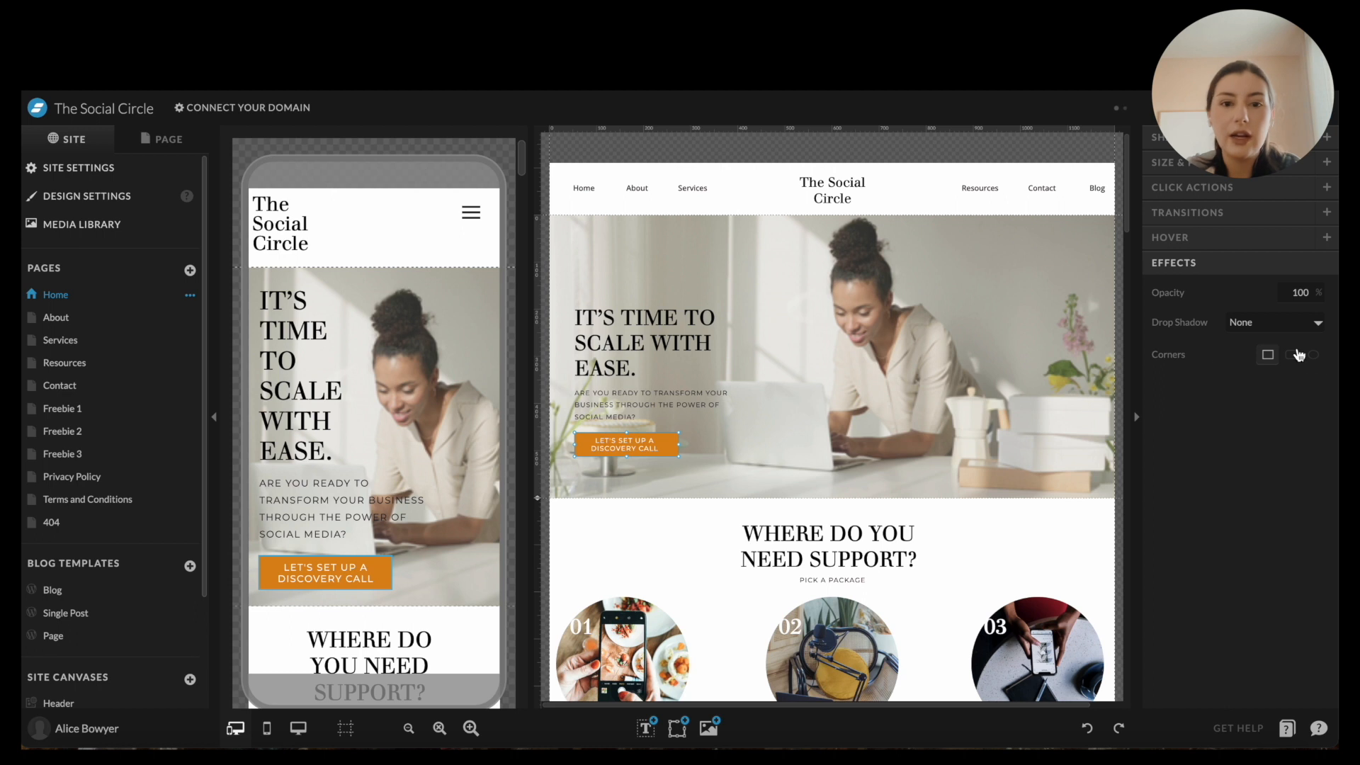
left_click(737, 437)
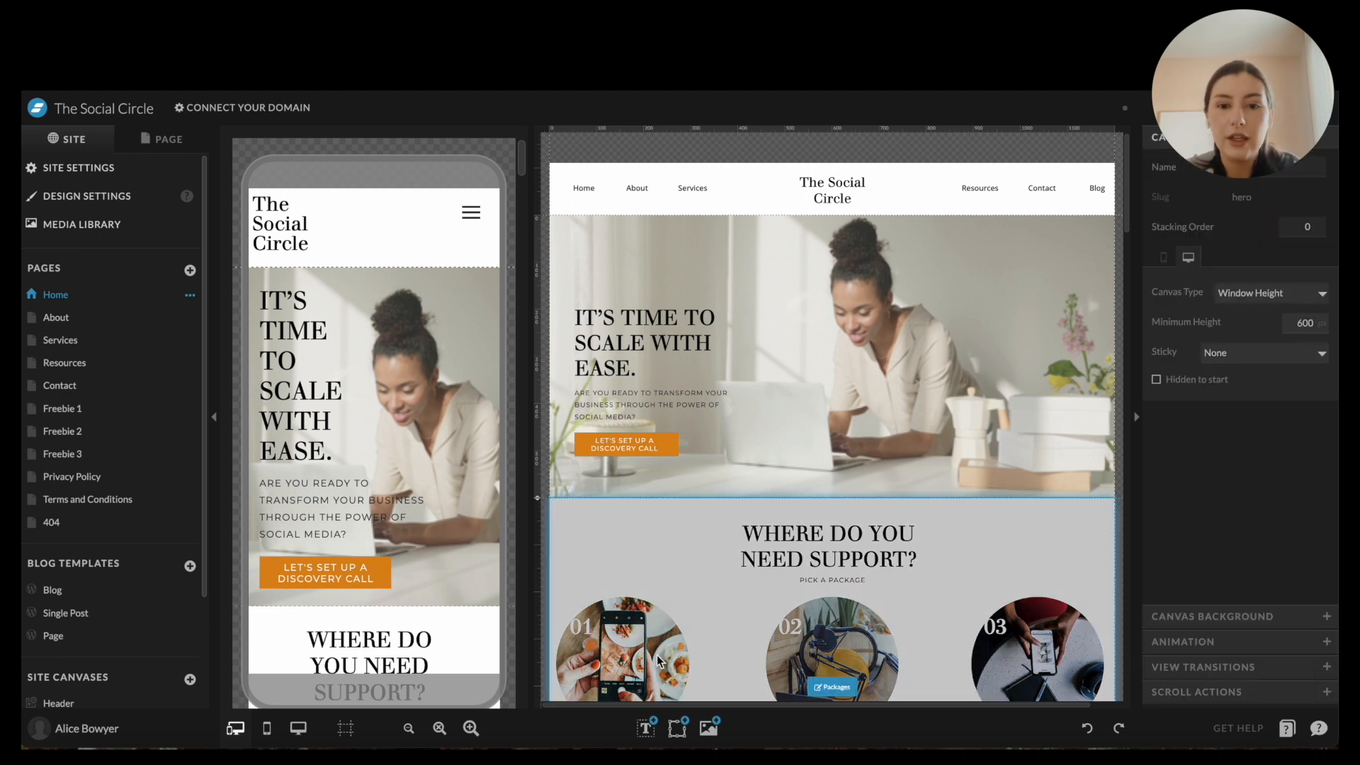
Try an outer drop shadow on the first circular package image, undo it, and deselect the image.
scroll(657, 653, "down", 3)
left_click(659, 510)
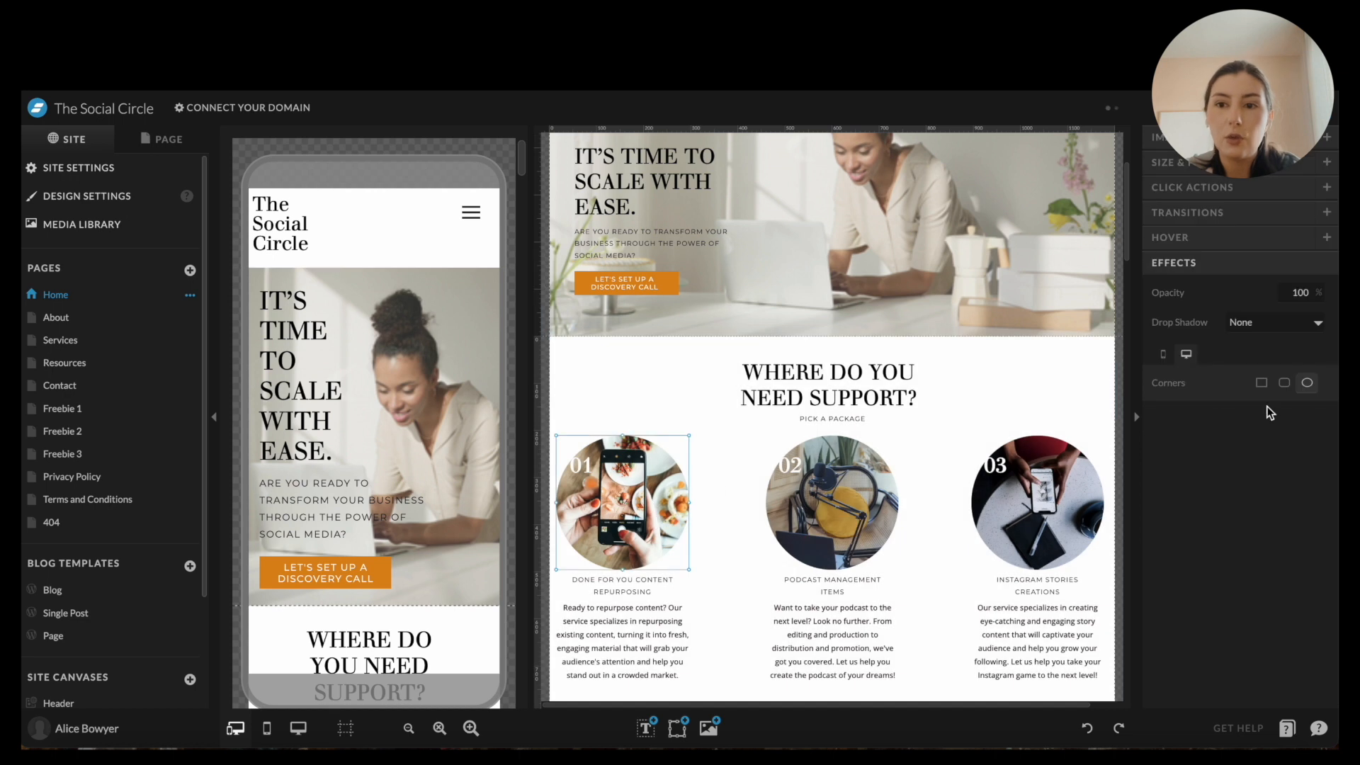
left_click(1282, 323)
left_click(1285, 347)
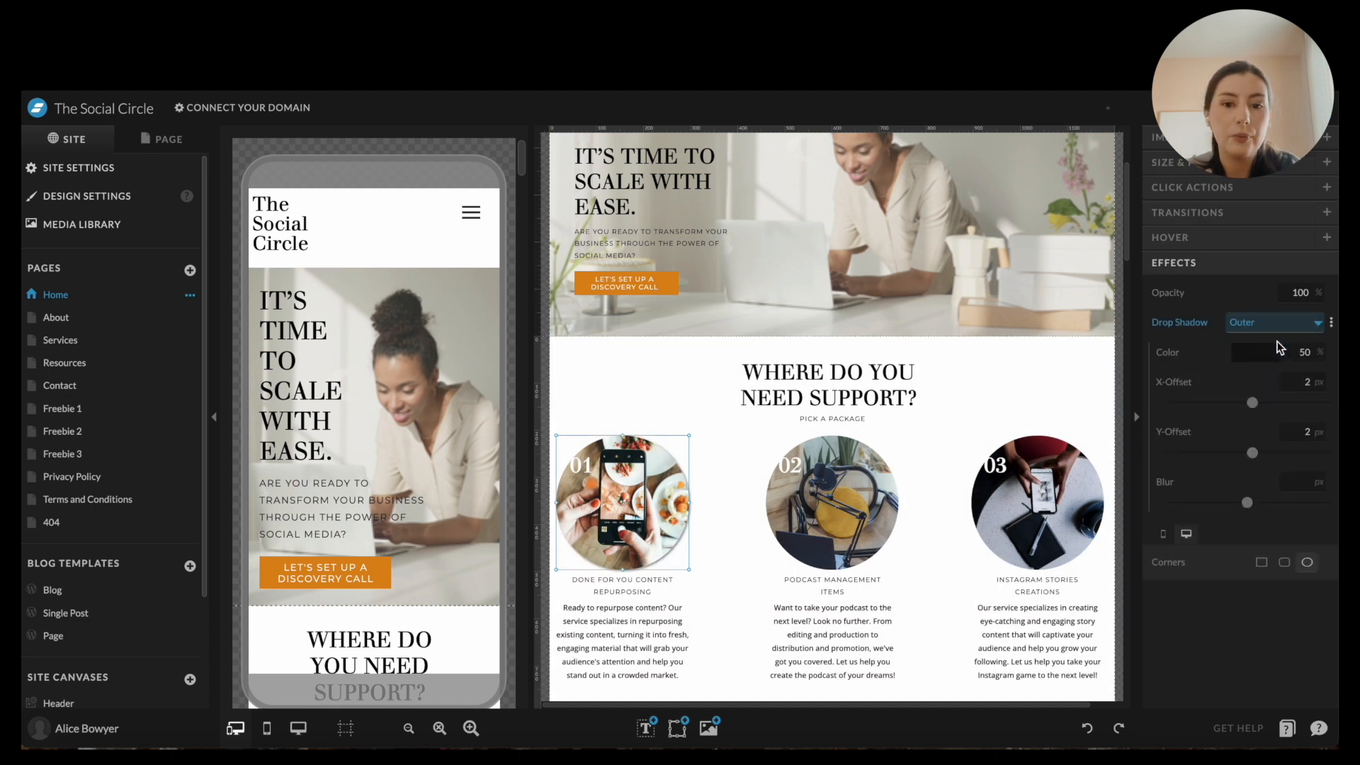
key("super+z")
left_click(721, 441)
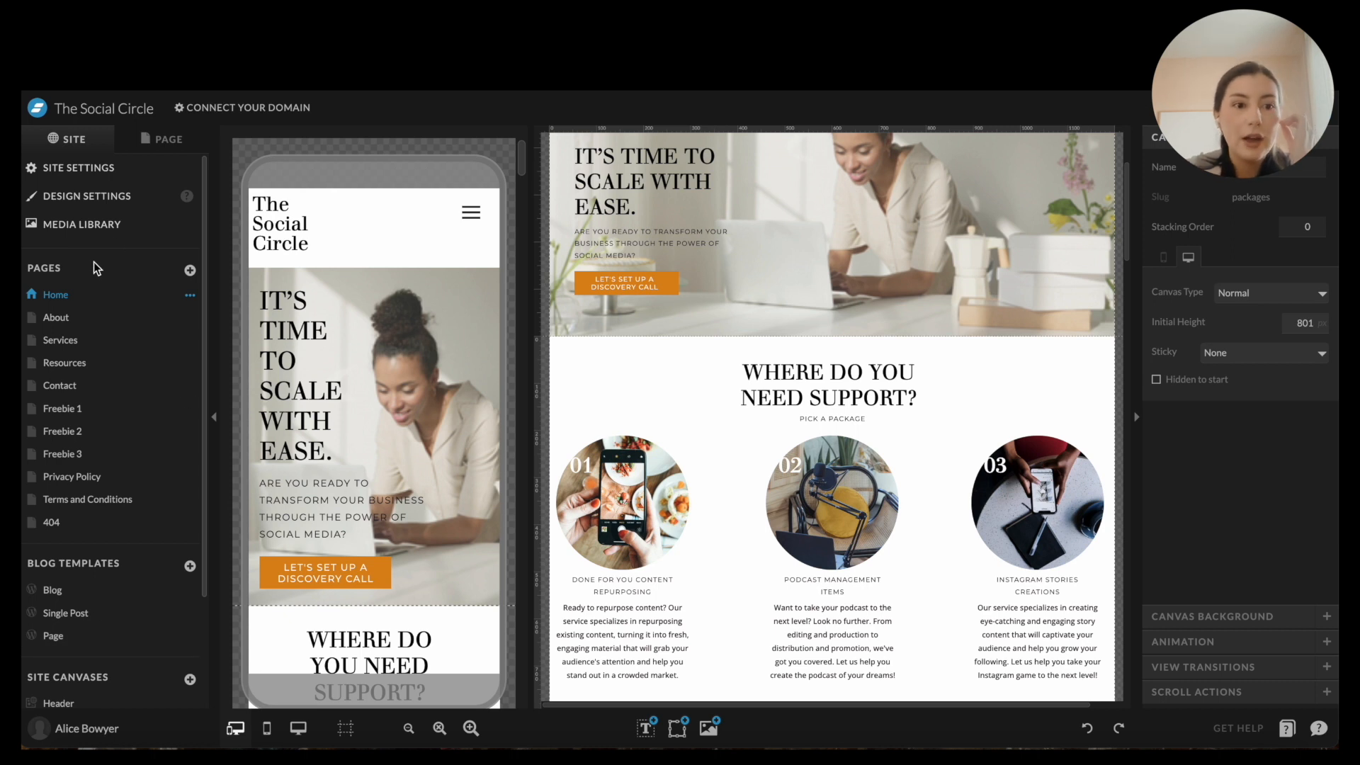
Open the About page and look through its layout from start to end.
left_click(77, 325)
scroll(636, 342, "down", 10)
scroll(637, 342, "down", 7)
scroll(637, 342, "up", 17)
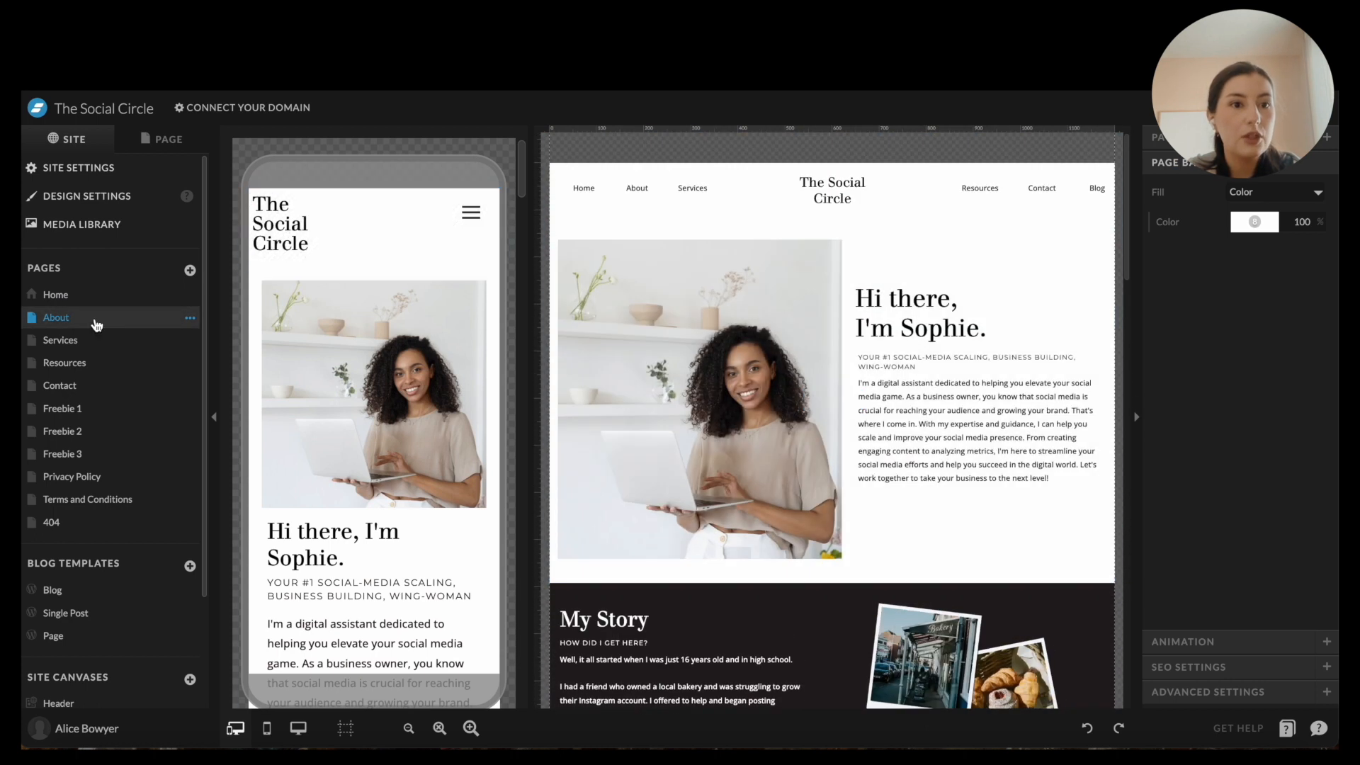
List the About page's canvases and examine Header, Story part 1, Story part 2 and Footer.
left_click(163, 139)
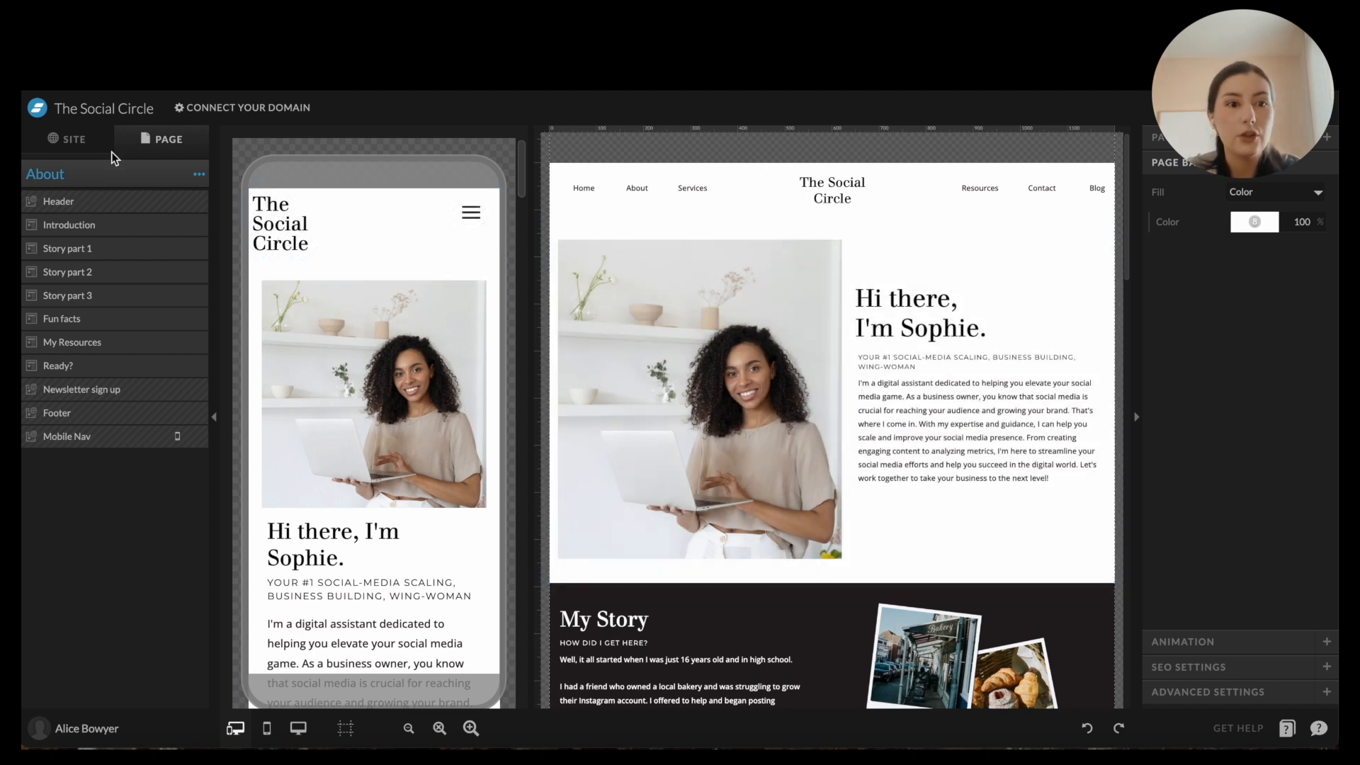
left_click(119, 209)
left_click(106, 248)
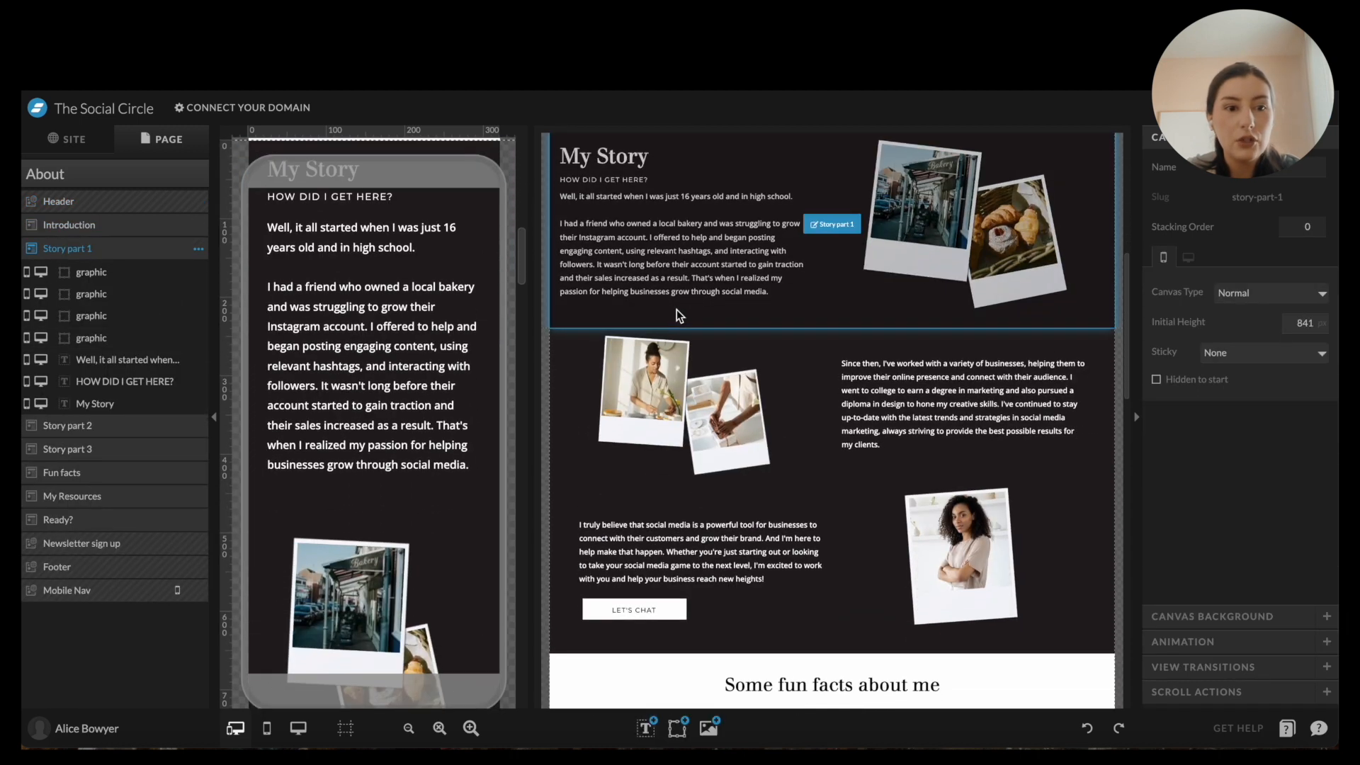
left_click(170, 426)
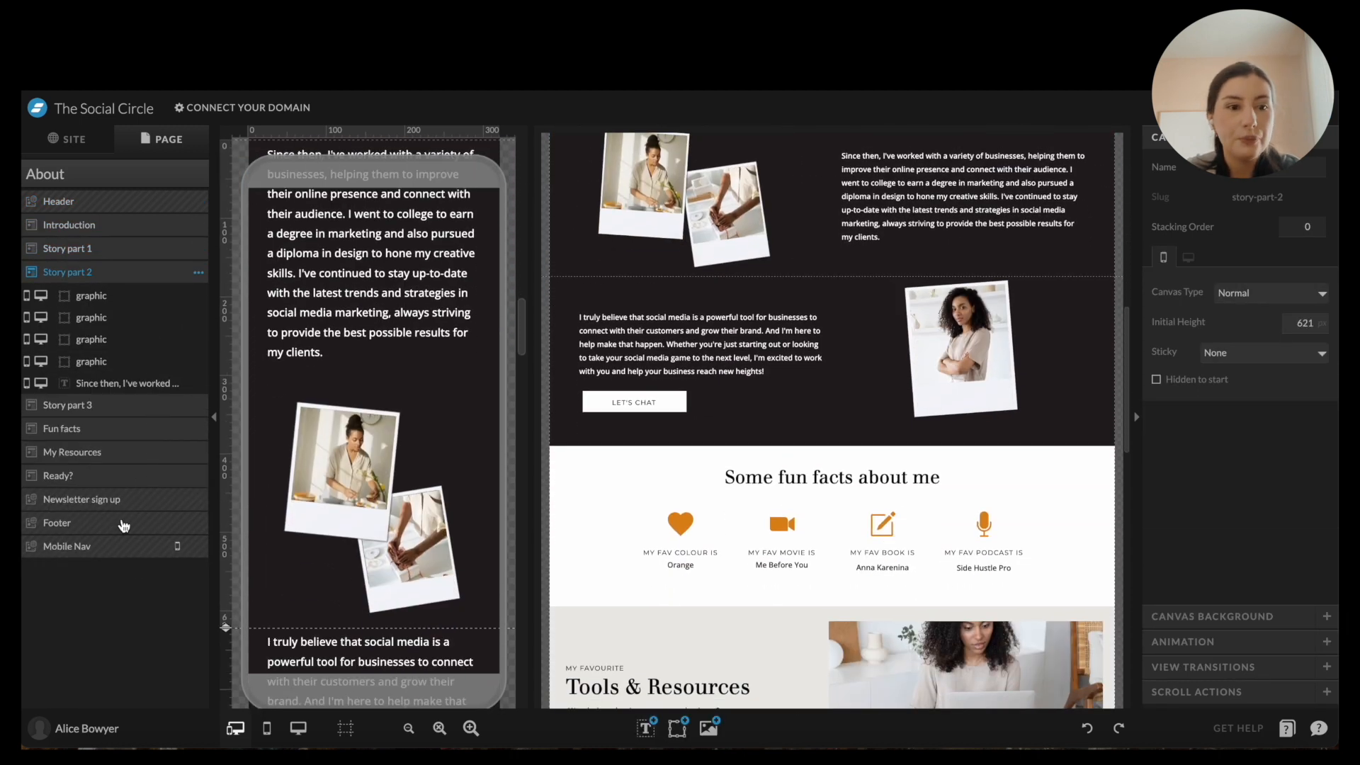
left_click(121, 523)
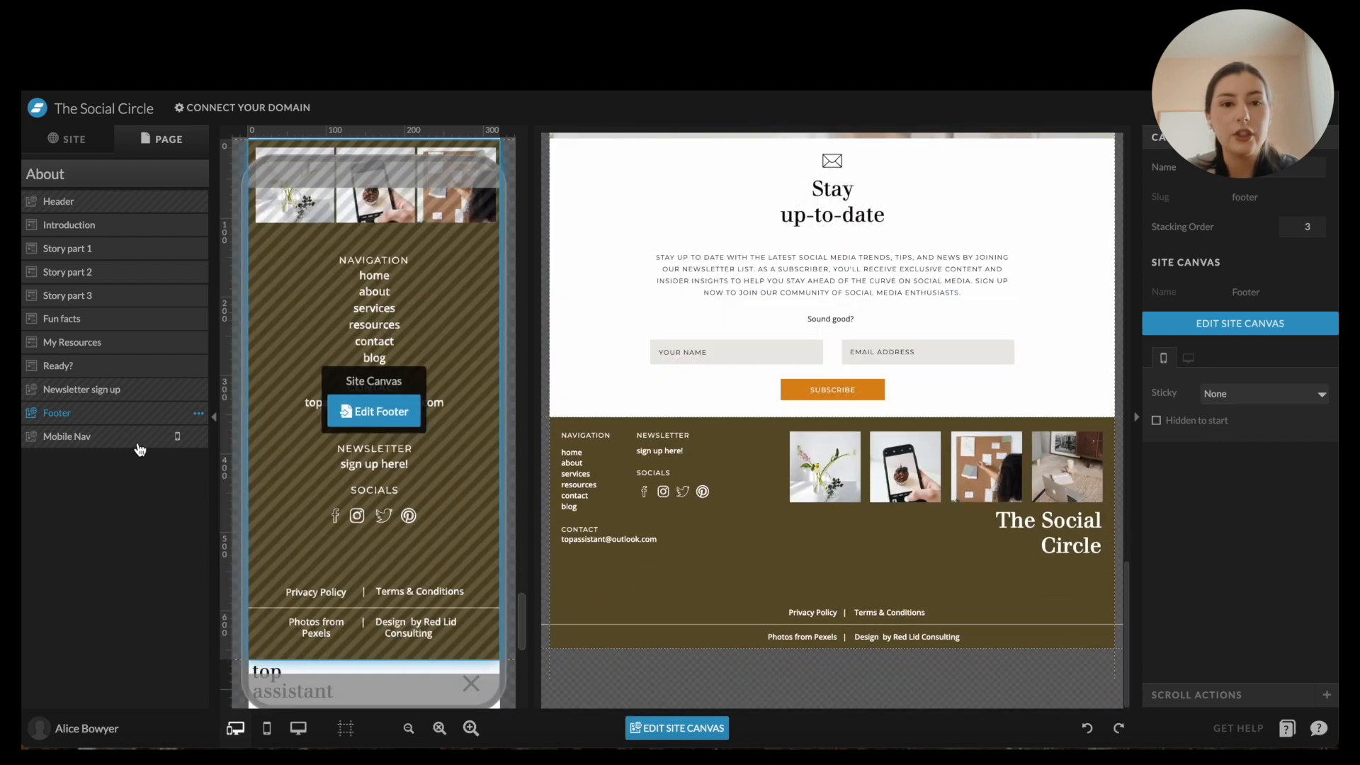
Inspect the Mobile Nav canvas and its desktop and mobile visibility options, and return to the start of the About page.
left_click(140, 439)
scroll(382, 437, "up", 5)
scroll(381, 434, "up", 15)
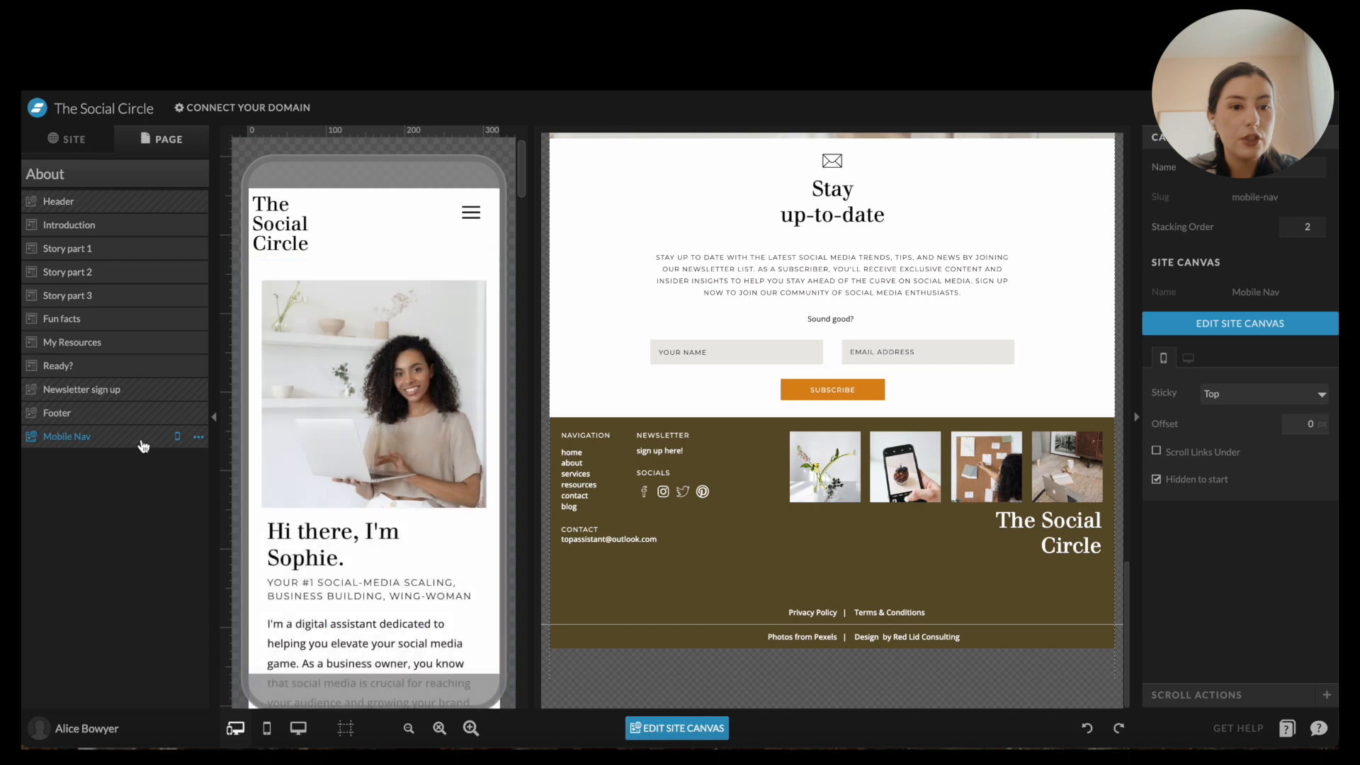
left_click(177, 437)
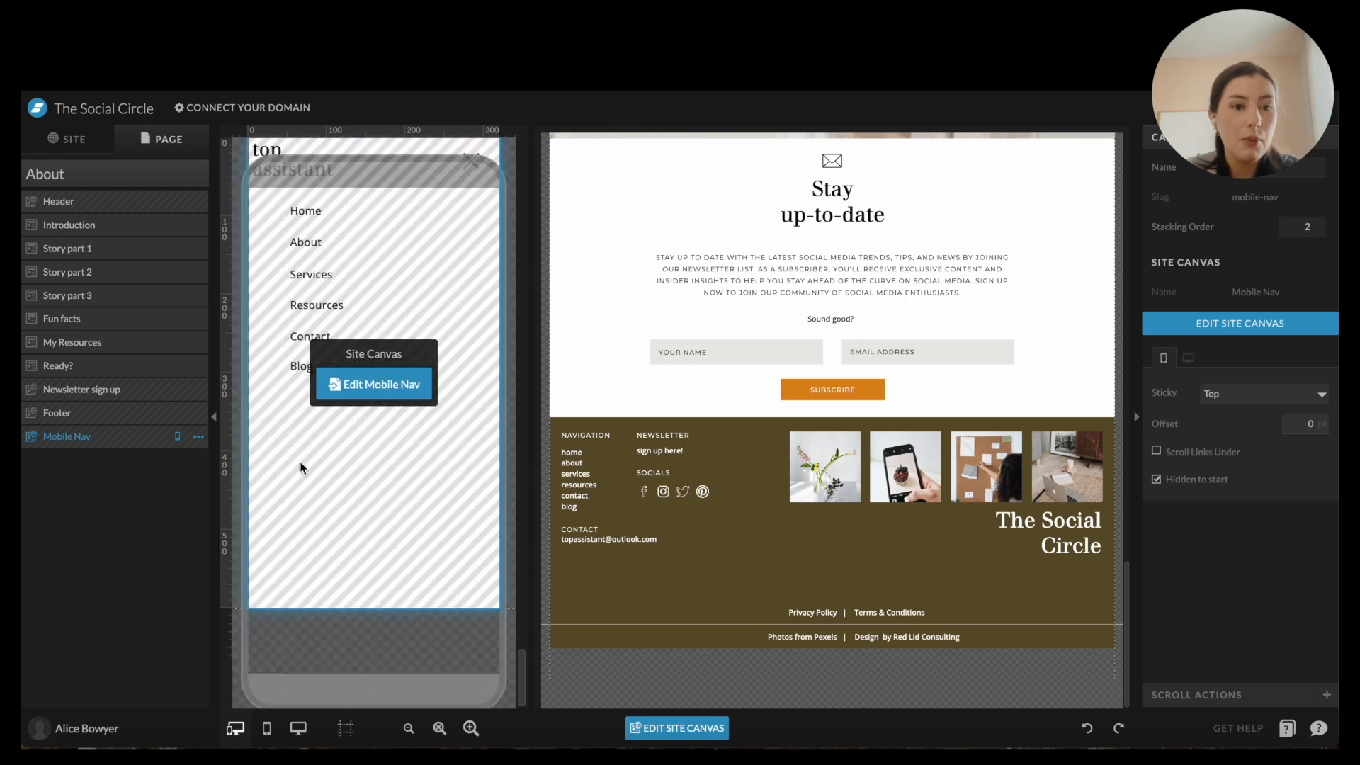
left_click(198, 438)
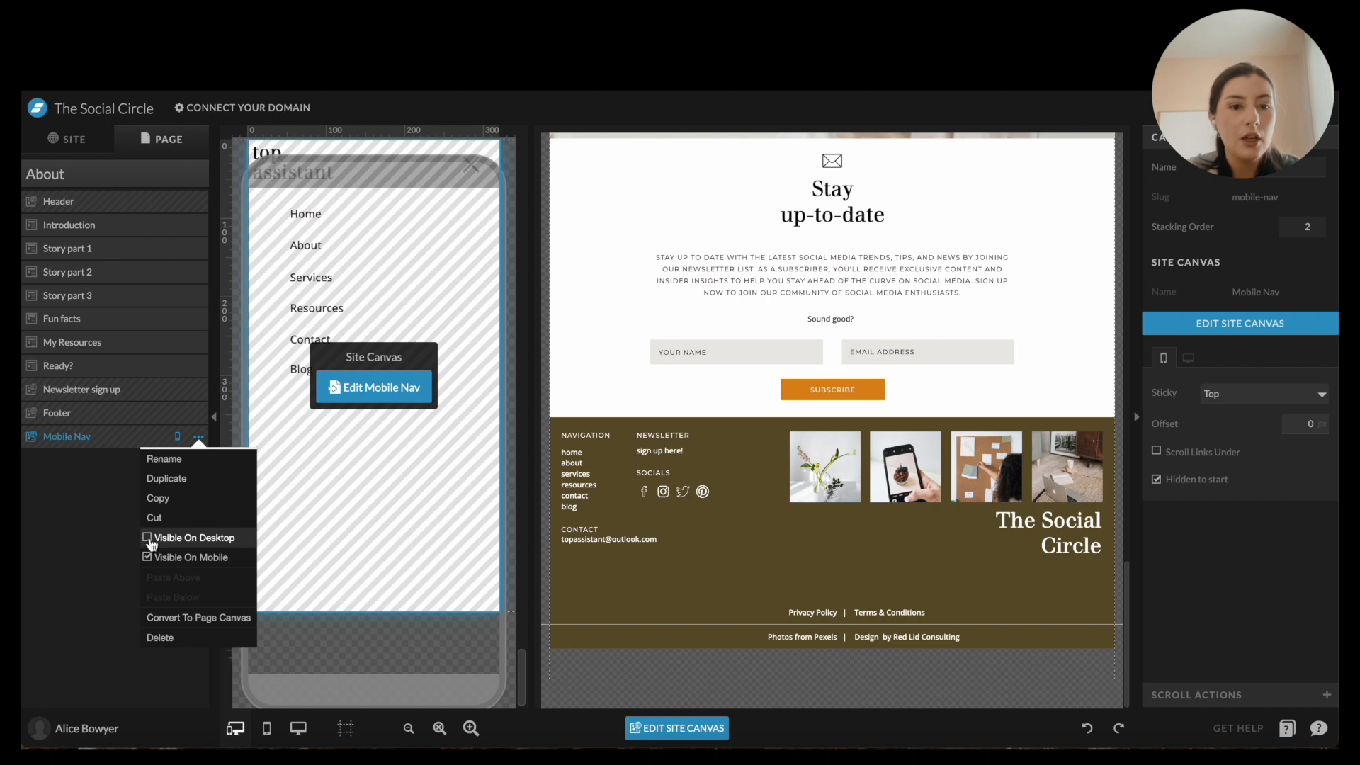
left_click(73, 526)
scroll(376, 456, "up", 15)
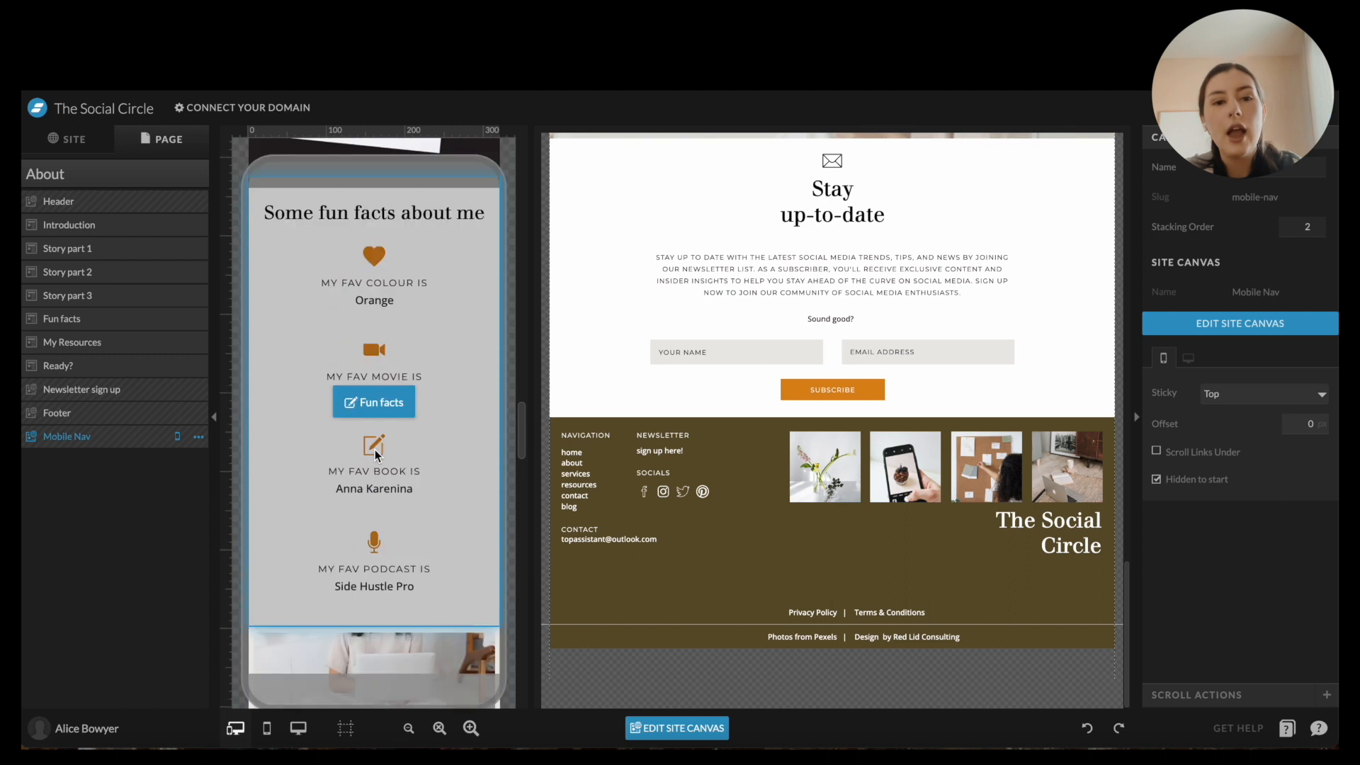
scroll(755, 221, "up", 10)
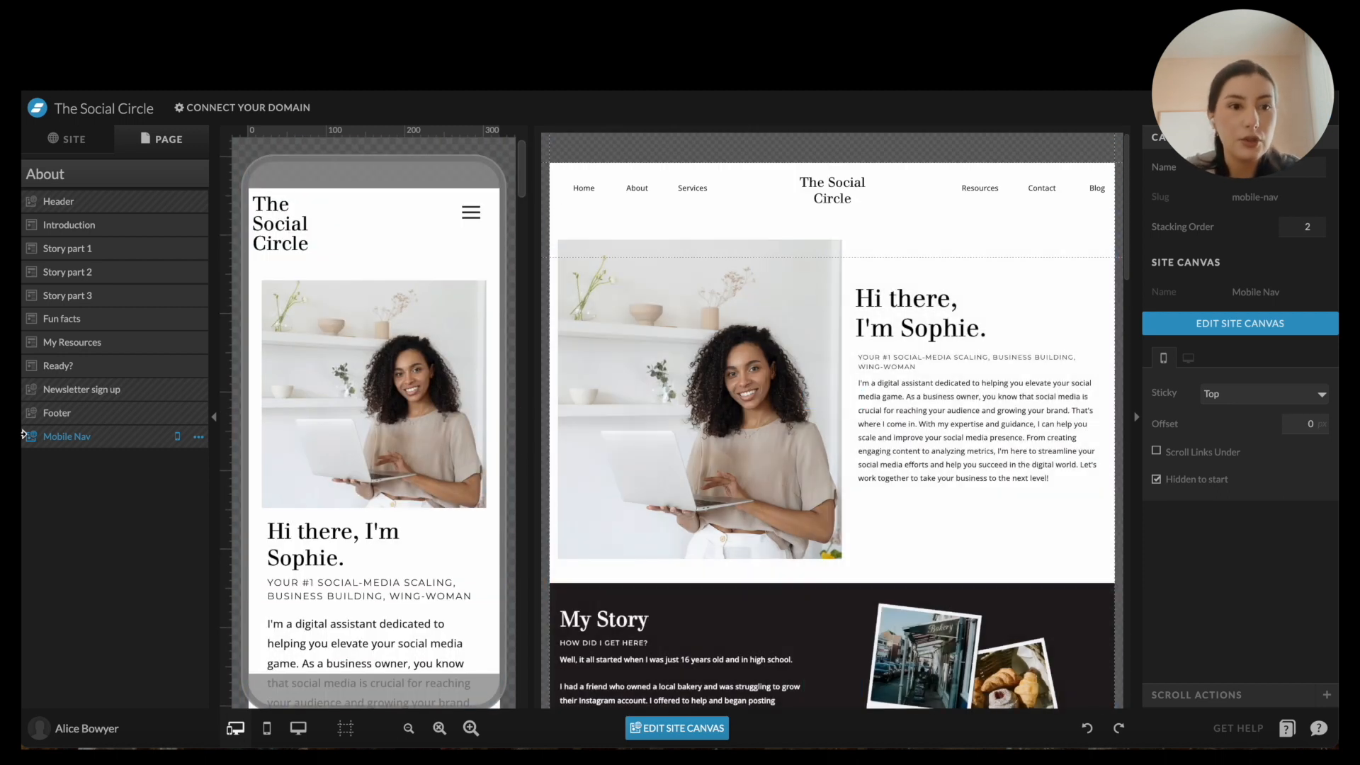
Examine the About page's Header, Introduction and Footer canvases and compare site canvases with regular page canvases.
left_click(52, 203)
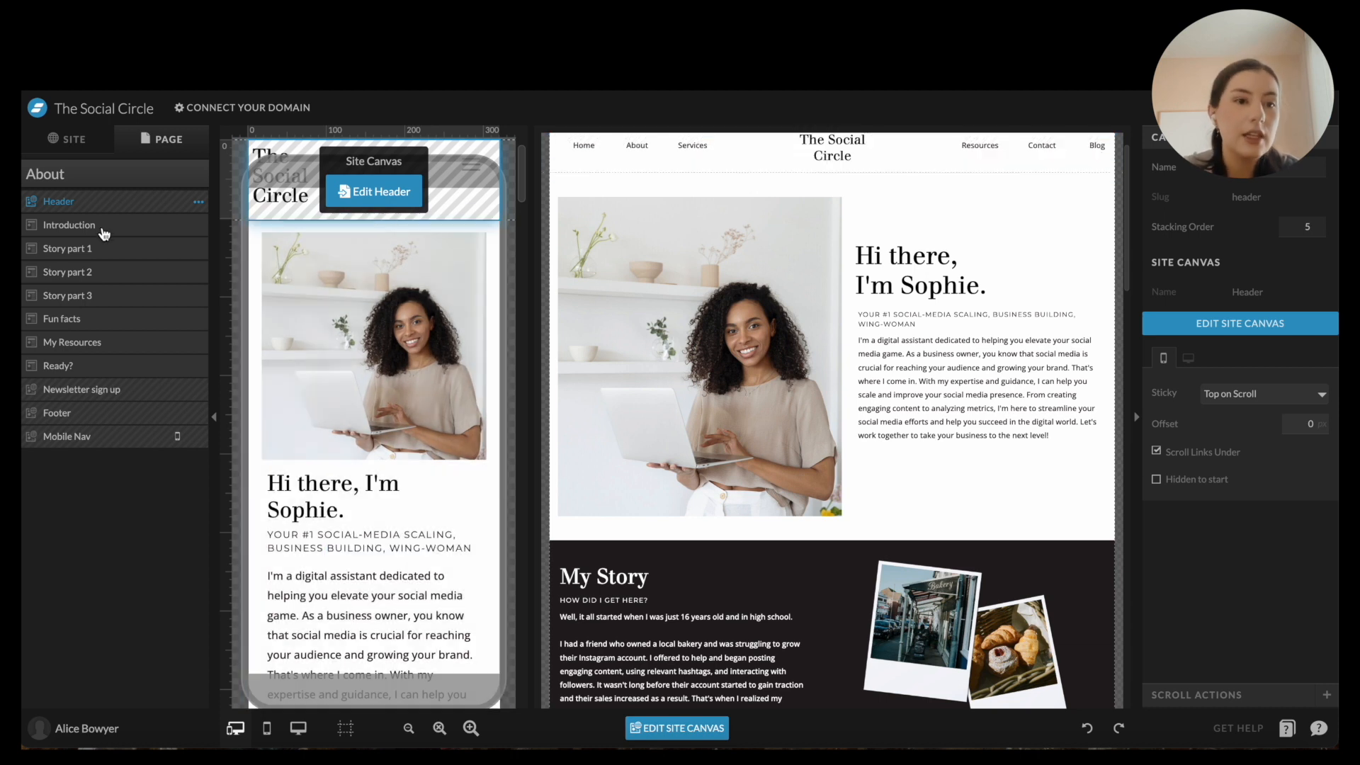
left_click(40, 226)
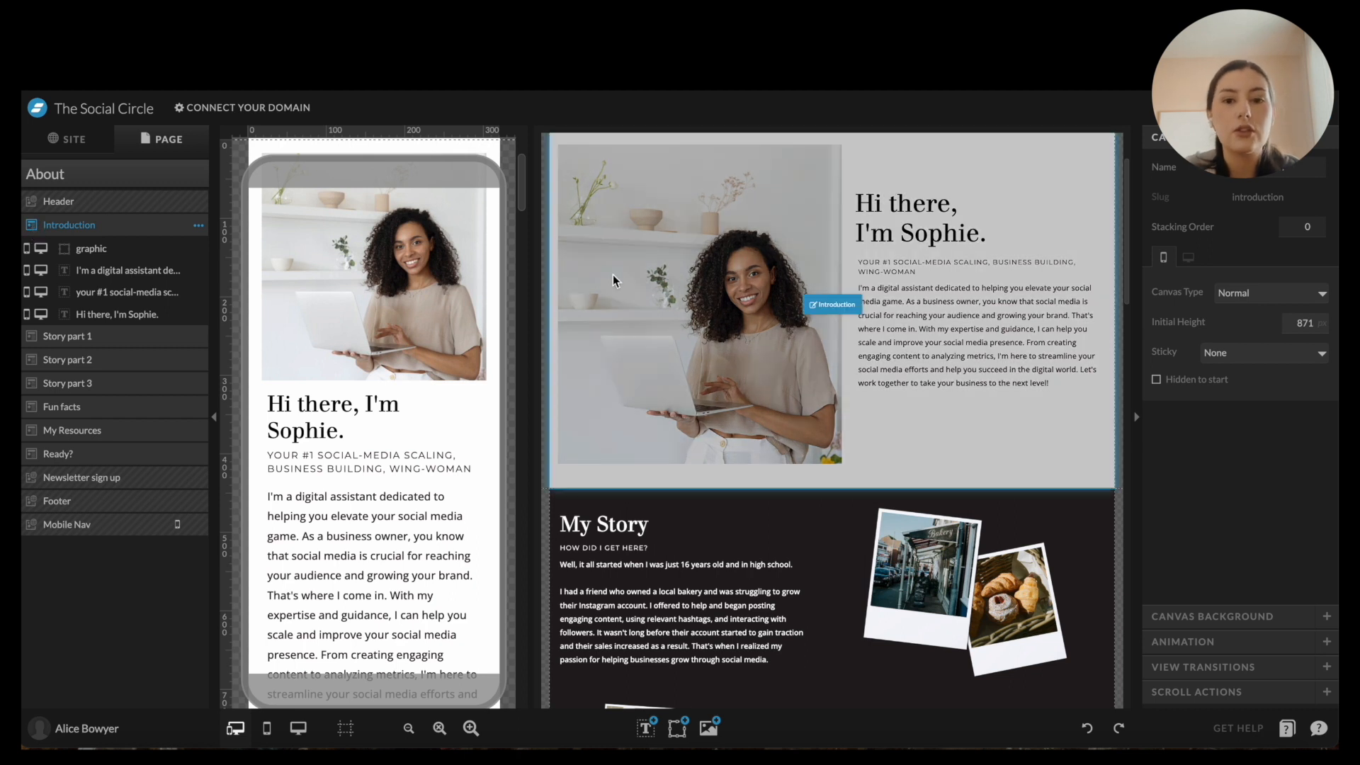
scroll(613, 275, "up", 2)
left_click(913, 343)
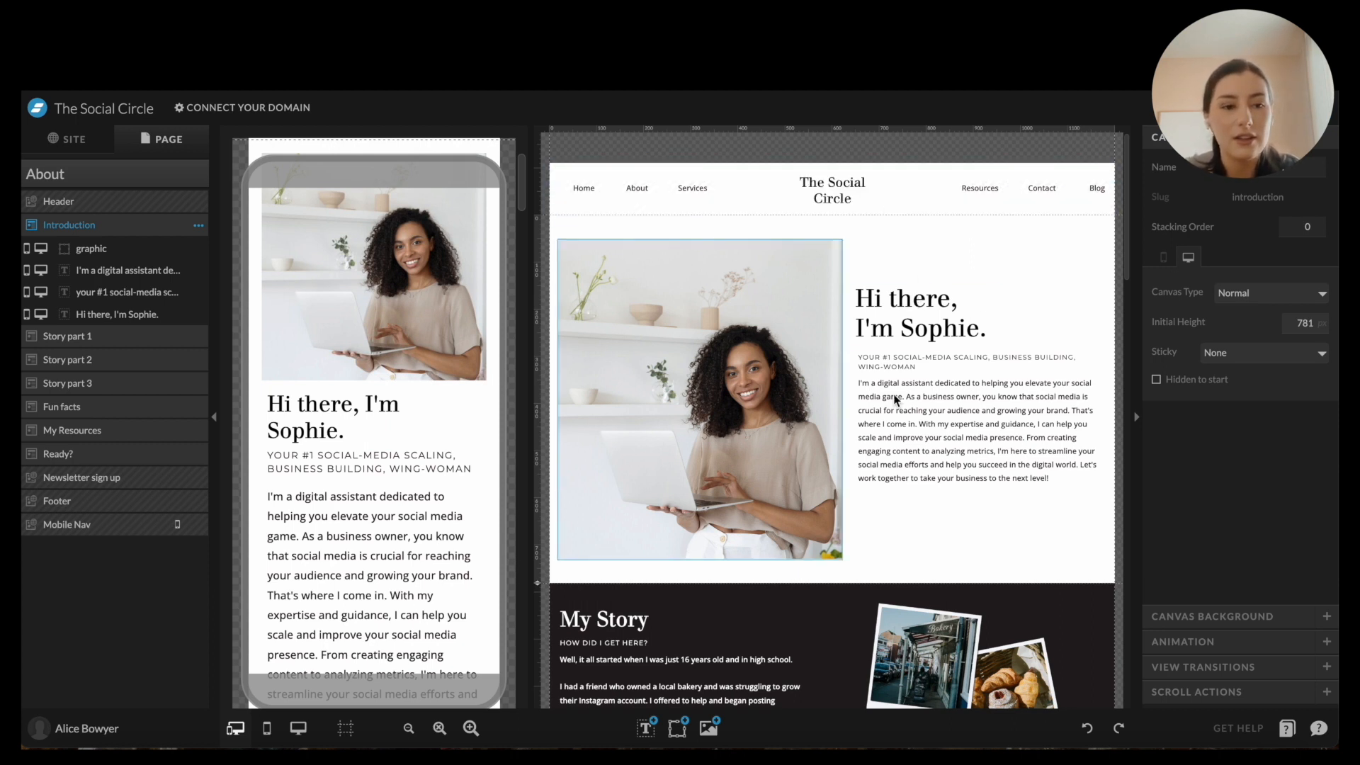
left_click(74, 503)
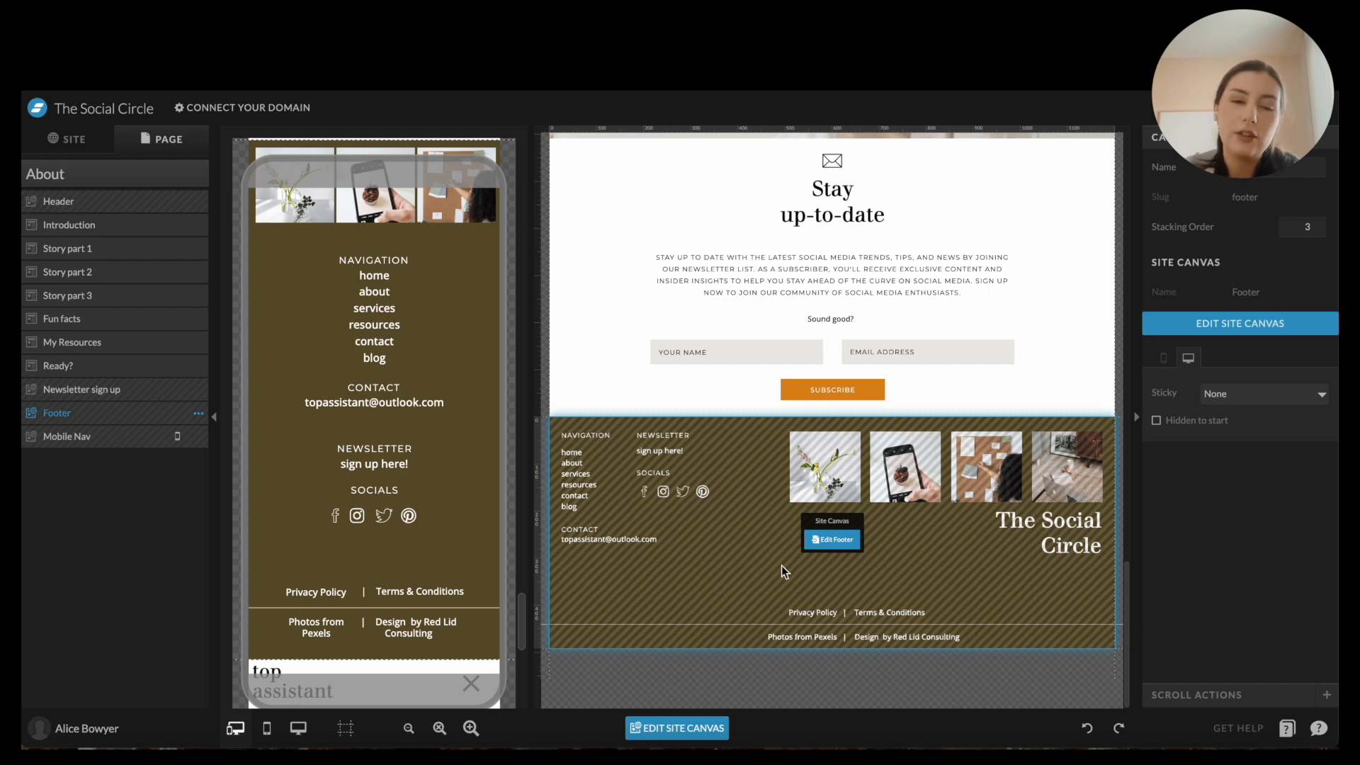
Open the Blog template from the site's blog templates and inspect its "the blog" banner canvas.
left_click(74, 139)
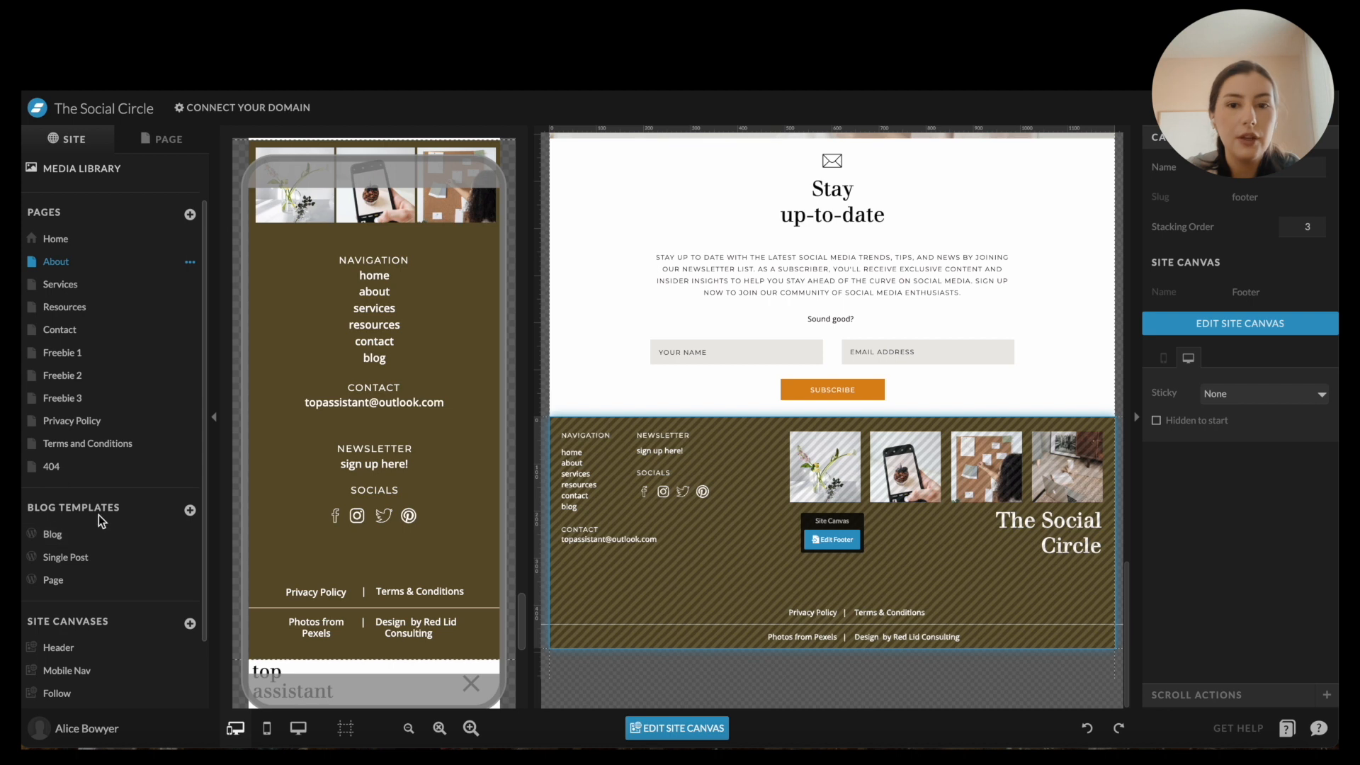
left_click(68, 538)
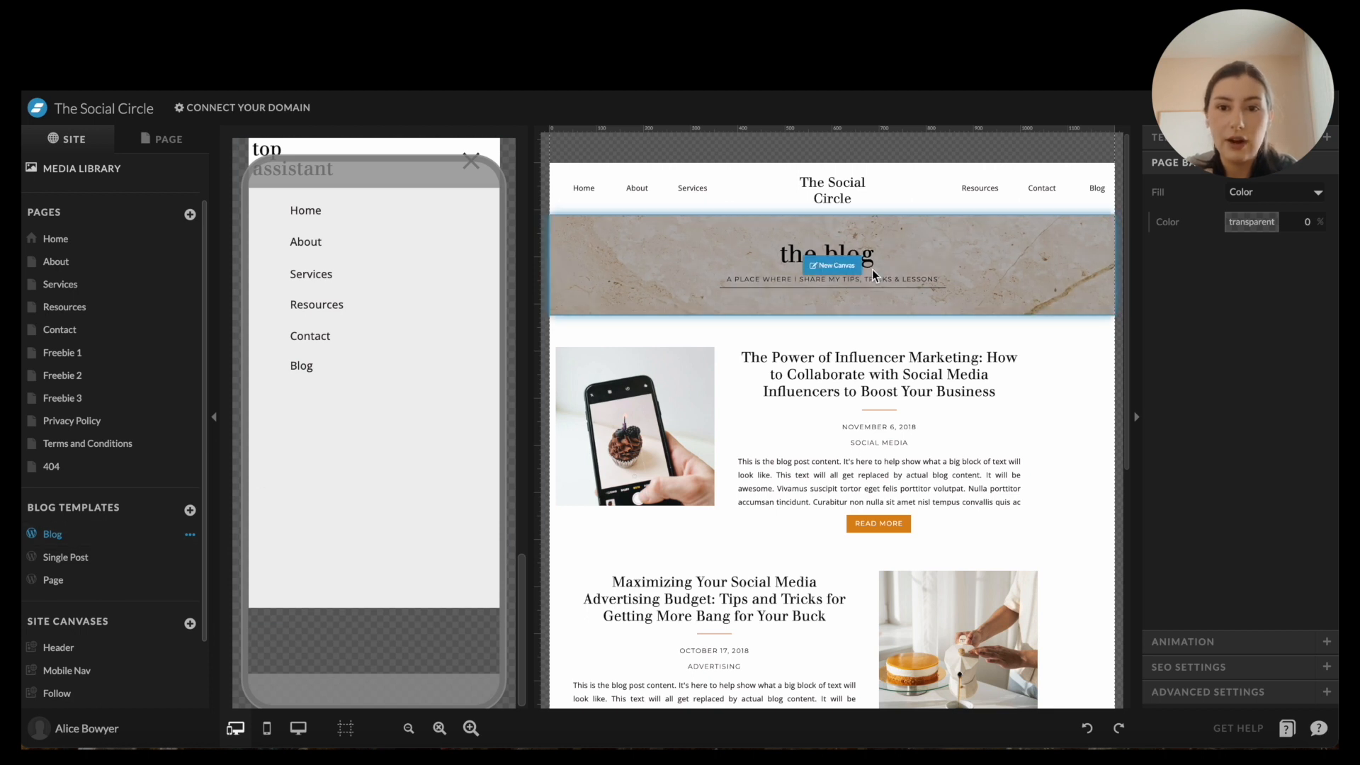
left_click(897, 236)
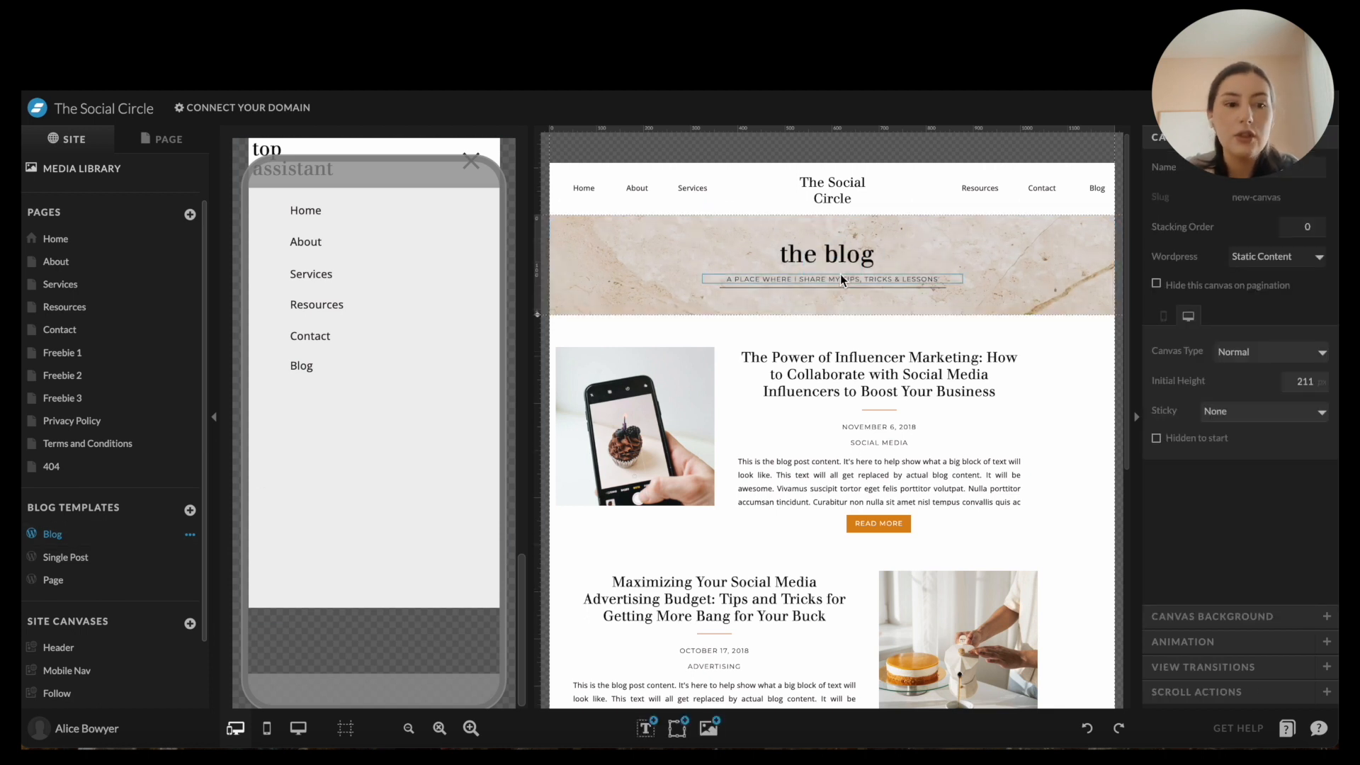
Center the post date and category links horizontally on the Single Post template's desktop canvas.
left_click(74, 561)
left_click(785, 343)
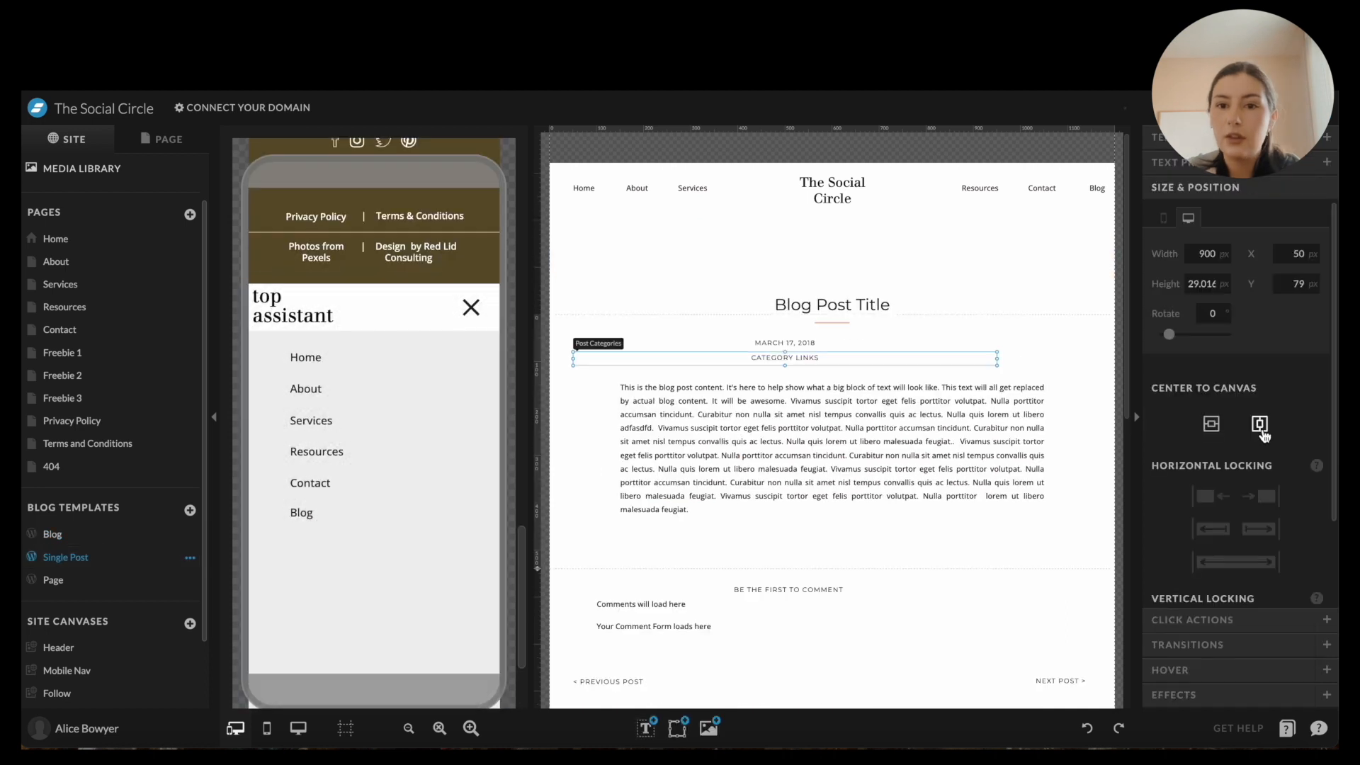
left_click(1259, 426)
scroll(465, 392, "up", 20)
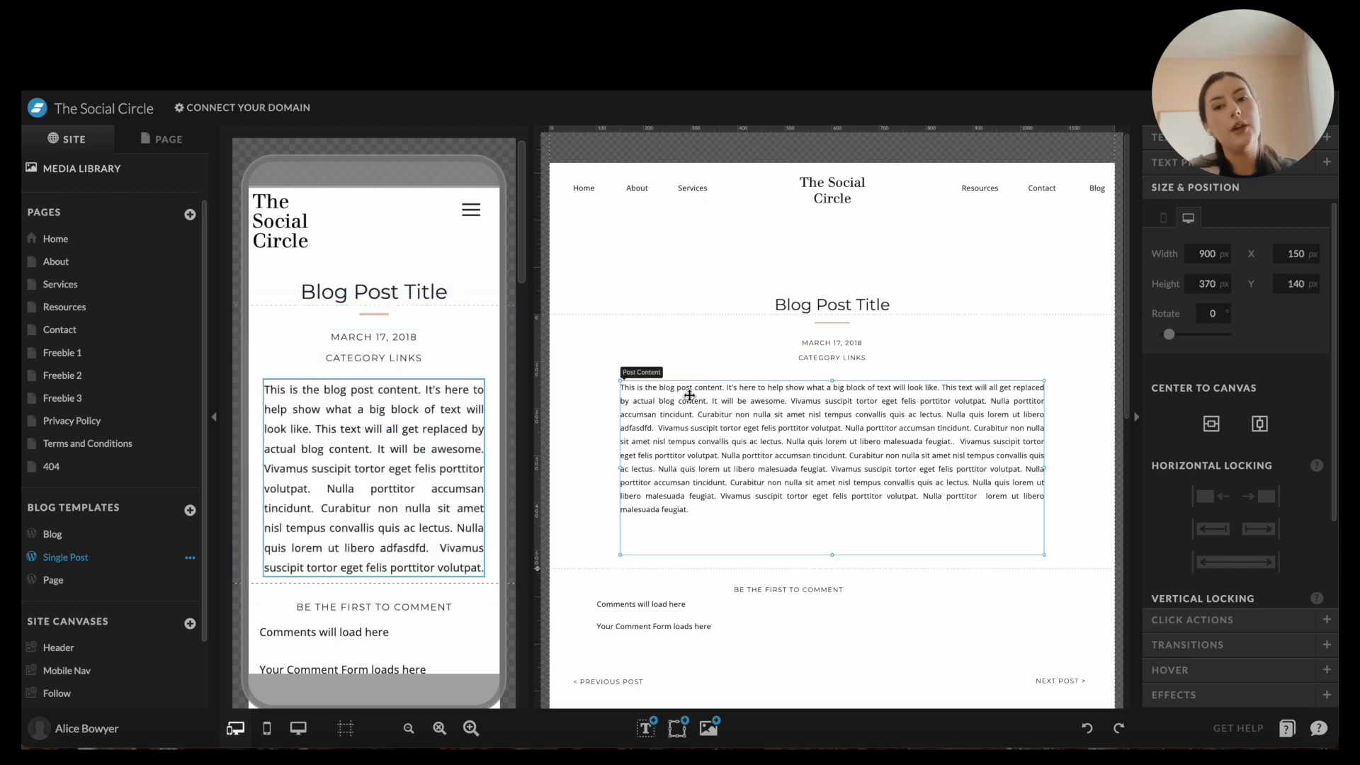
left_click(620, 350)
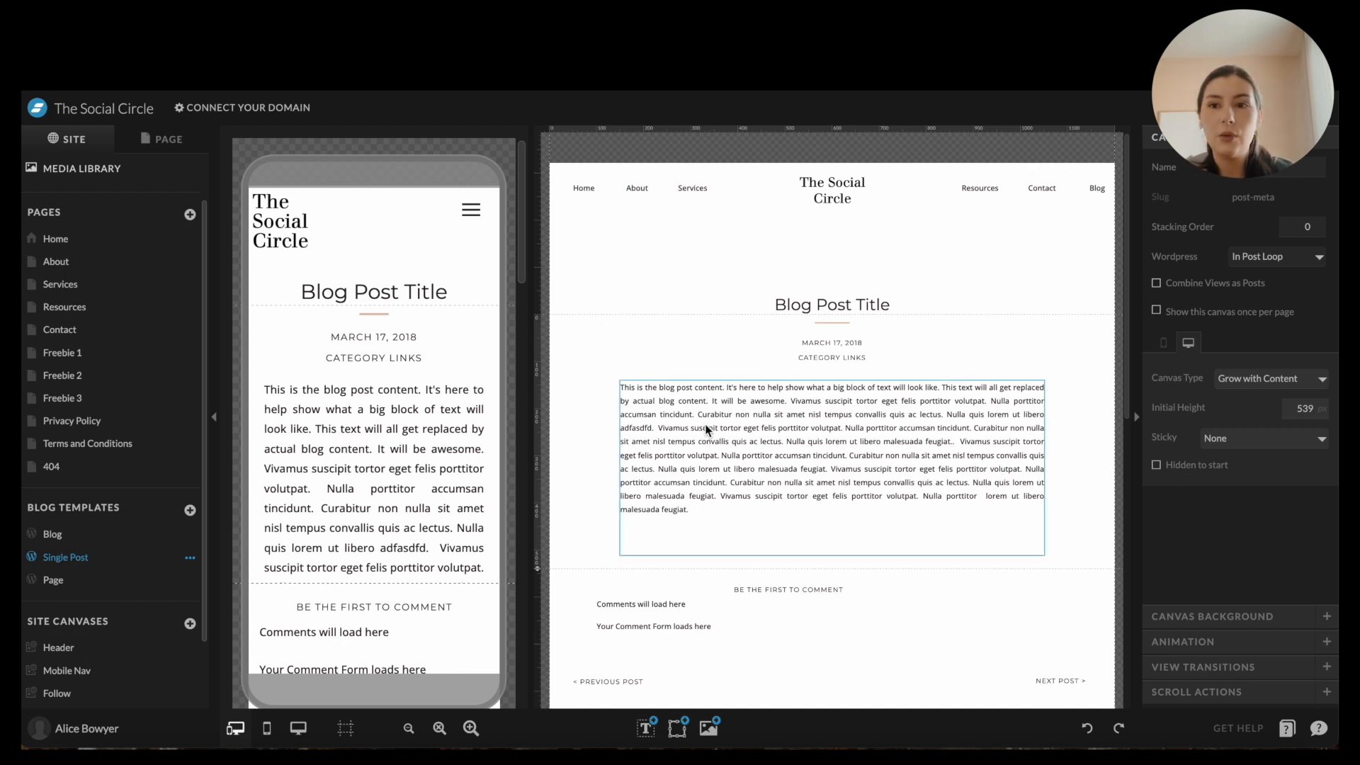
Preview the Single Post template down to its comments area, close the preview, and return to the Blog template.
left_click(1221, 108)
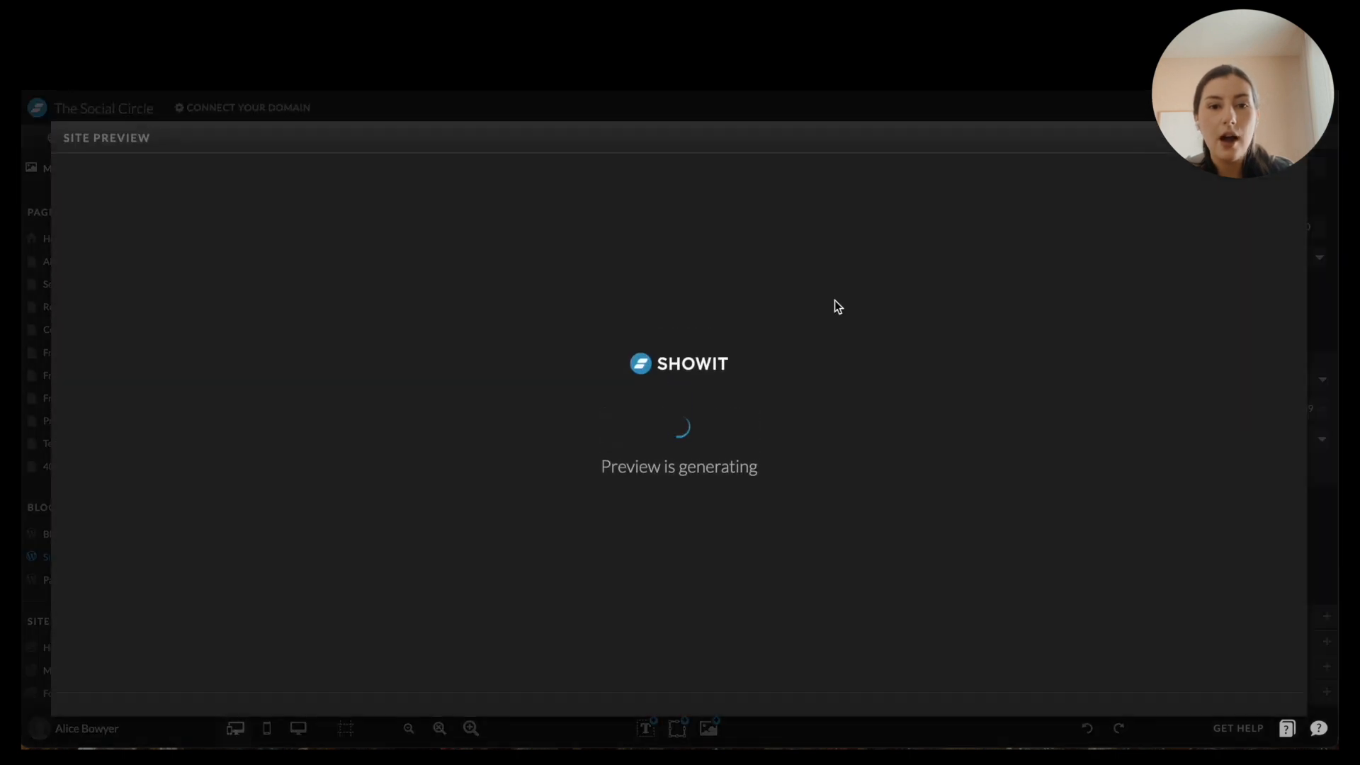
scroll(557, 398, "down", 5)
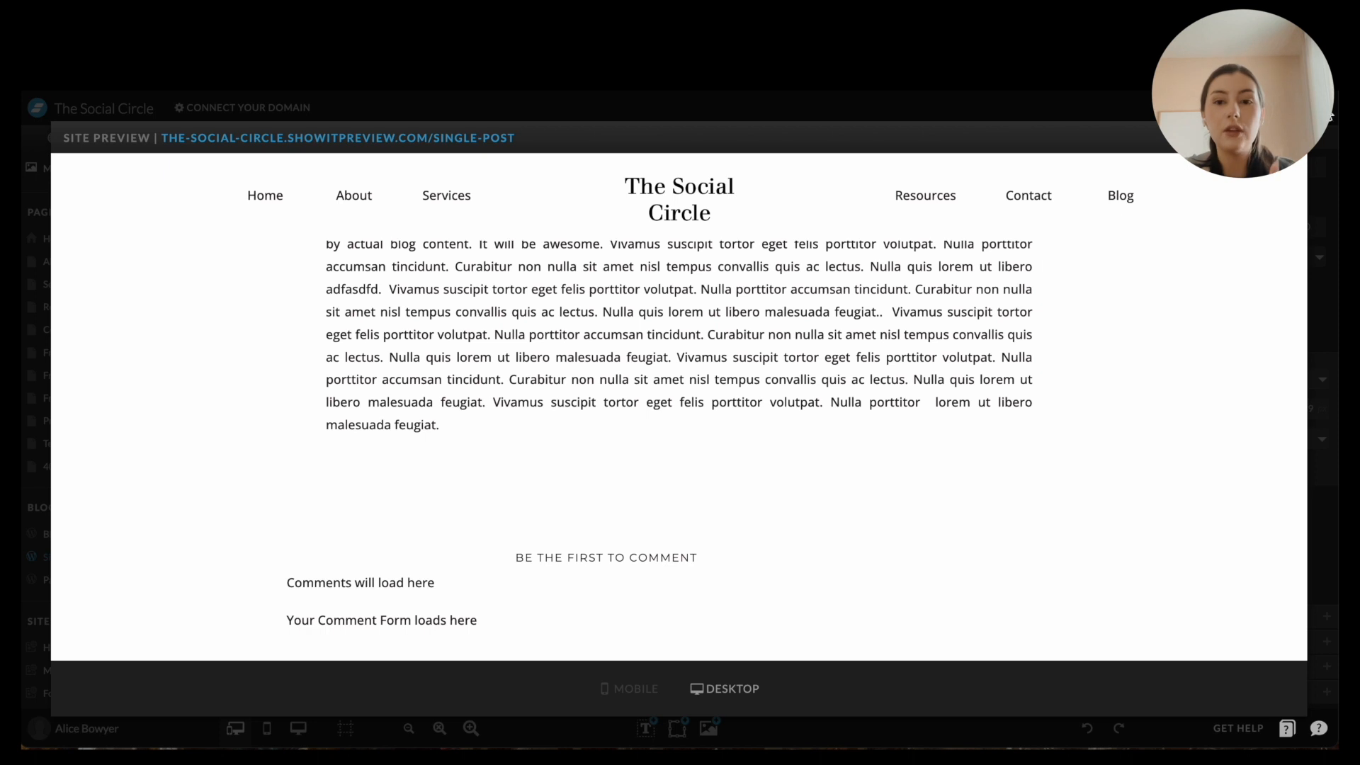
left_click(1291, 137)
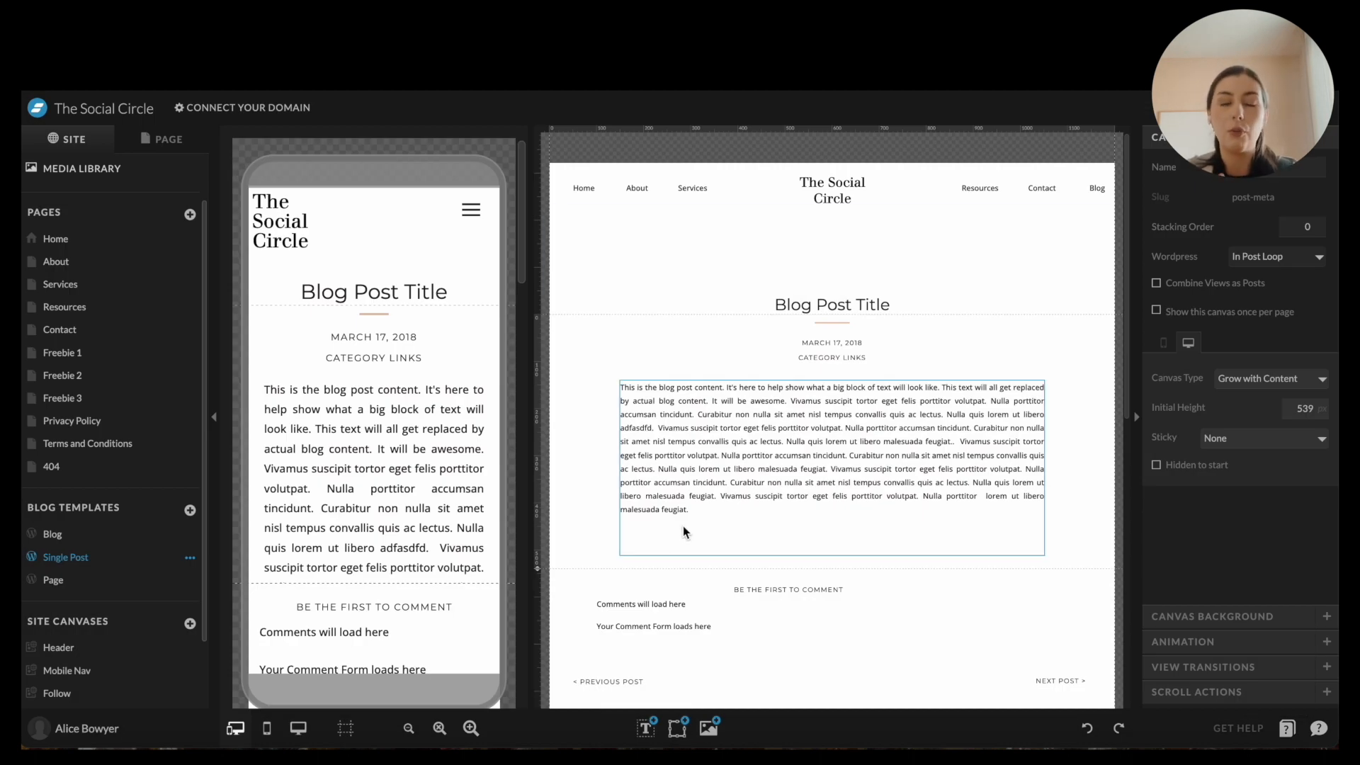
left_click(113, 533)
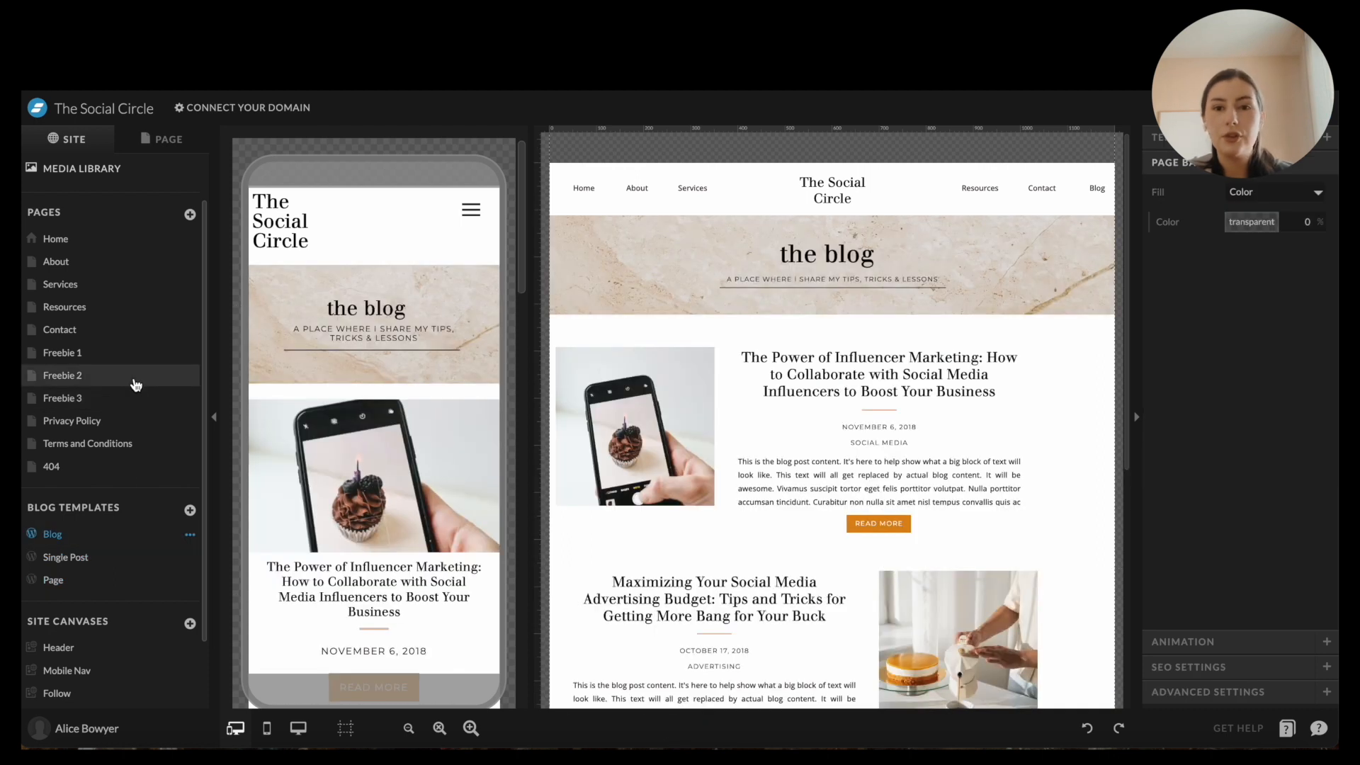
Open the Freebie 2 page and preview it in the editor and in a full browser page, and close the preview.
left_click(136, 391)
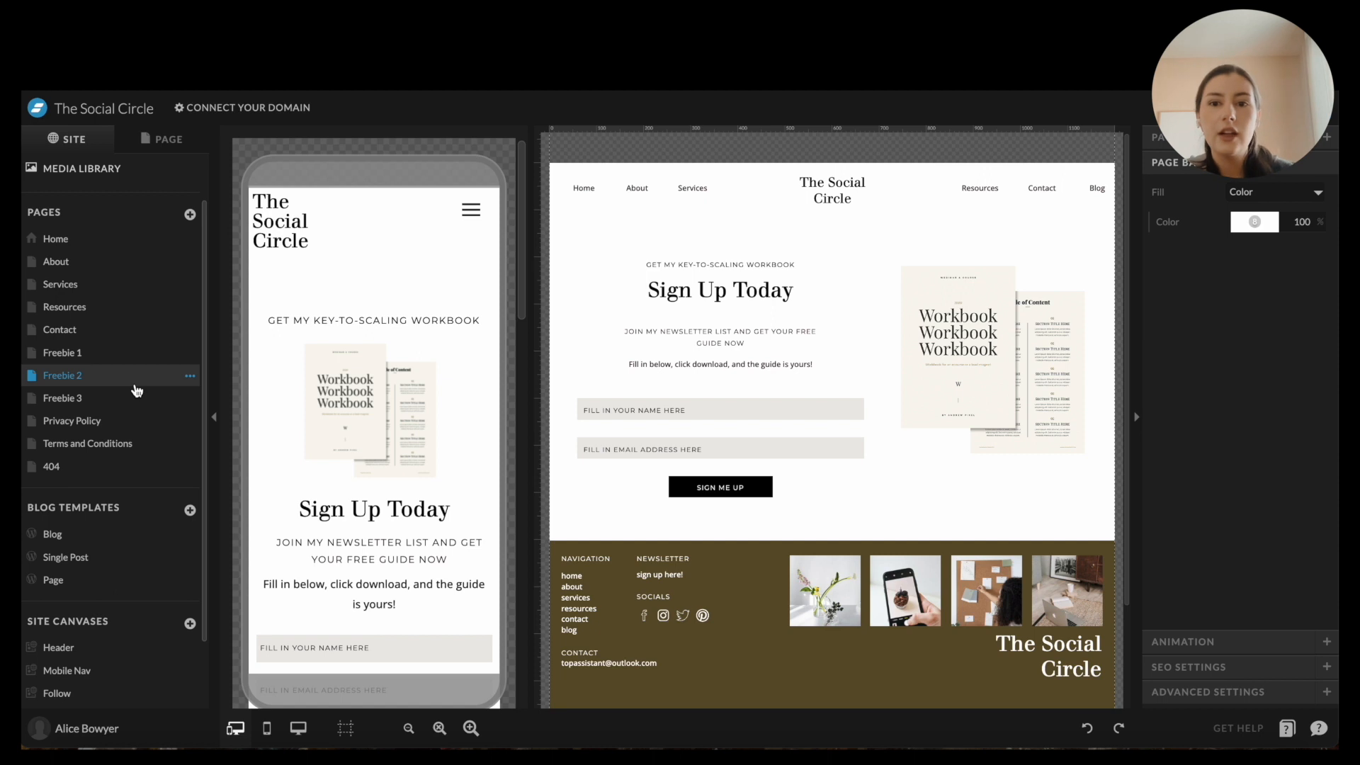
left_click(910, 253)
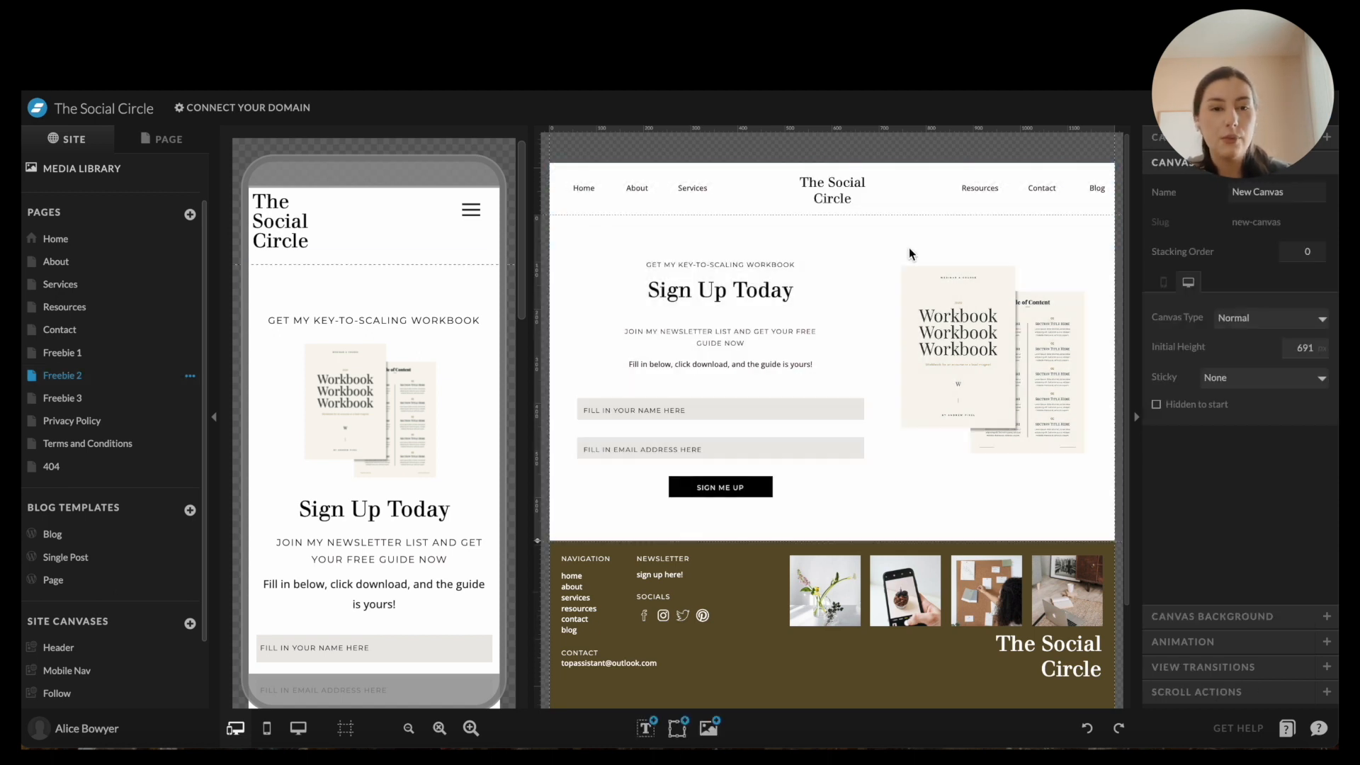
left_click(1237, 108)
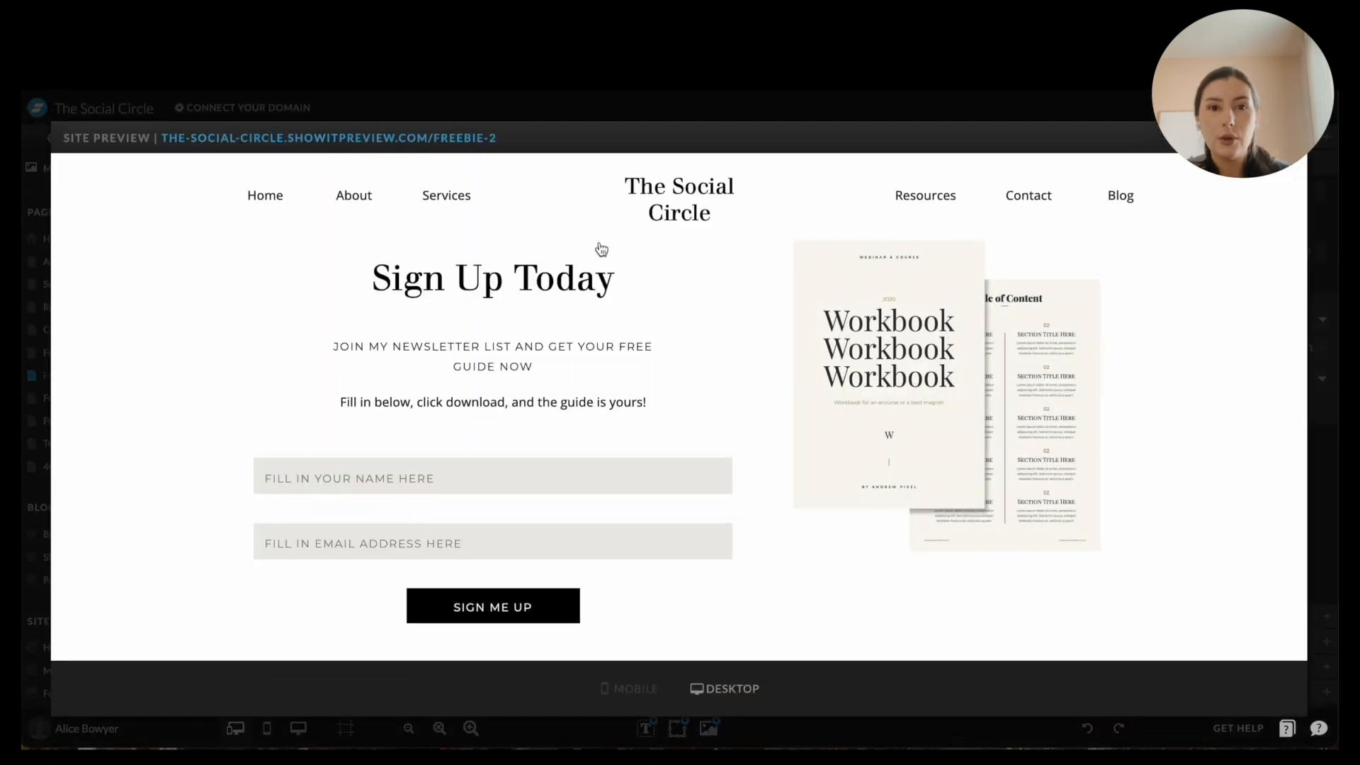
left_click(466, 139)
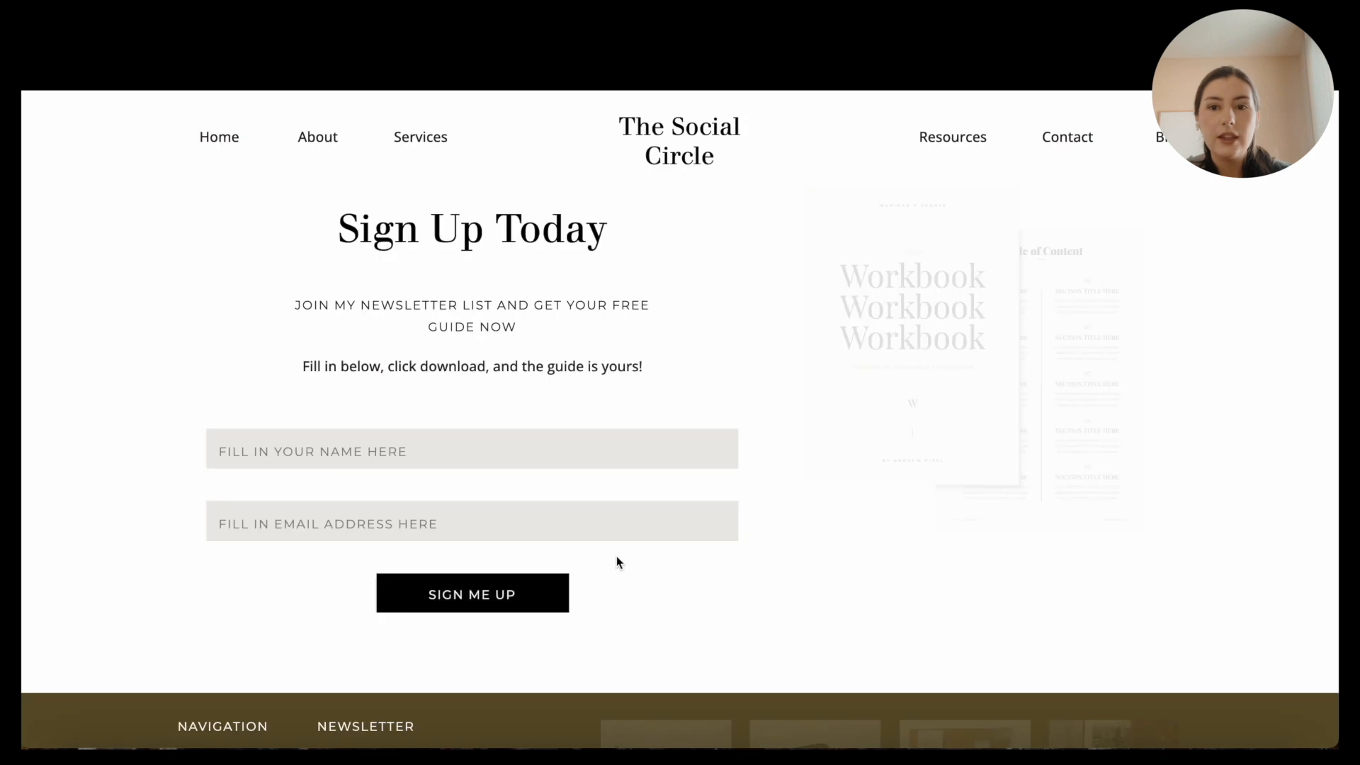
scroll(617, 545, "down", 3)
scroll(616, 532, "up", 3)
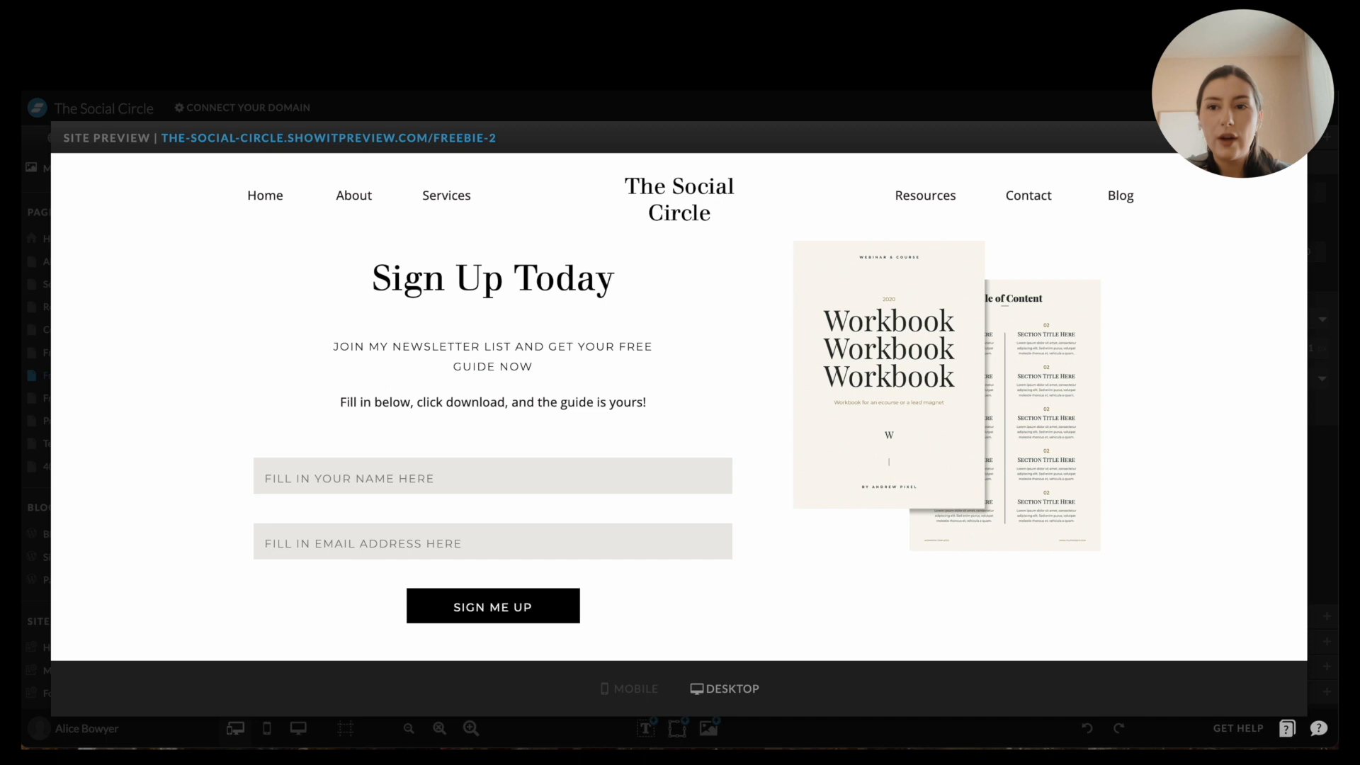
left_click(1291, 137)
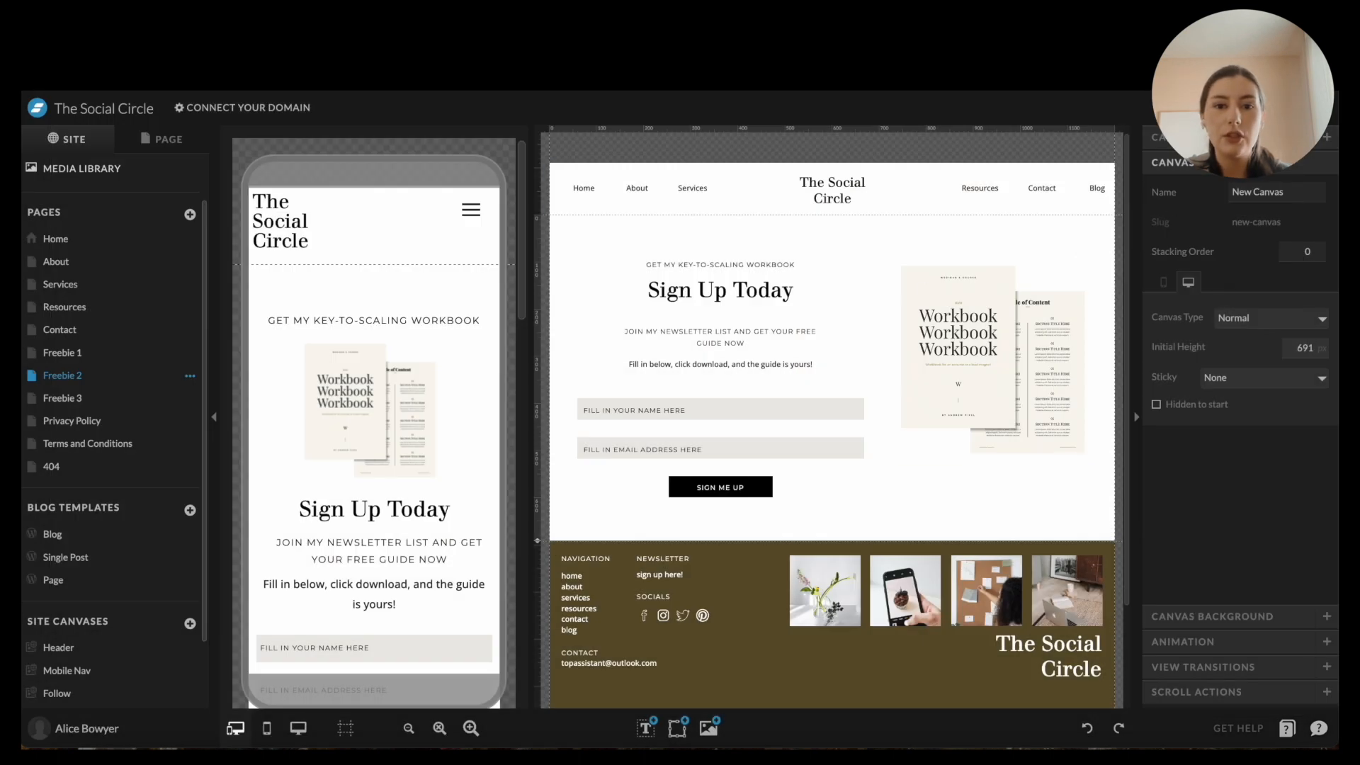
Publish the site and look through the live home page at the-social-circle.showit.site.
left_click(1246, 107)
left_click(851, 390)
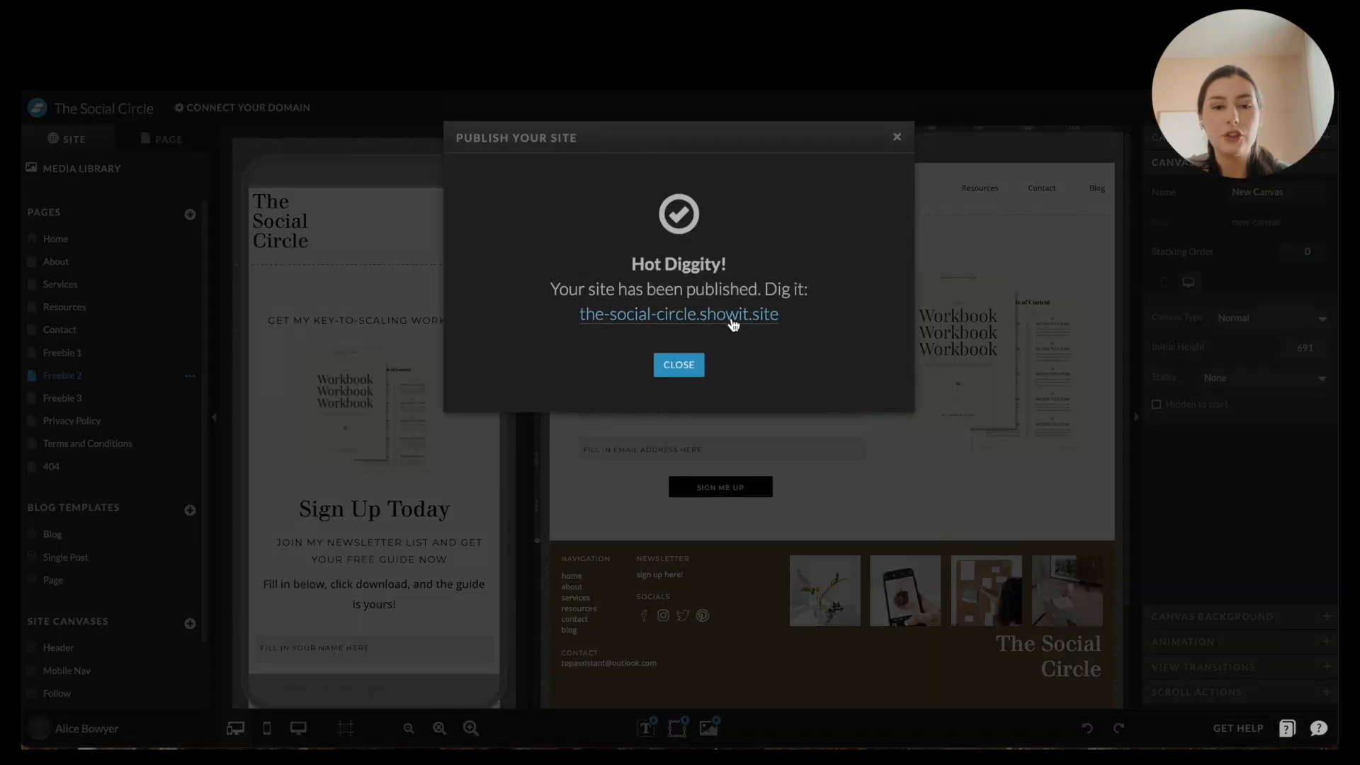
left_click(730, 318)
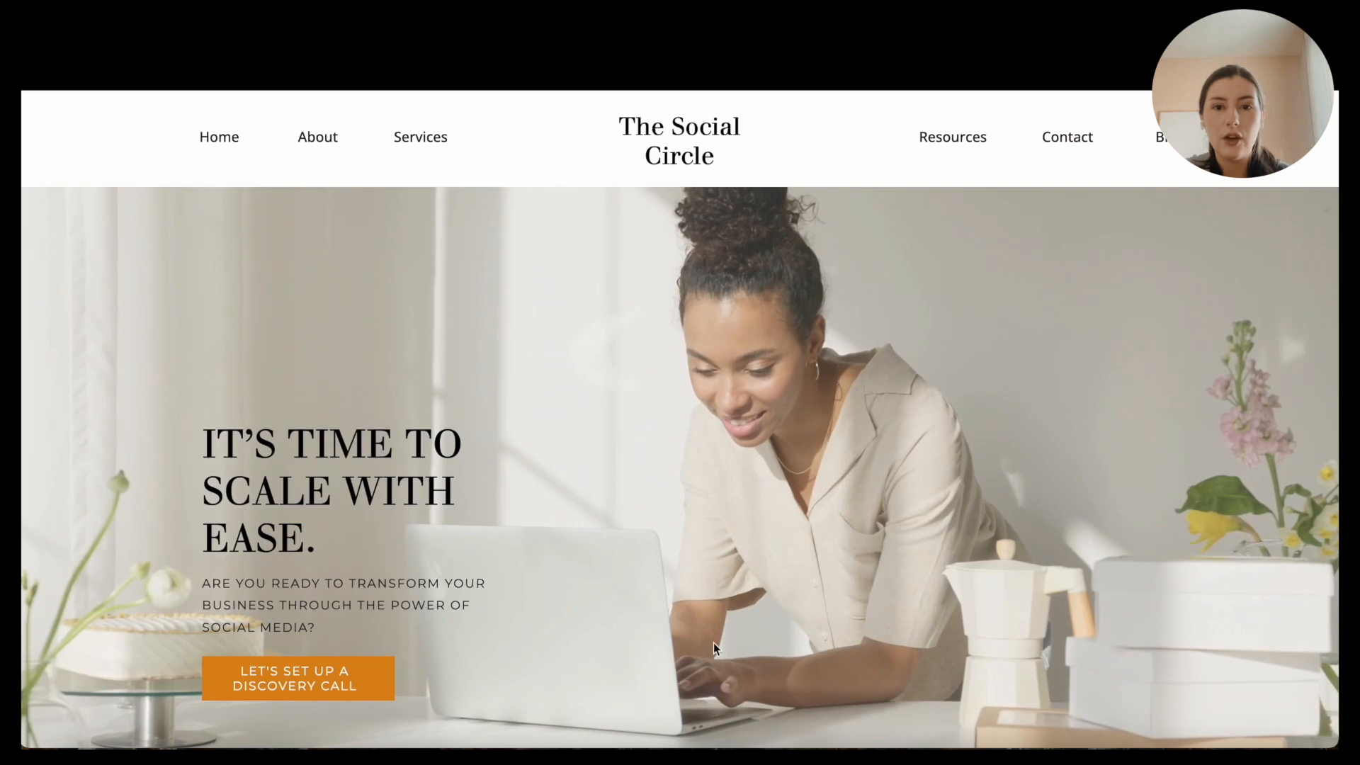
scroll(537, 546, "down", 10)
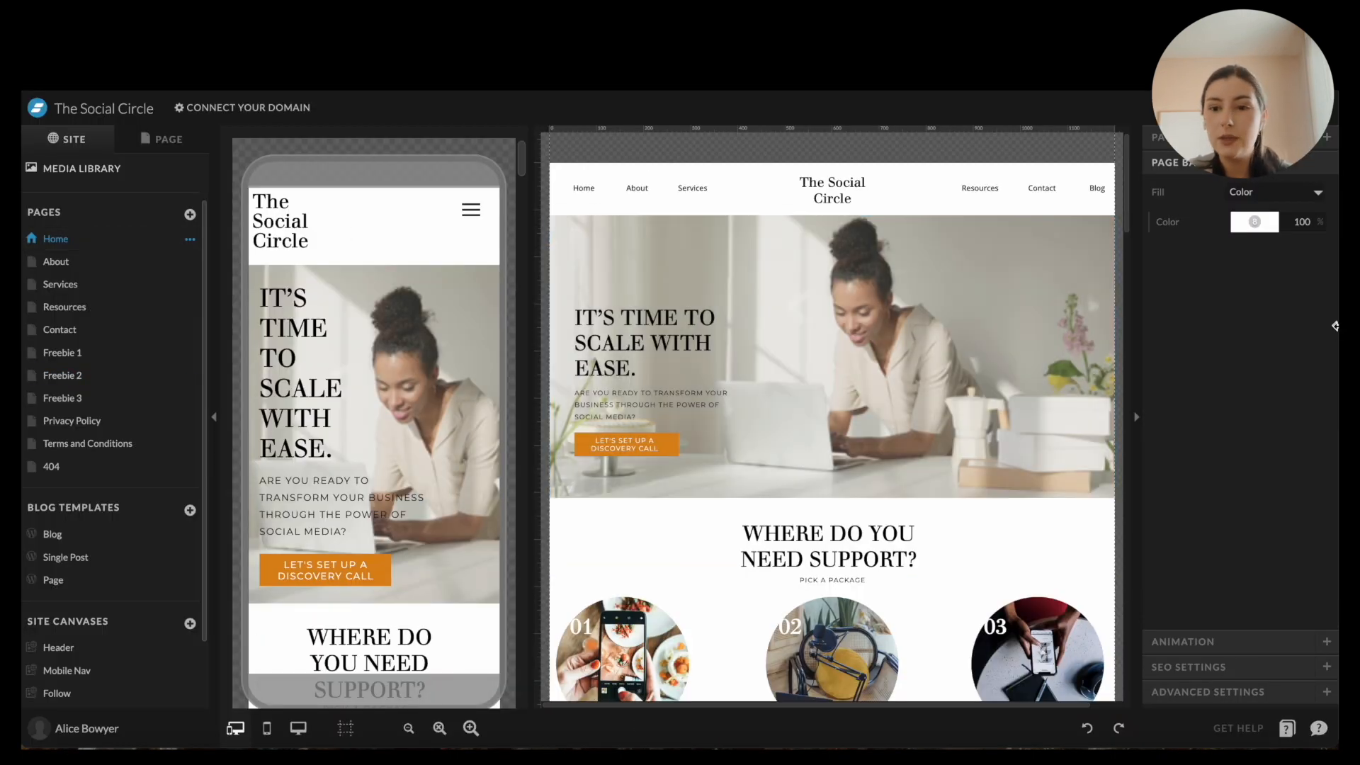
Examine the Home page's SEO settings and the language and custom code options in its advanced settings.
left_click(1206, 667)
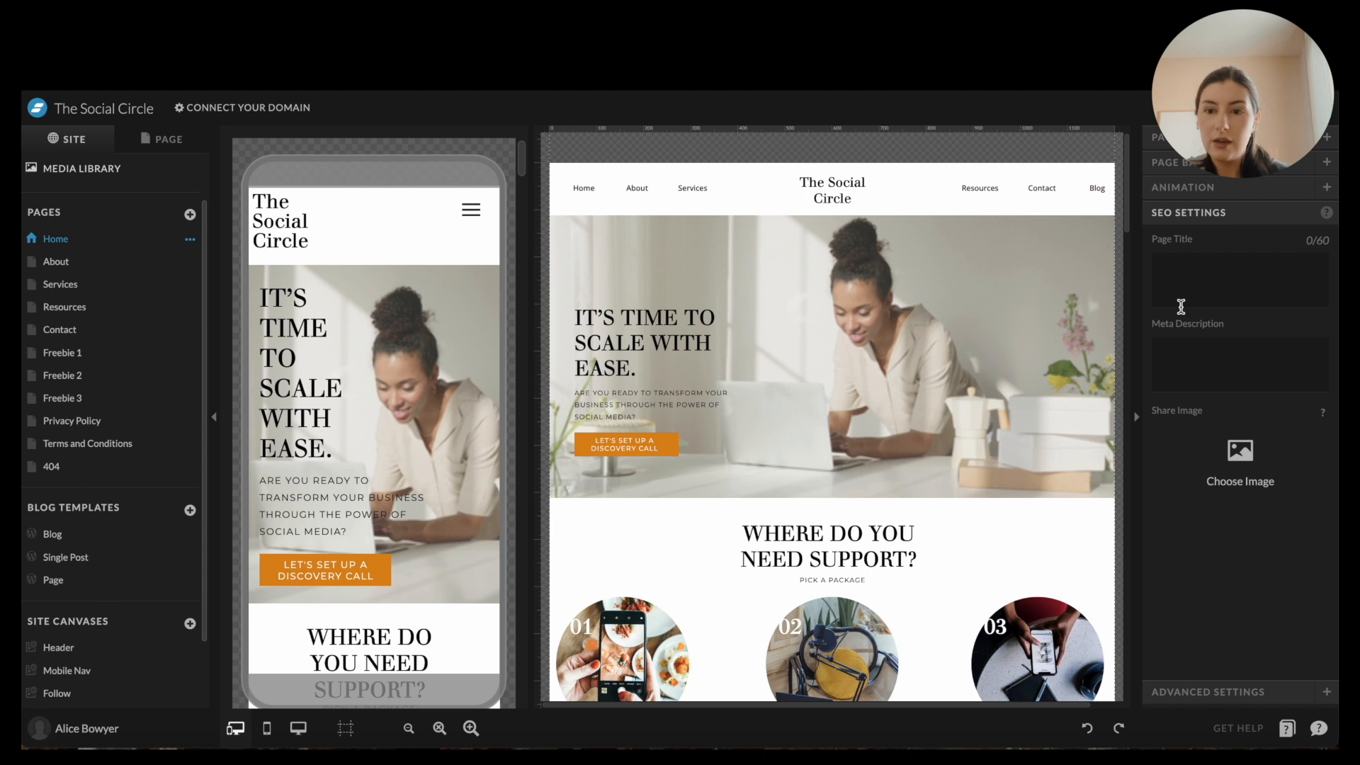
left_click(1208, 692)
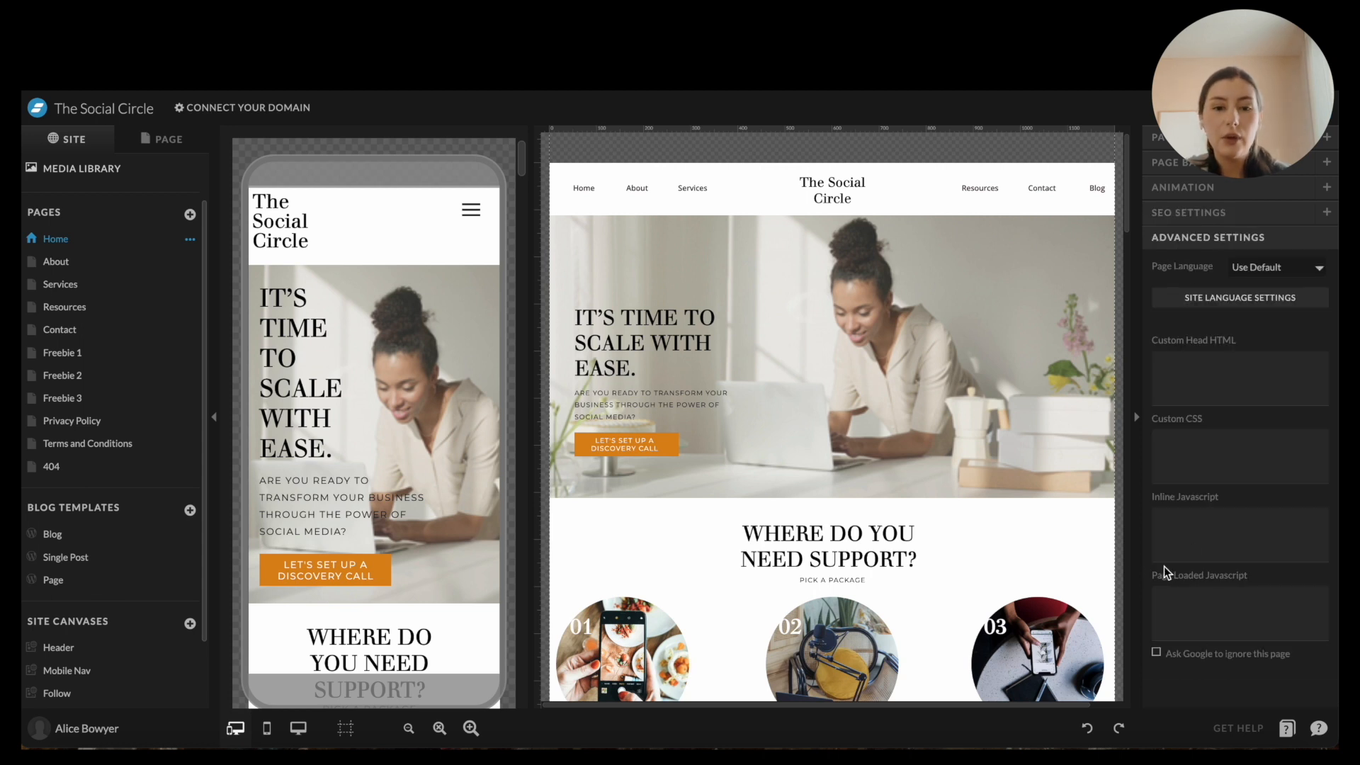
Try an Embed Code element in the Home page's packages canvas, view its empty code editor, and discard the element.
left_click(649, 568)
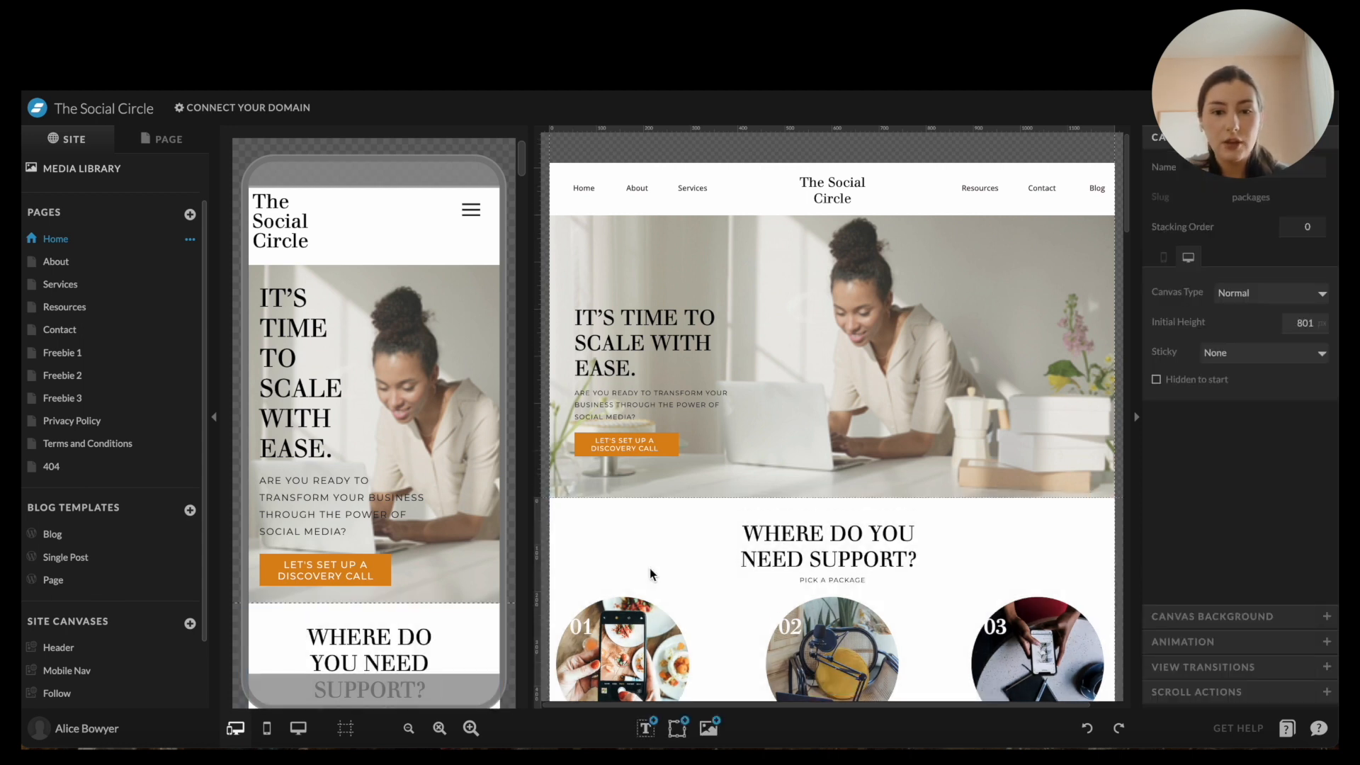
mouse_move(678, 730)
left_click(680, 639)
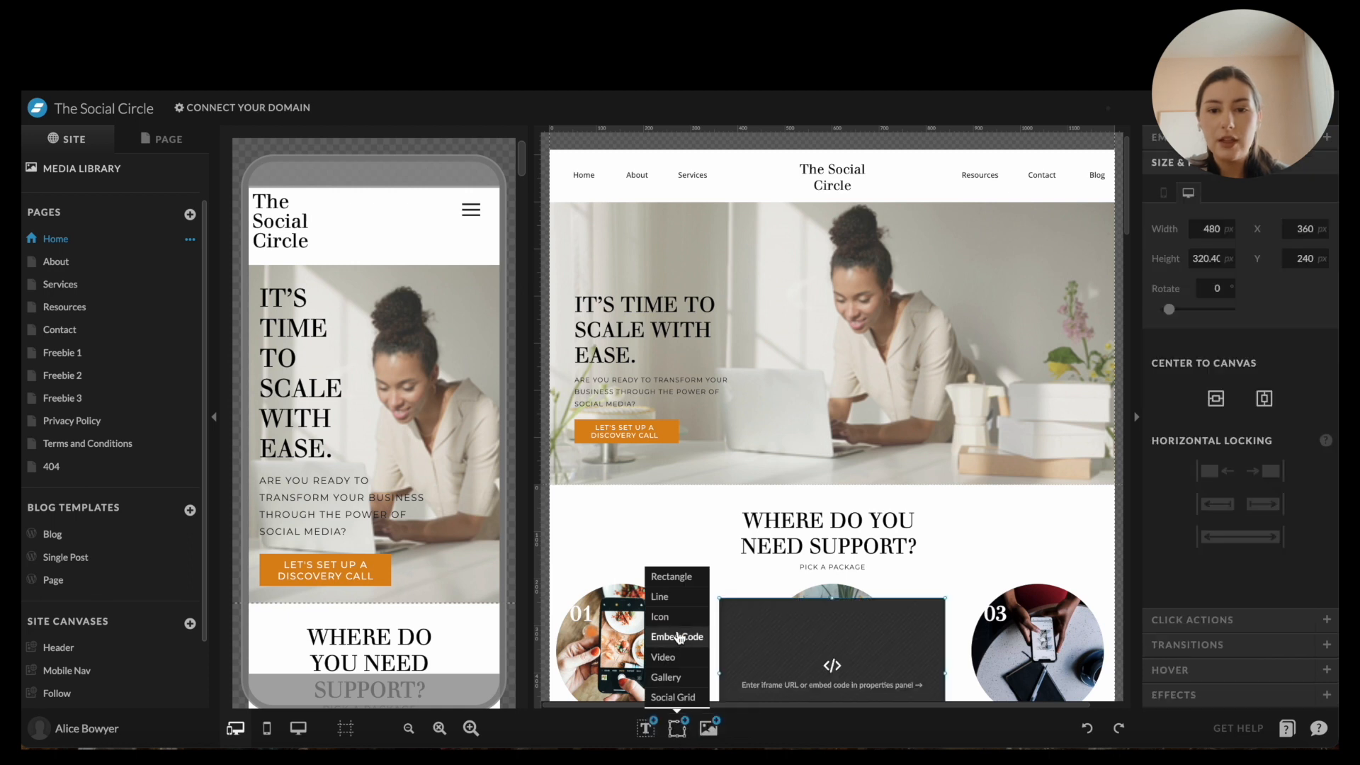
left_click_drag(827, 625, 833, 552)
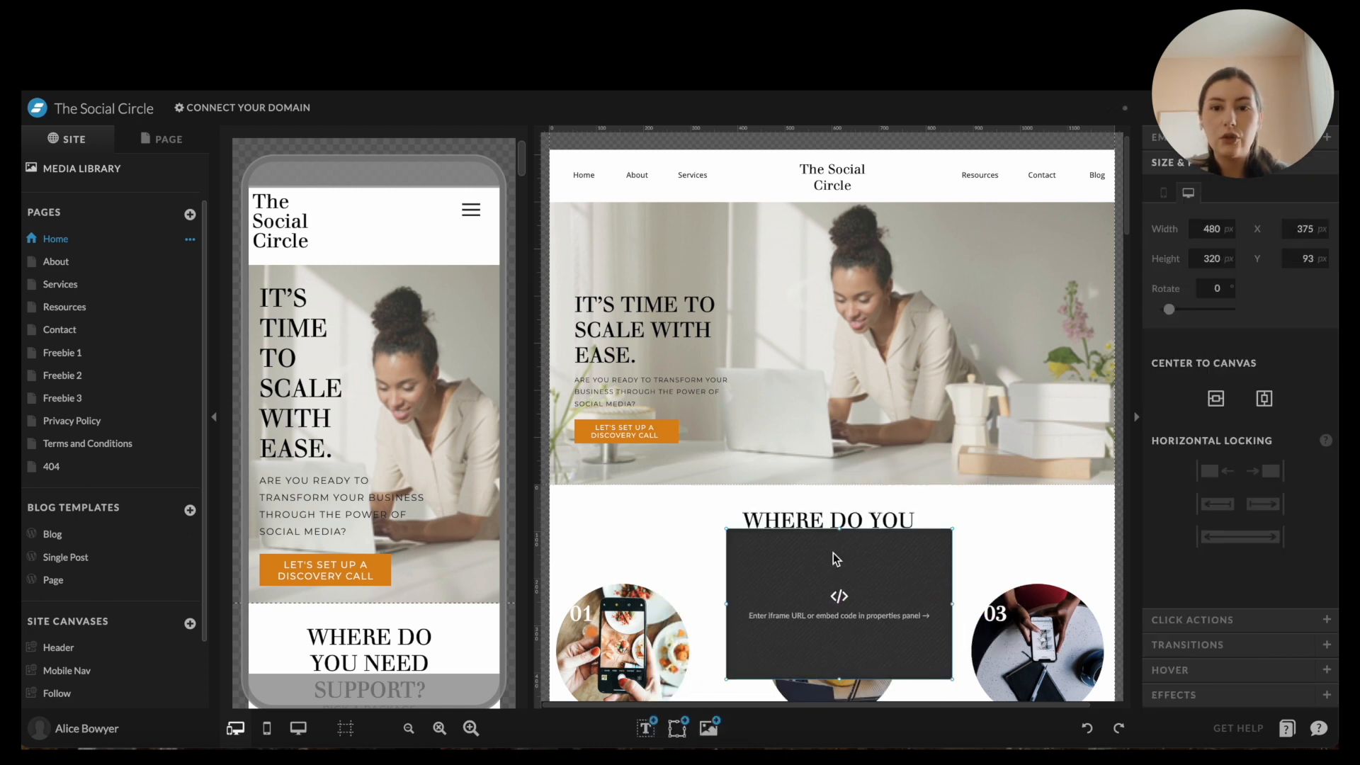
double_click(834, 552)
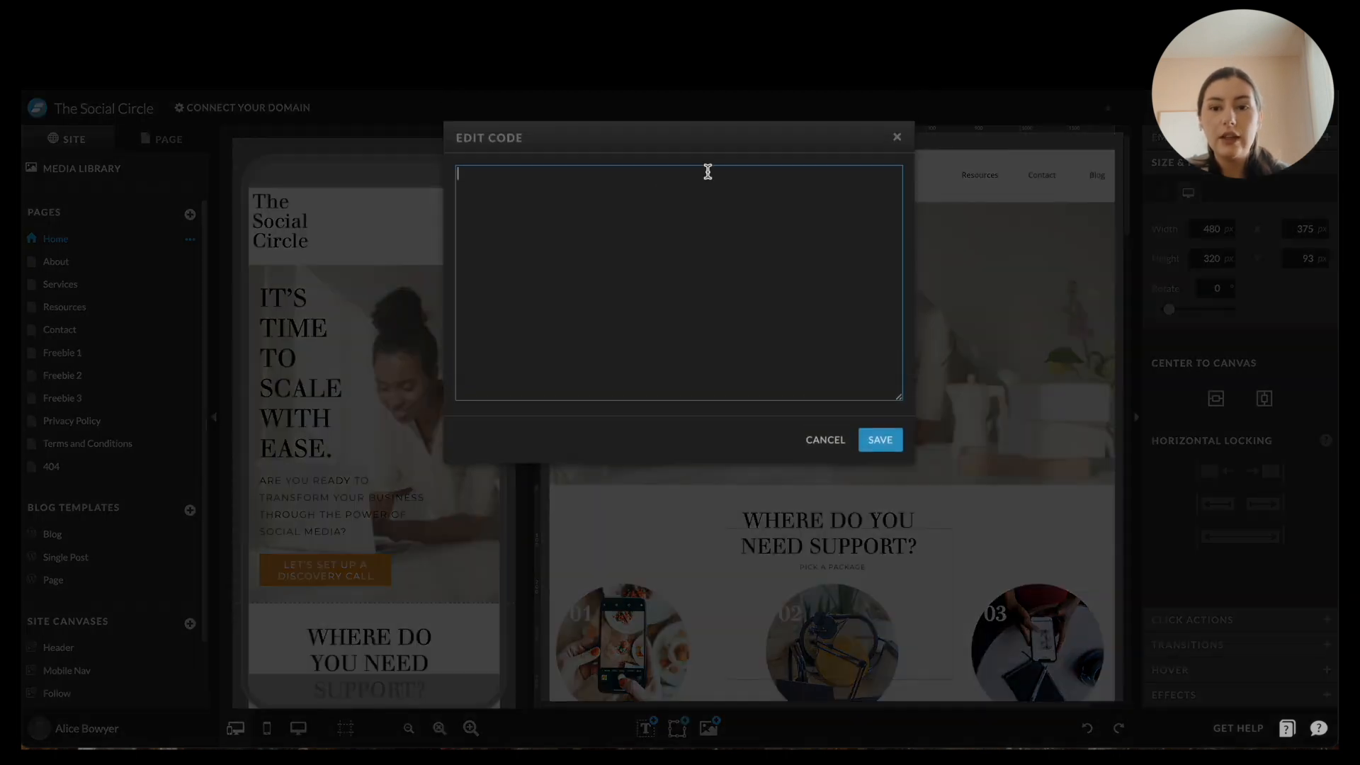
left_click(897, 137)
scroll(769, 540, "down", 1)
left_click(611, 416)
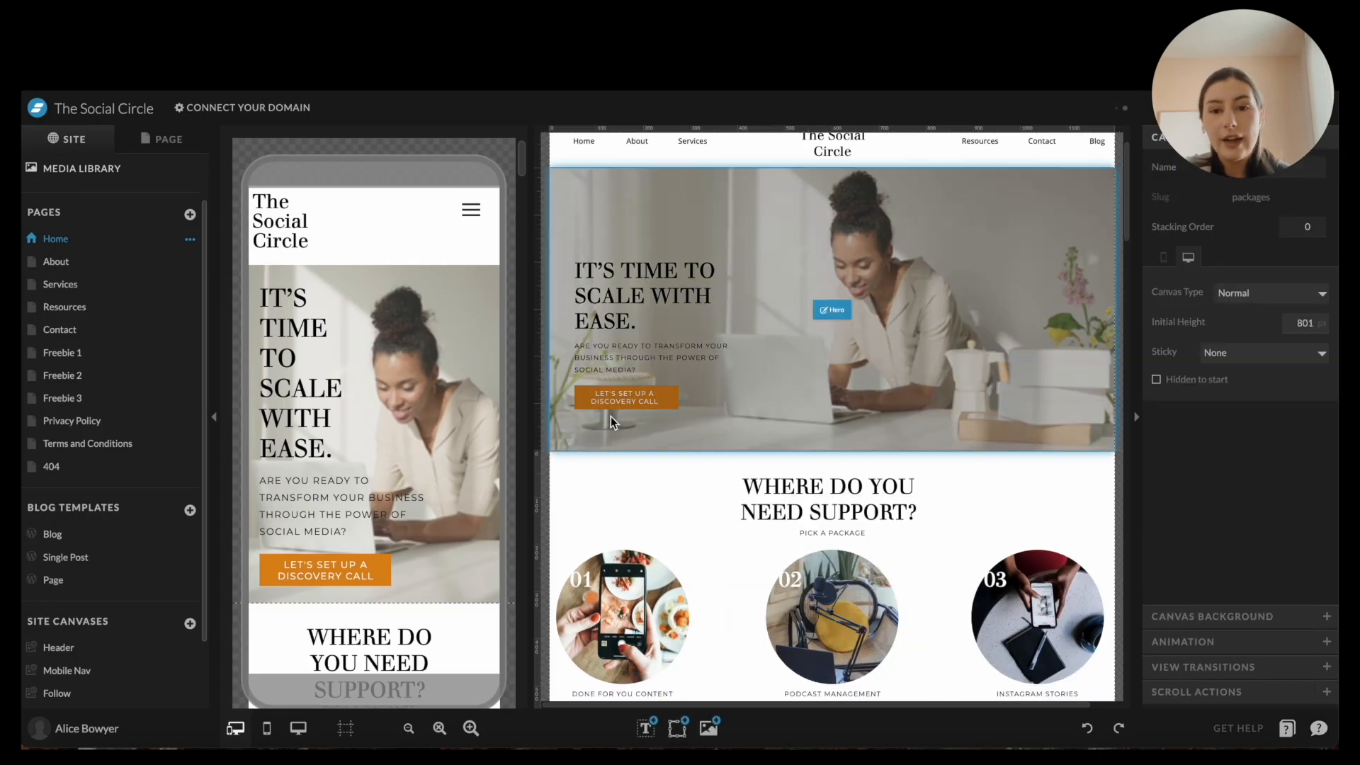
Open the Footer site canvas for editing from the end of the Home page.
scroll(611, 457, "down", 20)
left_click(611, 428)
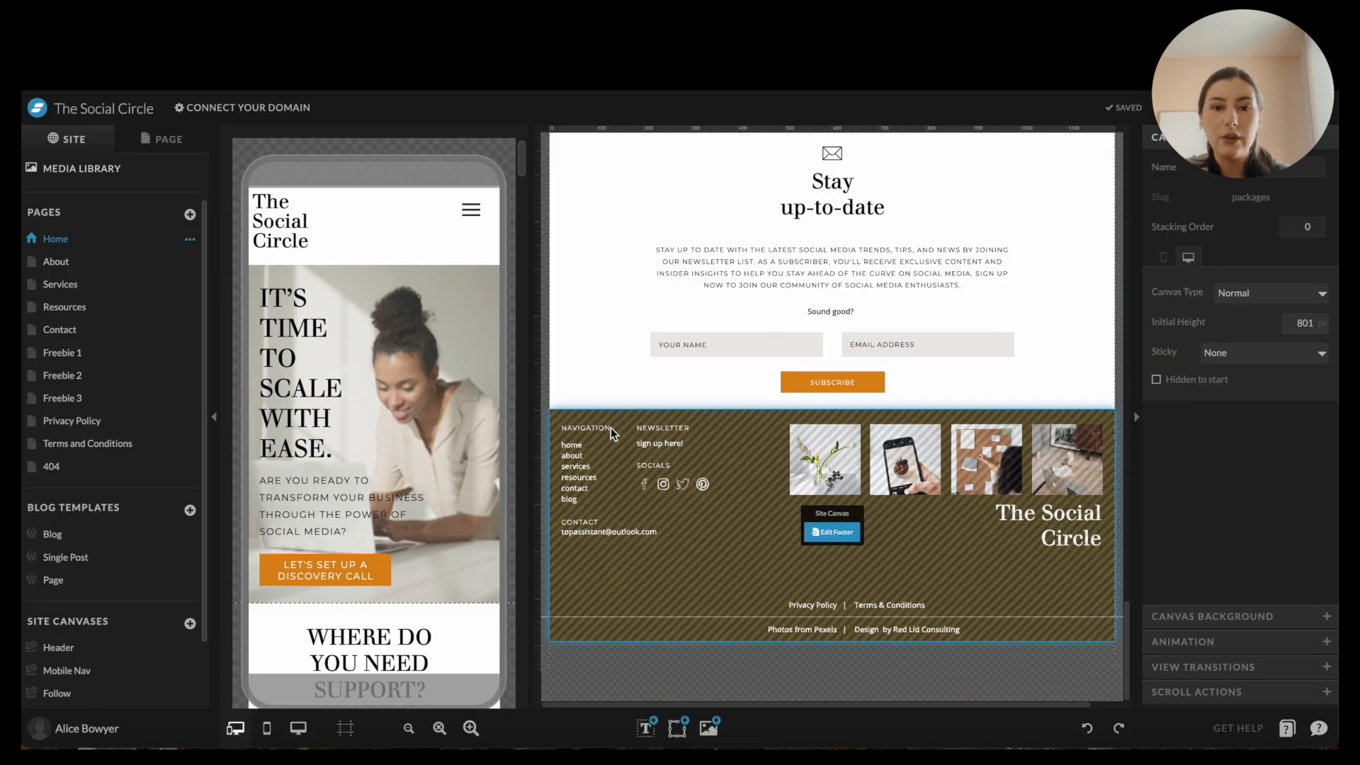
left_click(822, 532)
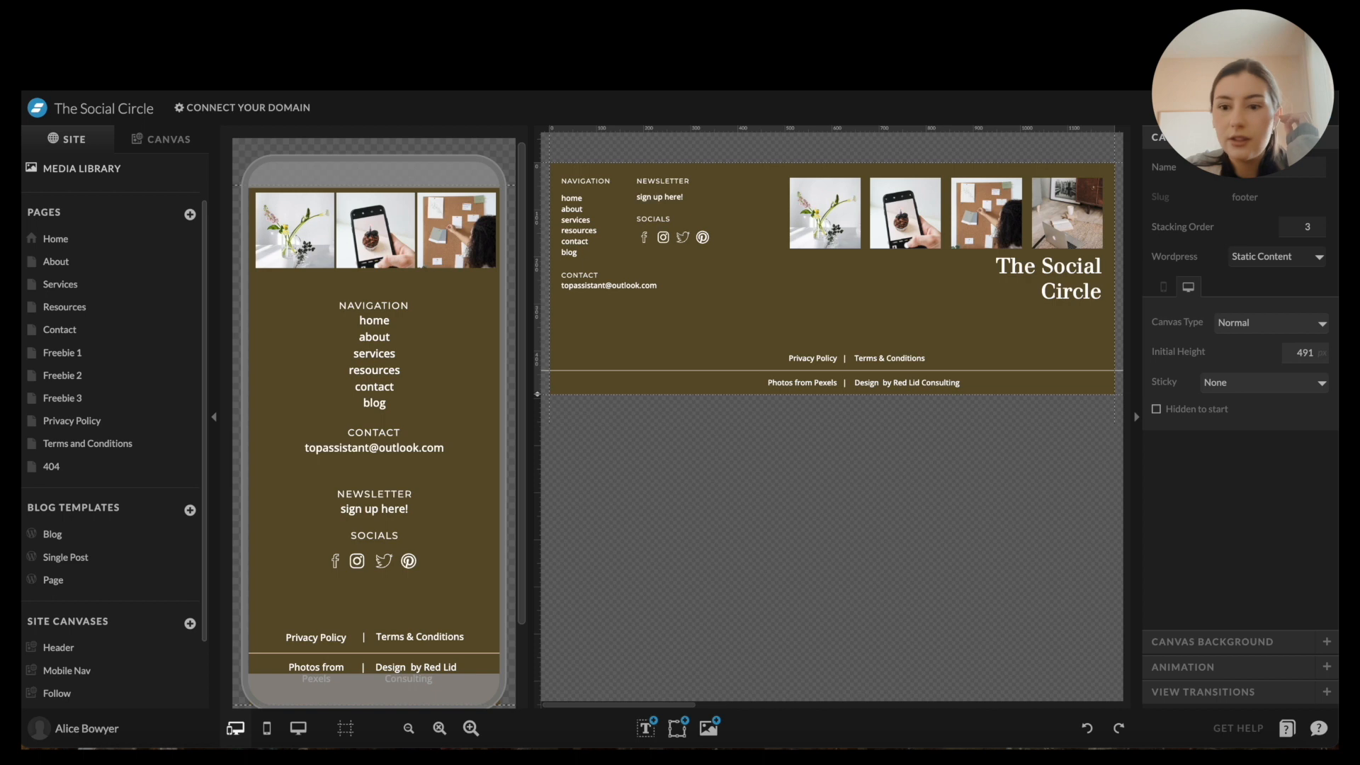
Examine the URL link in the footer Facebook icon's click actions, deselect the icon, and preview the site.
left_click(642, 239)
left_click(1211, 623)
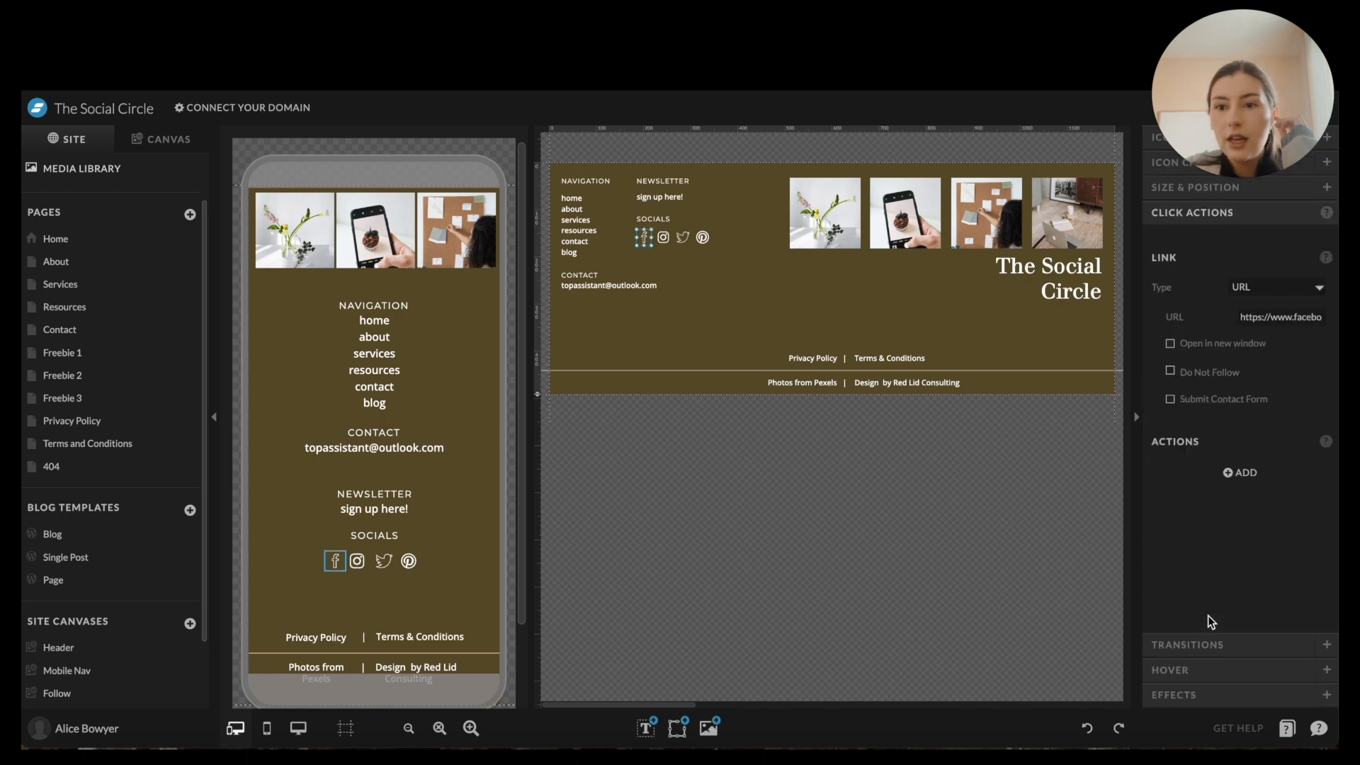
mouse_move(1241, 320)
left_mouse_down()
mouse_move(1338, 317)
mouse_move(1234, 316)
left_mouse_up()
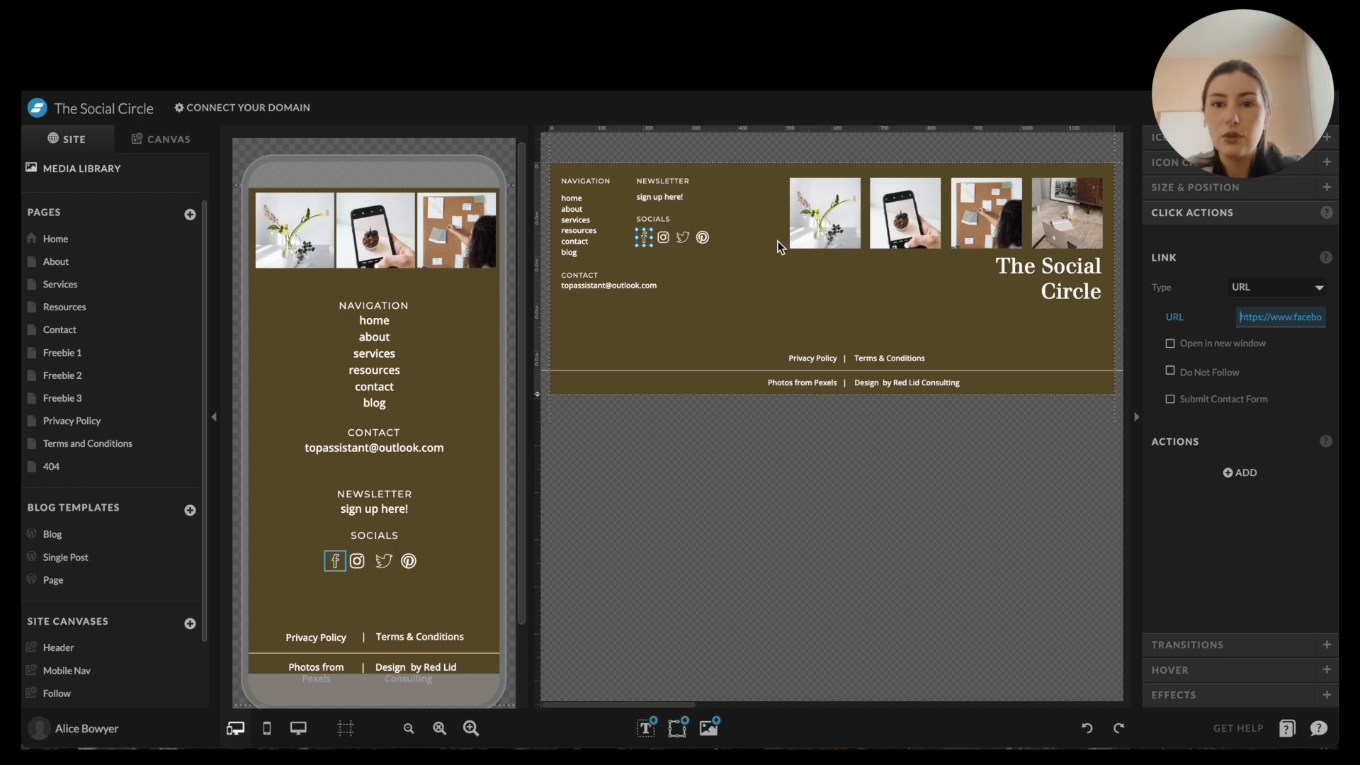
left_click(757, 270)
key("ctrl+p")
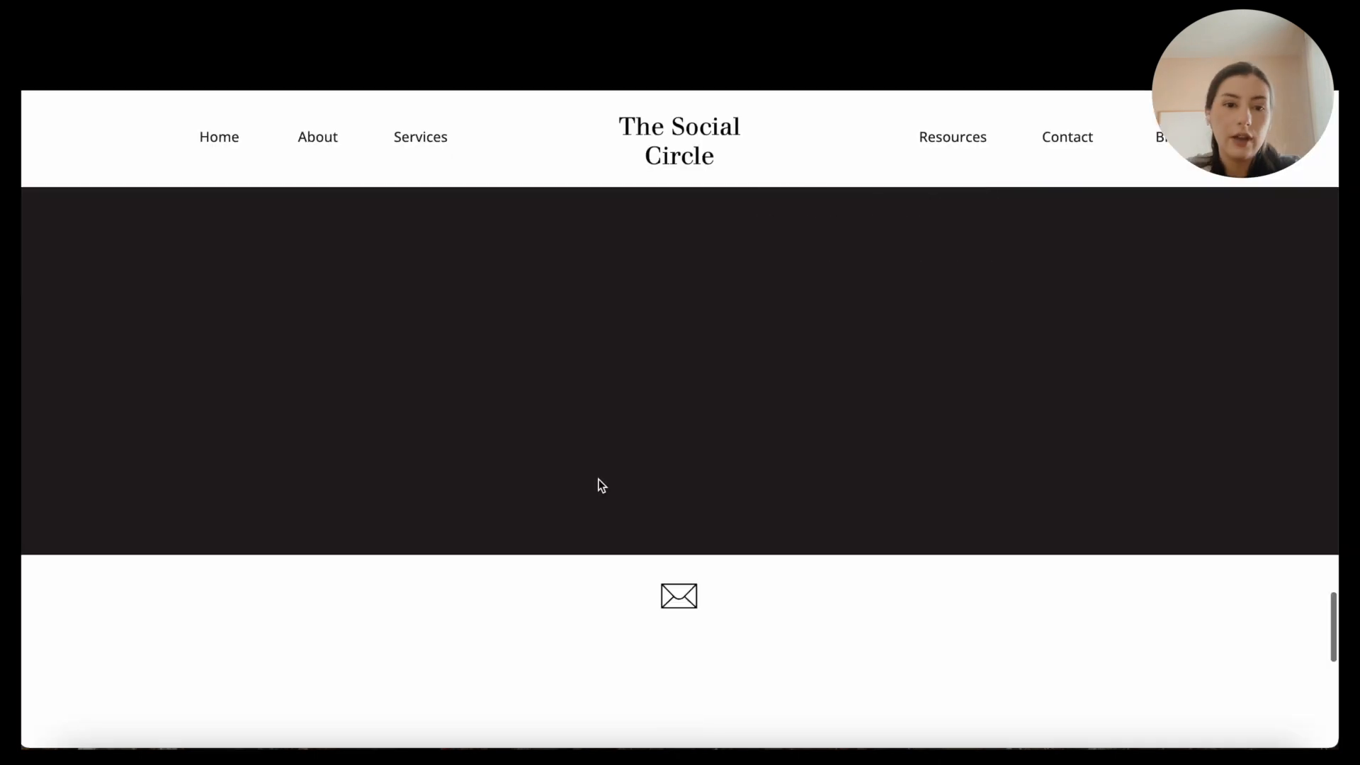
Test the Instagram icon link in the previewed site's footer and look over the Instagram profile it leads to.
scroll(600, 485, "down", 10)
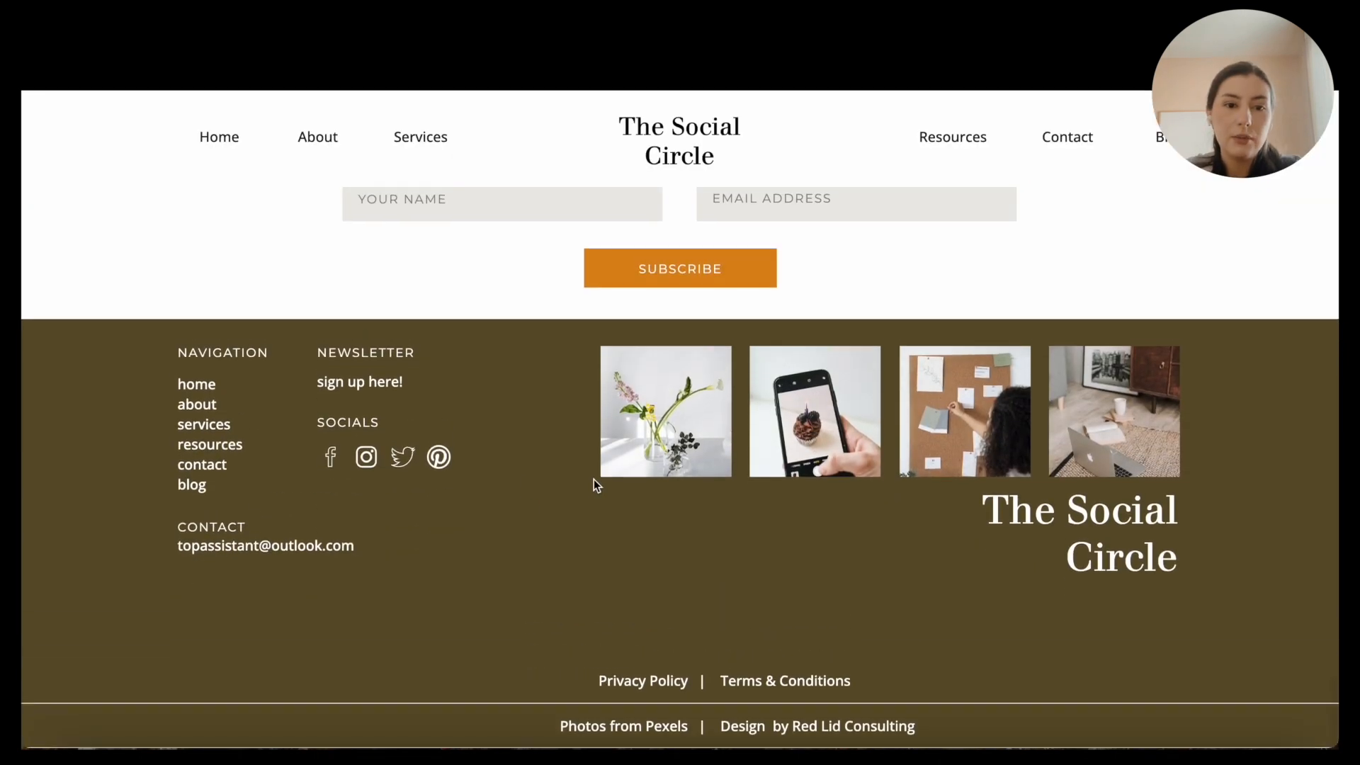
left_click(367, 457)
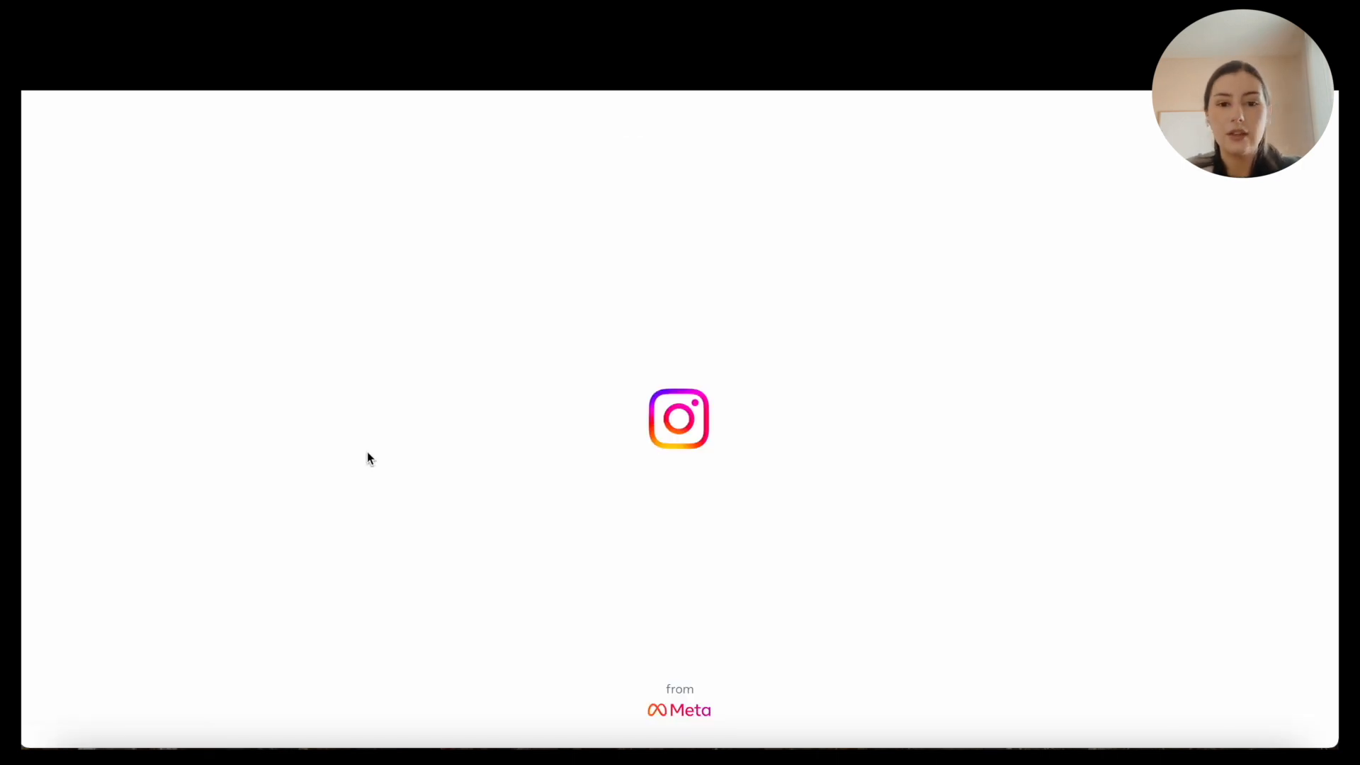
scroll(567, 494, "down", 2)
scroll(567, 495, "down", 4)
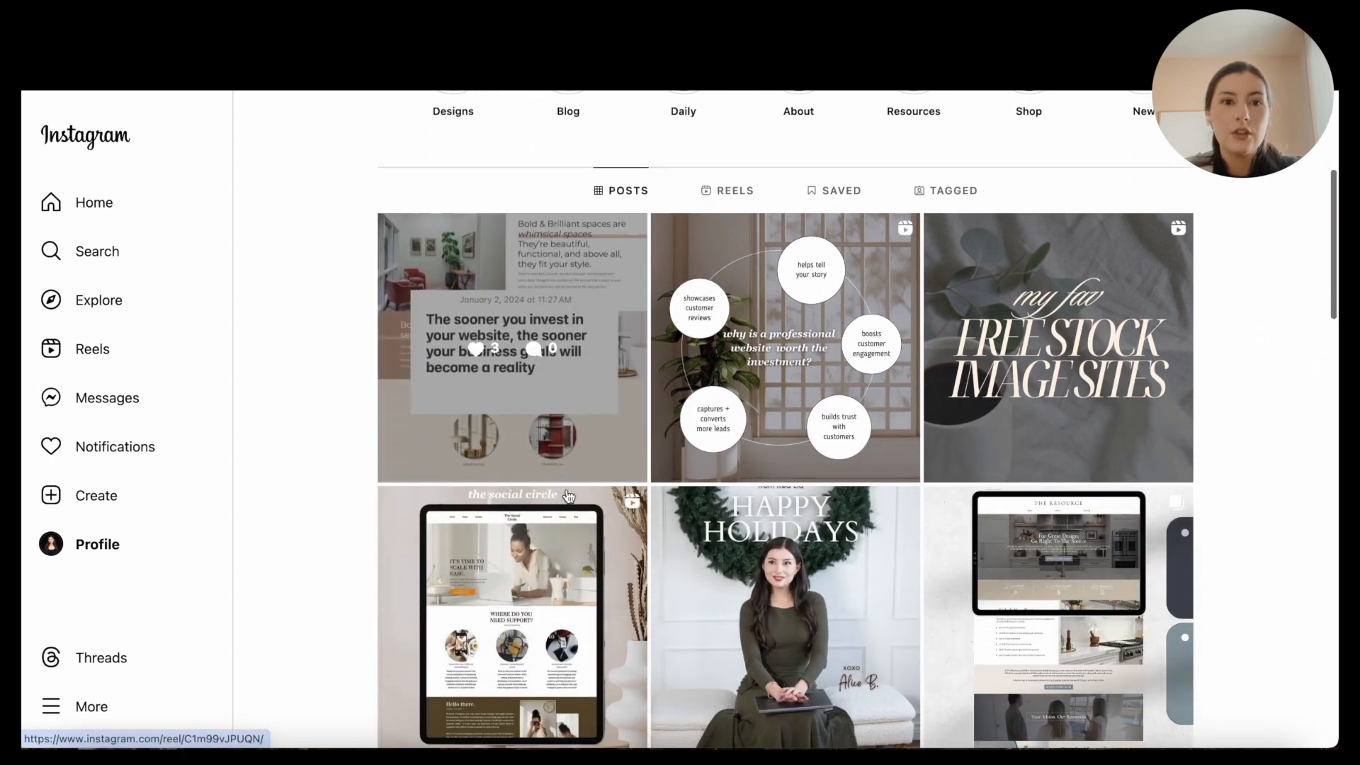
scroll(567, 494, "up", 4)
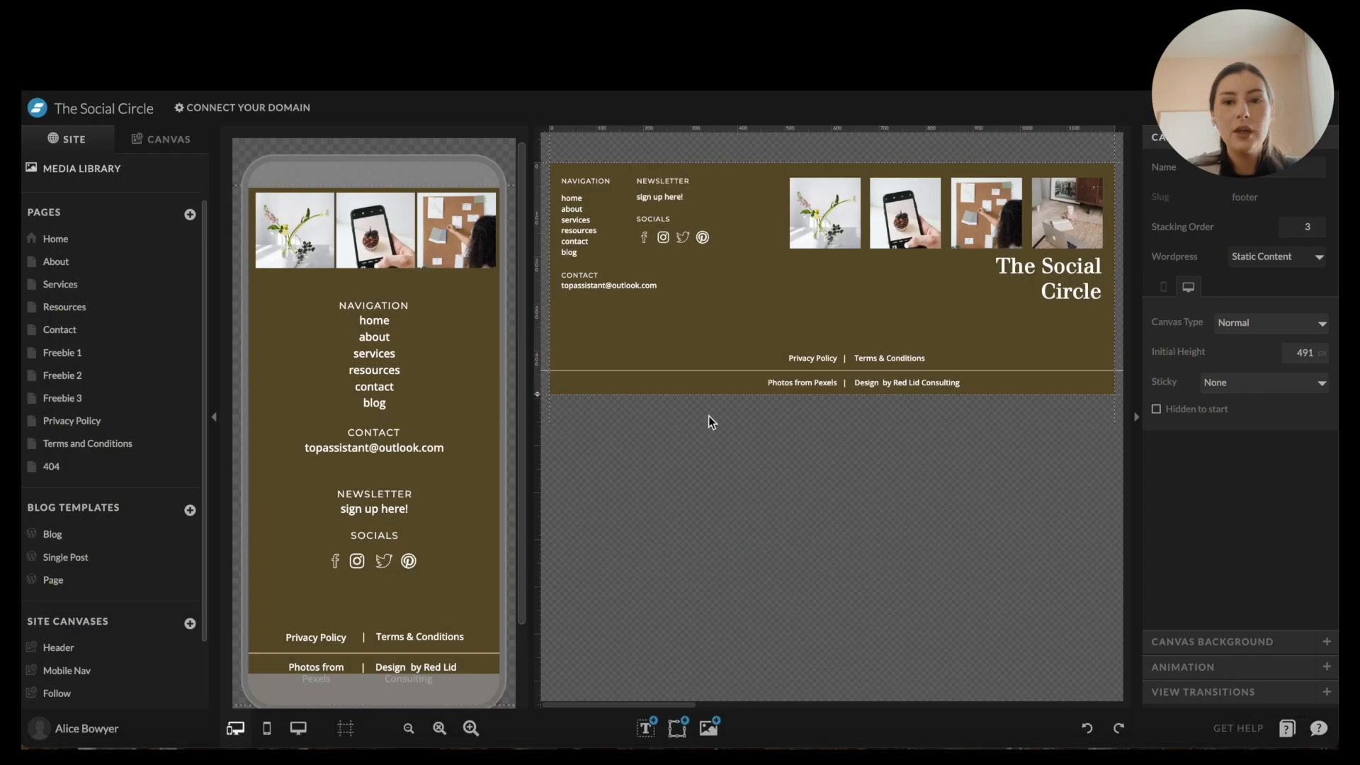
Open the Home page in the editor and look through its canvases from the hero to the featured blog posts.
left_click(106, 238)
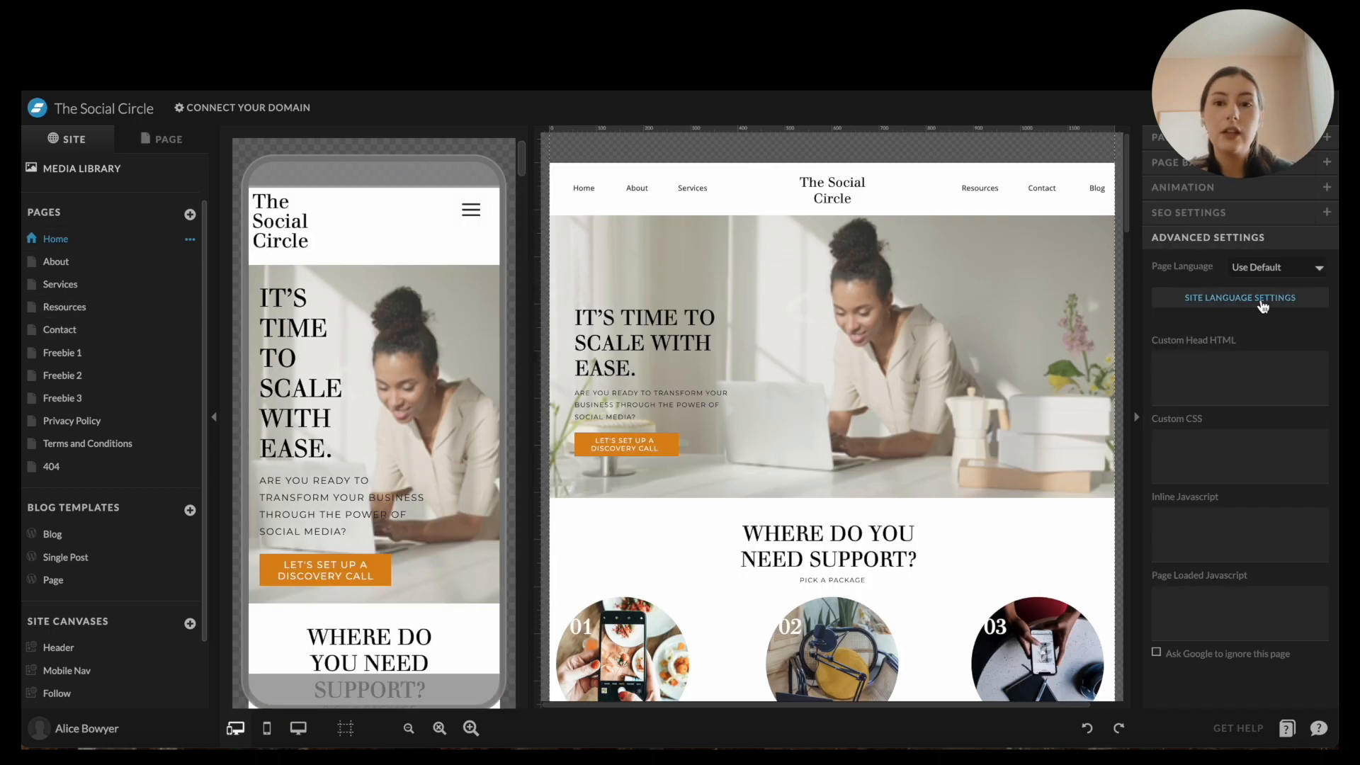
scroll(879, 519, "down", 10)
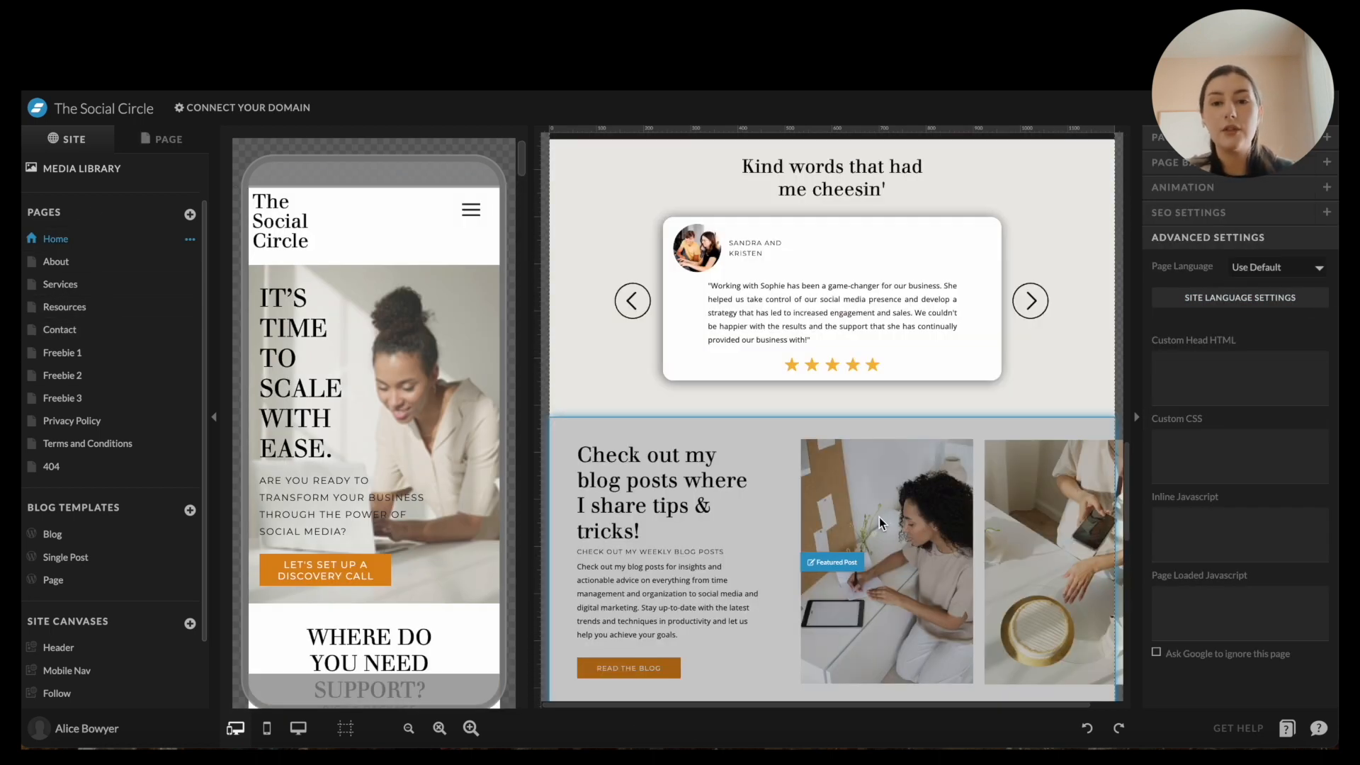
scroll(836, 316, "up", 5)
scroll(837, 316, "up", 8)
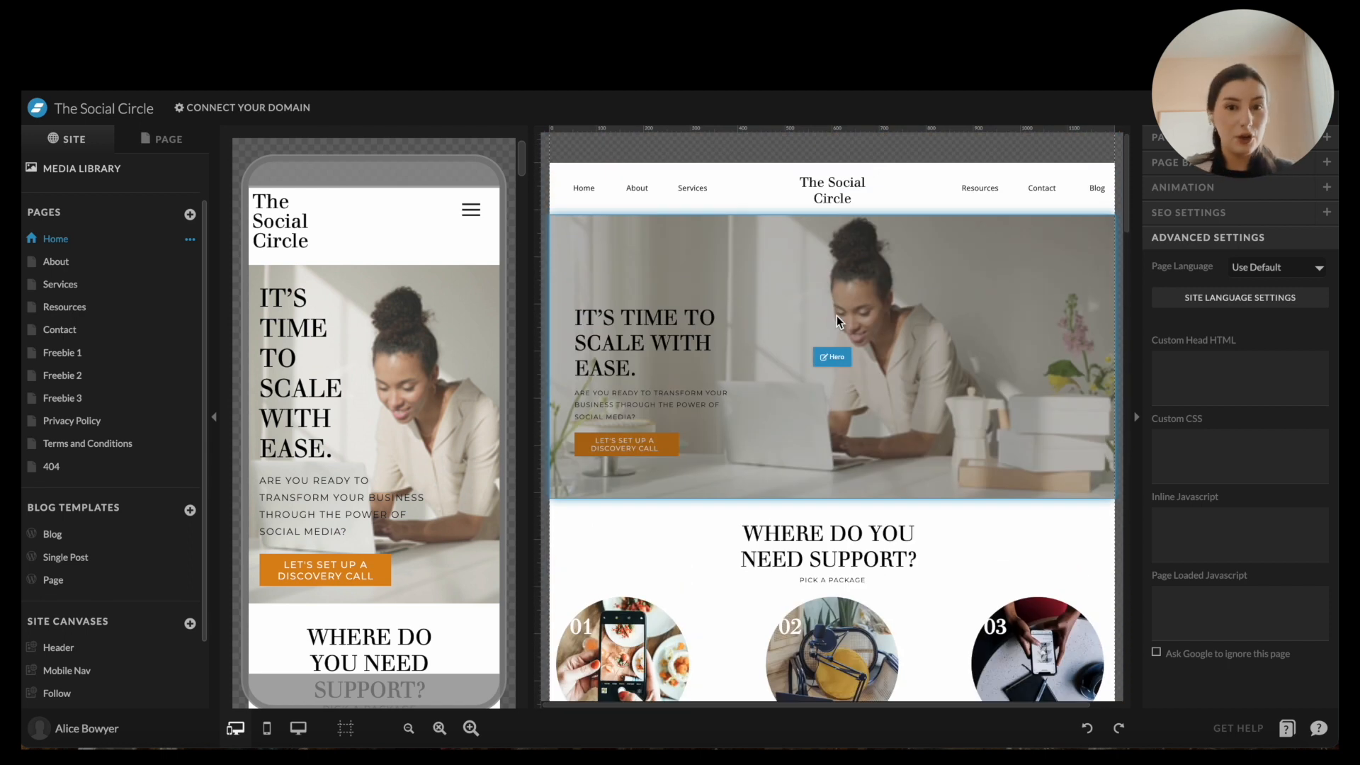